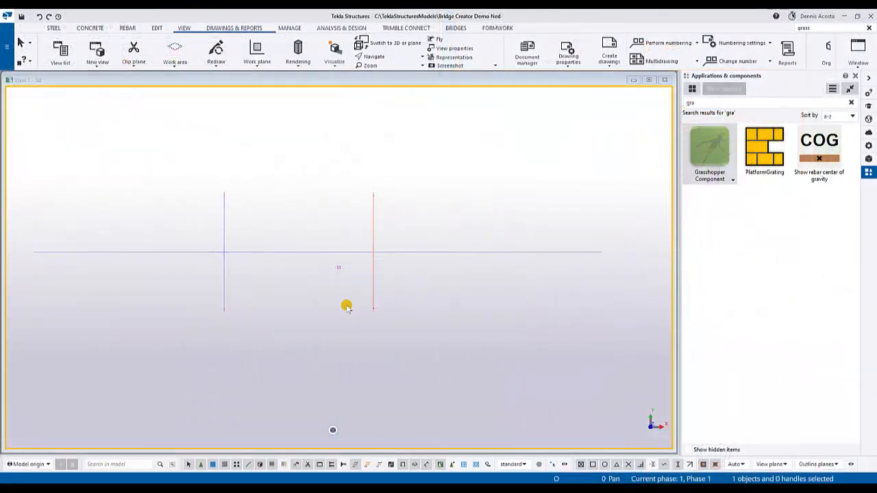
- Open the Grasshopper Component settings, load the BackWallPile preset and apply it
{"action": "middle_click_drag", "start_coordinate": [346, 308], "coordinate": [407, 259], "text": "ctrl"}
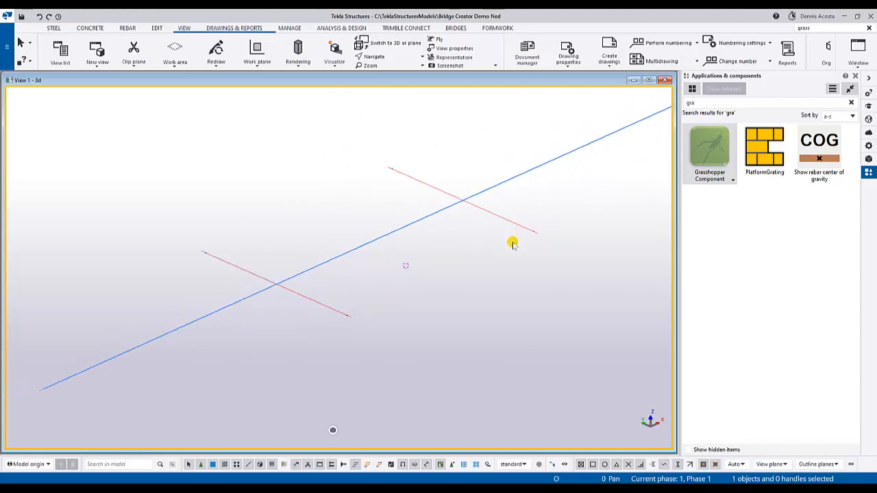
{"action": "double_click", "coordinate": [712, 158]}
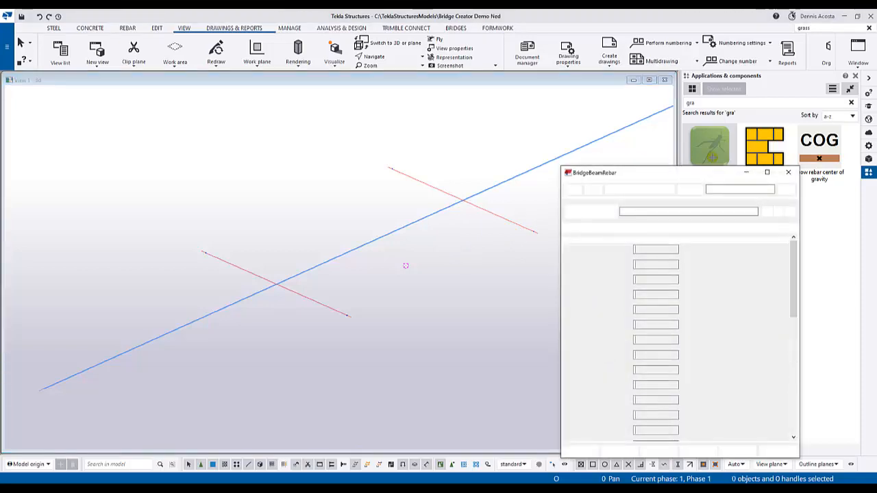
{"action": "left_click_drag", "start_coordinate": [672, 173], "coordinate": [698, 116]}
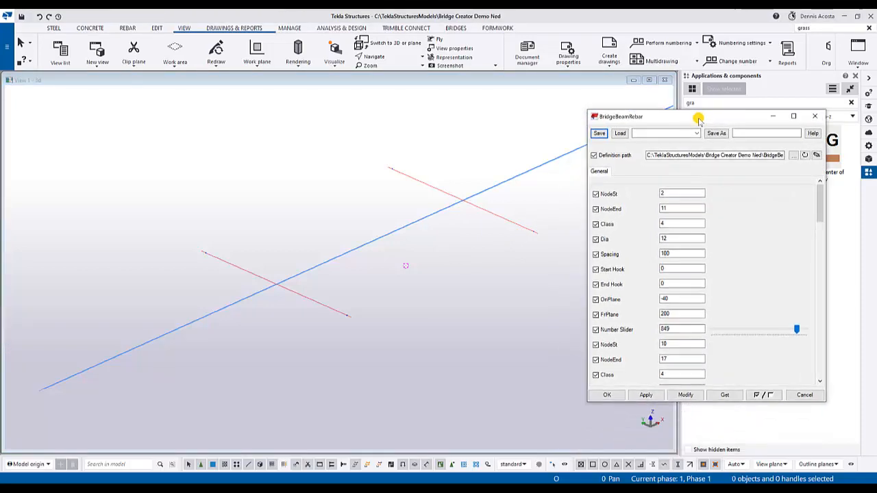
{"action": "left_click", "coordinate": [696, 135]}
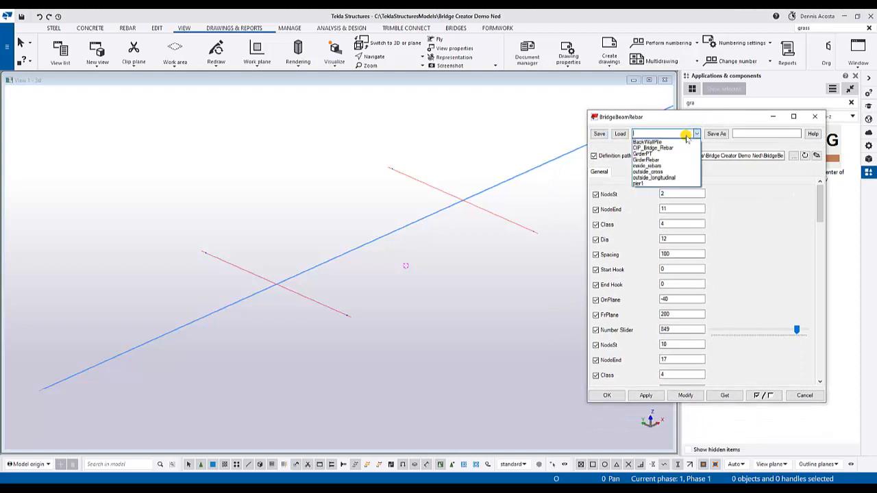
{"action": "left_click", "coordinate": [648, 143]}
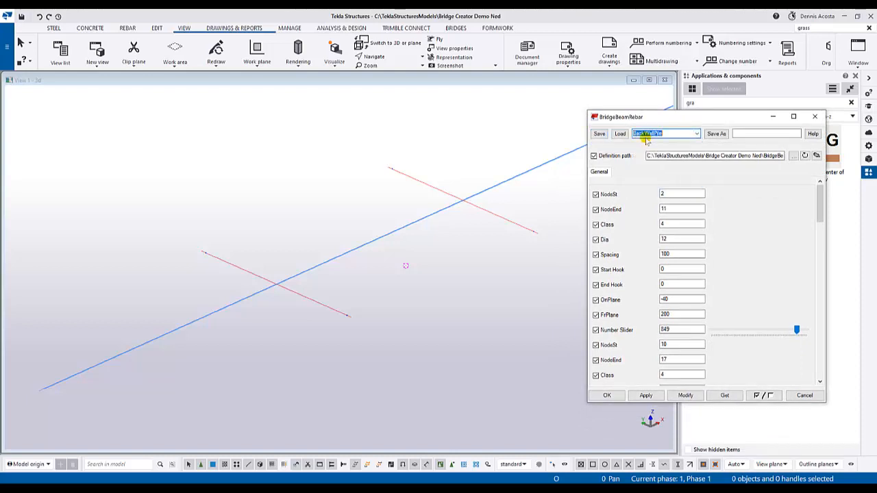
{"action": "left_click", "coordinate": [620, 135]}
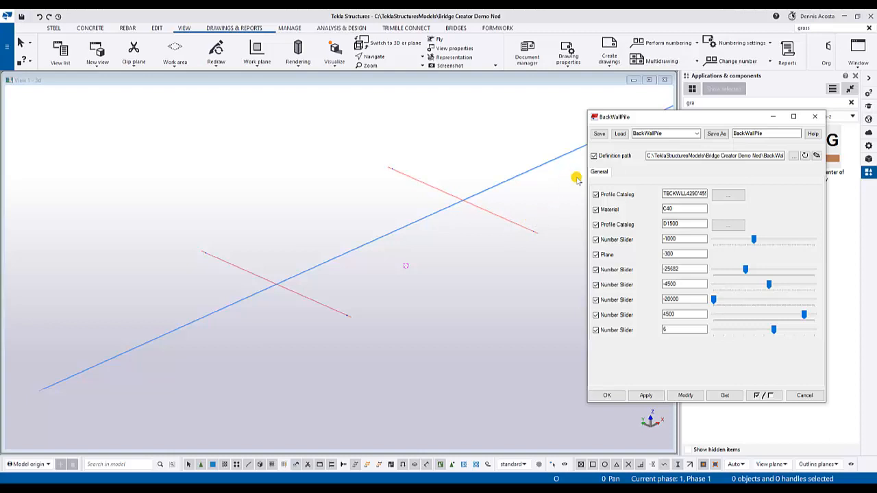
{"action": "left_click", "coordinate": [645, 396]}
{"action": "left_click_drag", "start_coordinate": [718, 113], "coordinate": [730, 168]}
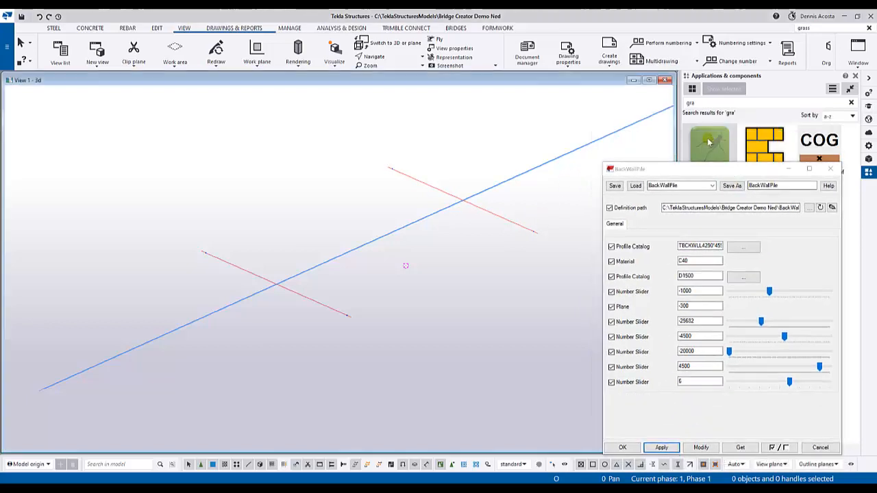
- Place the BackWallPile component along the farther cross line, picking its two end points 30000 mm apart
{"action": "left_click", "coordinate": [708, 142]}
{"action": "middle_click_drag", "start_coordinate": [474, 208], "coordinate": [315, 226]}
{"action": "scroll", "coordinate": [263, 196], "scroll_direction": "up", "scroll_amount": 5}
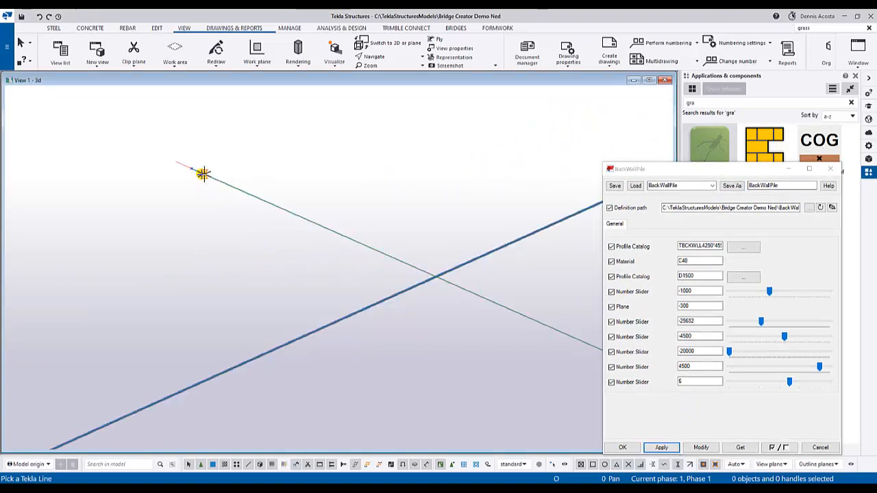
{"action": "left_click", "coordinate": [191, 169]}
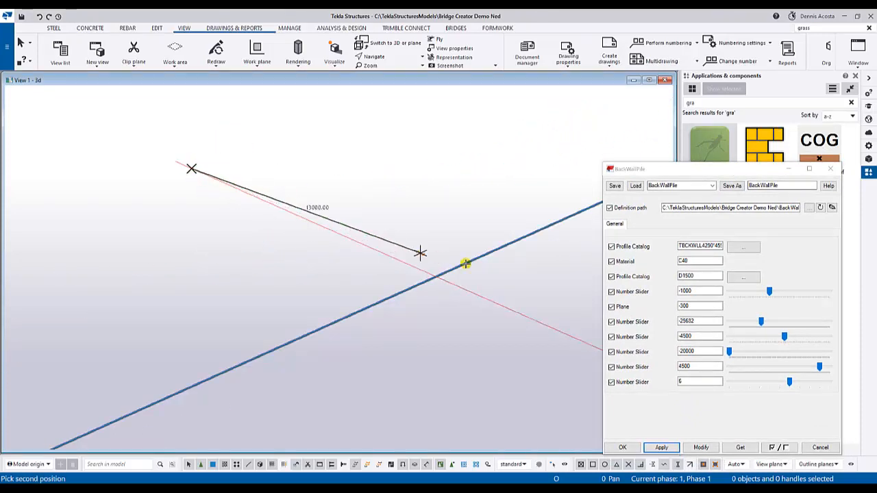
{"action": "middle_click_drag", "start_coordinate": [504, 280], "coordinate": [321, 199]}
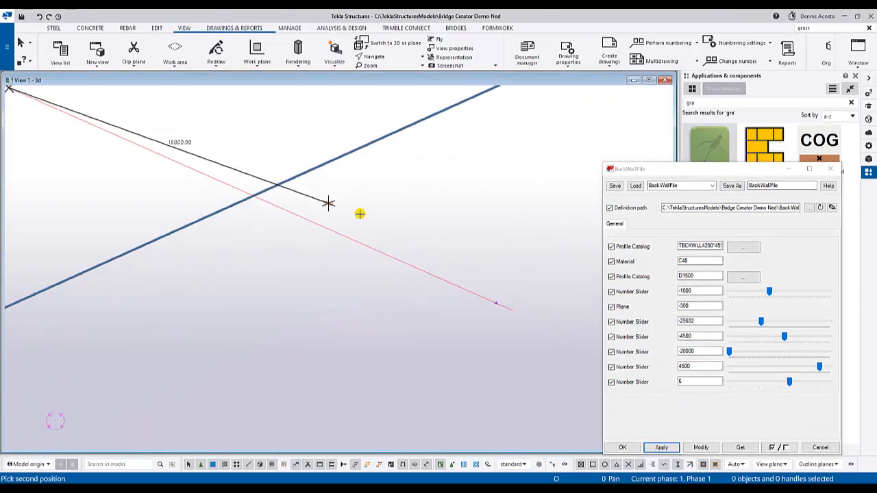
{"action": "left_click", "coordinate": [494, 300]}
{"action": "scroll", "coordinate": [445, 293], "scroll_direction": "down", "scroll_amount": 5}
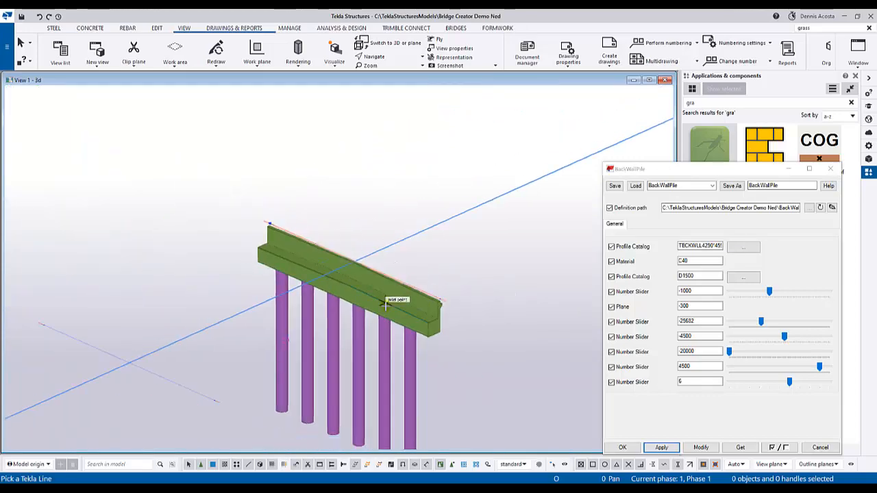
- Examine the new back wall's end profile, its piles and its position relative to the bridge line from several angles
{"action": "middle_click_drag", "start_coordinate": [398, 299], "coordinate": [442, 238], "text": "ctrl"}
{"action": "scroll", "coordinate": [437, 210], "scroll_direction": "up", "scroll_amount": 4}
{"action": "scroll", "coordinate": [430, 227], "scroll_direction": "up", "scroll_amount": 4}
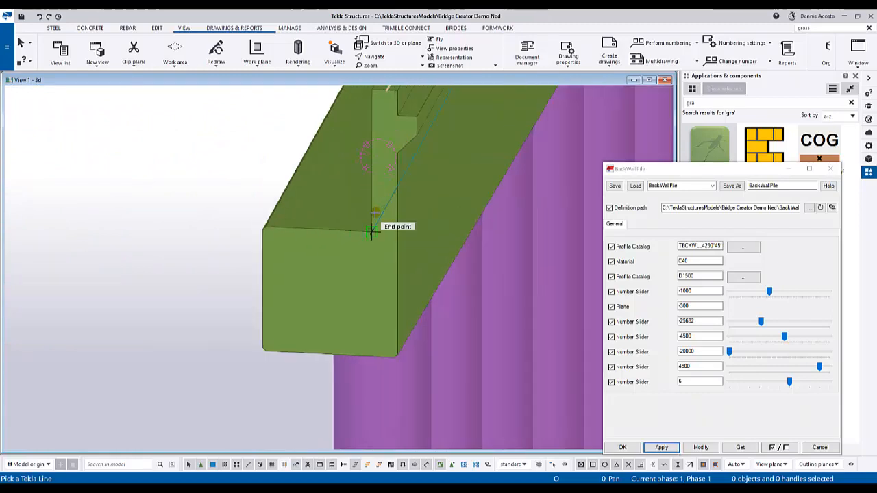
{"action": "scroll", "coordinate": [366, 248], "scroll_direction": "down", "scroll_amount": 2}
{"action": "scroll", "coordinate": [377, 247], "scroll_direction": "down", "scroll_amount": 2}
{"action": "middle_click_drag", "start_coordinate": [378, 246], "coordinate": [331, 217], "text": "ctrl"}
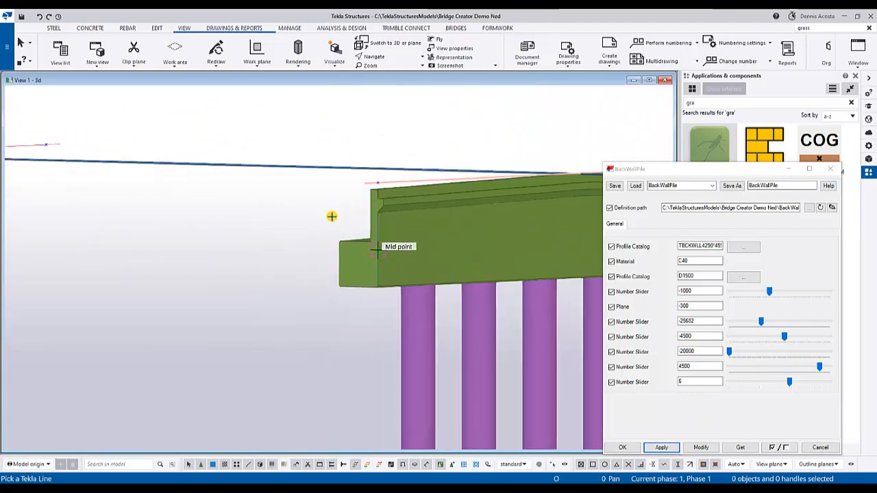
{"action": "middle_click_drag", "start_coordinate": [445, 295], "coordinate": [348, 196]}
{"action": "scroll", "coordinate": [355, 262], "scroll_direction": "up", "scroll_amount": 2}
{"action": "scroll", "coordinate": [354, 261], "scroll_direction": "down", "scroll_amount": 10}
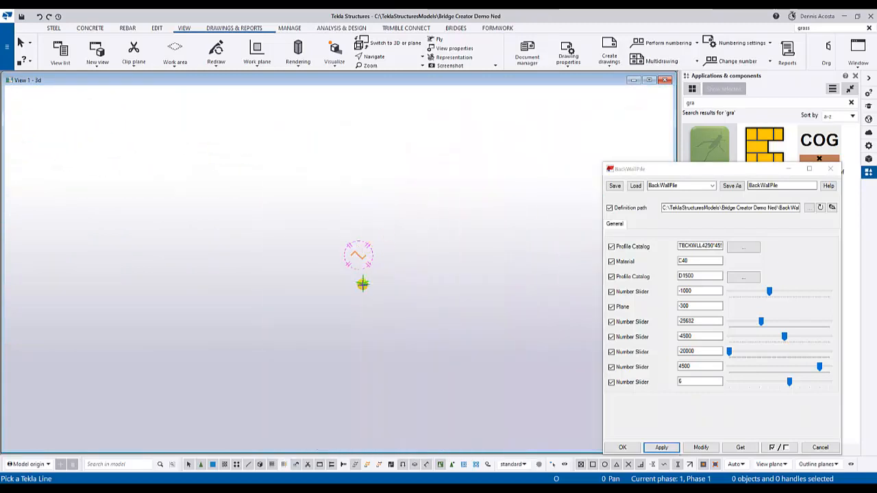
{"action": "scroll", "coordinate": [368, 293], "scroll_direction": "down", "scroll_amount": 4}
{"action": "scroll", "coordinate": [366, 305], "scroll_direction": "up", "scroll_amount": 10}
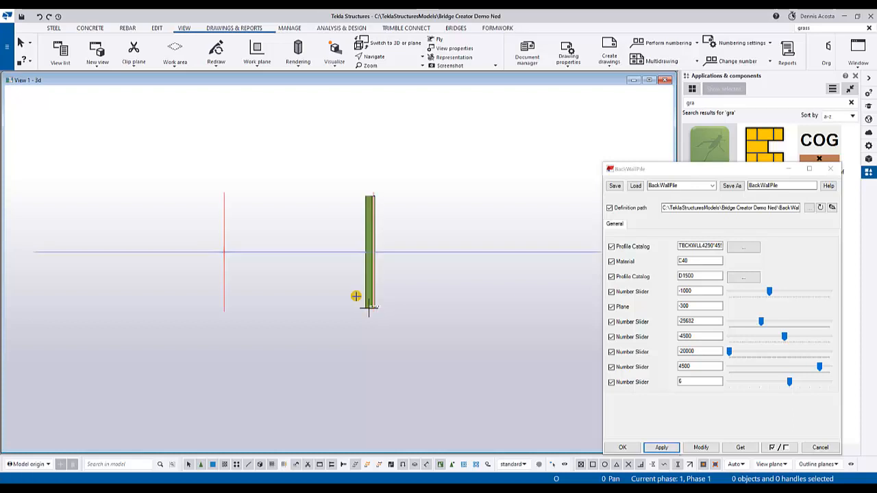
- Reload the BackWallPile Grasshopper definition and apply the refreshed parameters, with the first two sliders at 1000 and 3750
{"action": "scroll", "coordinate": [267, 290], "scroll_direction": "up", "scroll_amount": 3}
{"action": "middle_click_drag", "start_coordinate": [267, 290], "coordinate": [439, 241], "text": "ctrl"}
{"action": "left_click", "coordinate": [821, 208]}
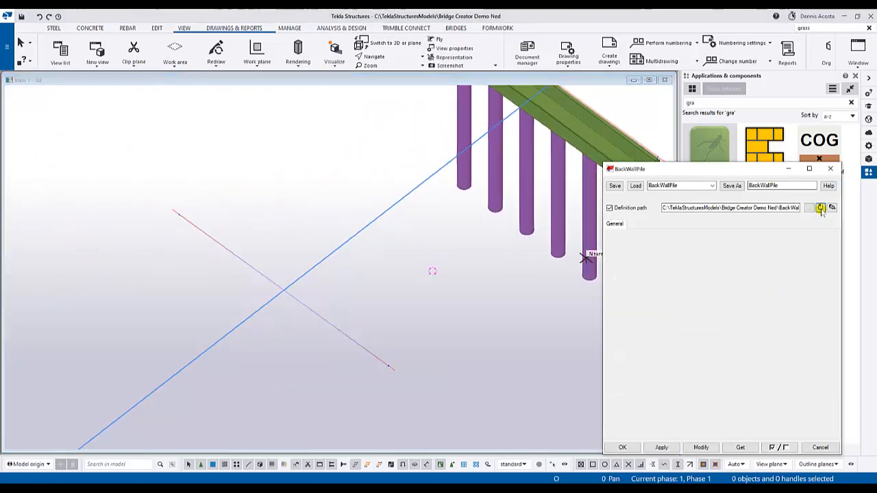
{"action": "left_click", "coordinate": [669, 445]}
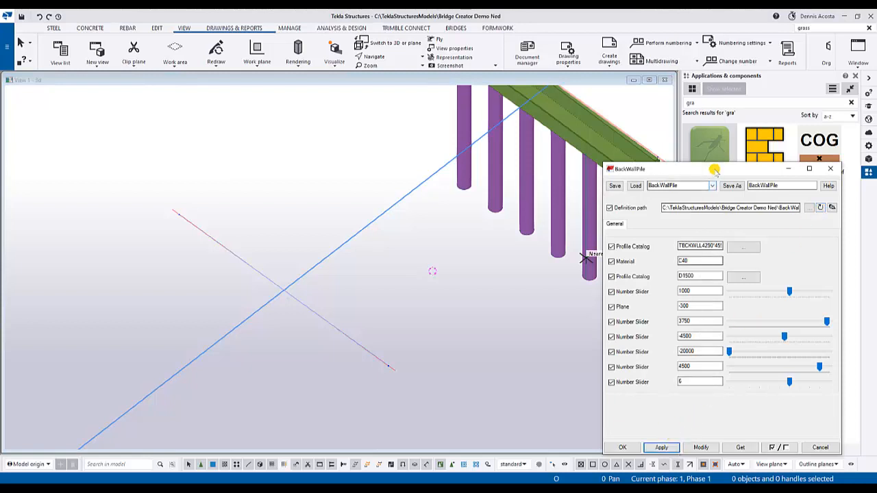
{"action": "left_click_drag", "start_coordinate": [714, 169], "coordinate": [707, 192]}
- Place a second BackWallPile component along the nearer cross line, picking its two end points, and end the command
{"action": "left_click", "coordinate": [702, 162]}
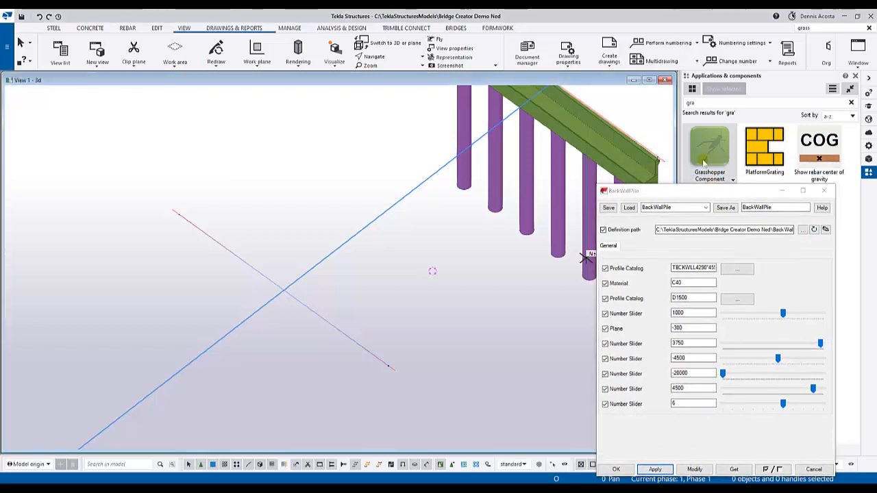
{"action": "scroll", "coordinate": [387, 362], "scroll_direction": "up", "scroll_amount": 5}
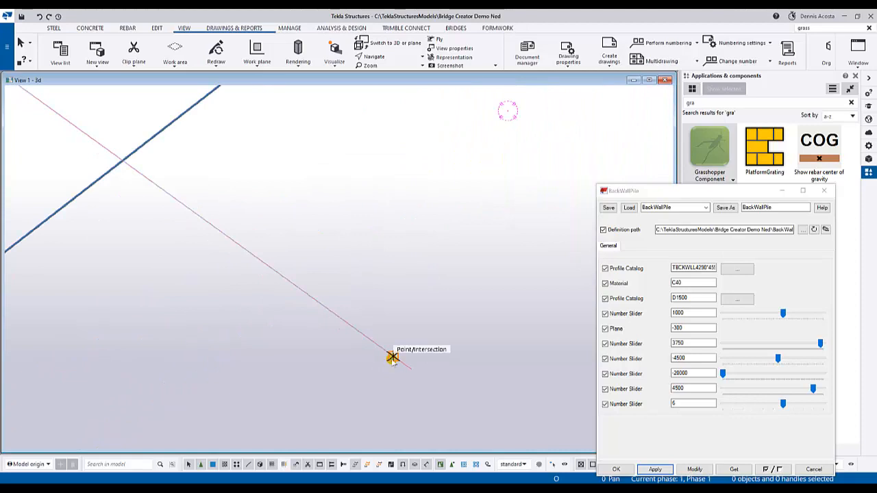
{"action": "left_click", "coordinate": [392, 357]}
{"action": "scroll", "coordinate": [322, 337], "scroll_direction": "down", "scroll_amount": 5}
{"action": "scroll", "coordinate": [172, 212], "scroll_direction": "up", "scroll_amount": 3}
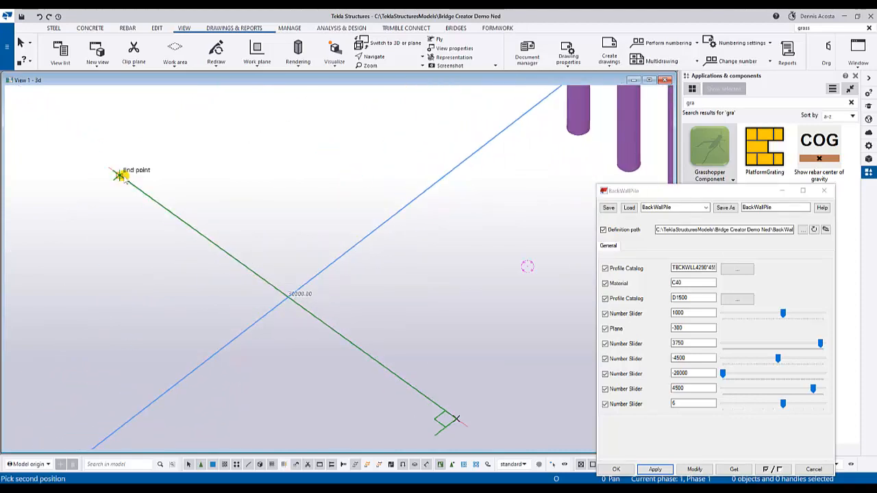
{"action": "left_click", "coordinate": [120, 176]}
{"action": "scroll", "coordinate": [345, 285], "scroll_direction": "down", "scroll_amount": 4}
{"action": "middle_click_drag", "start_coordinate": [432, 304], "coordinate": [311, 168], "text": "ctrl"}
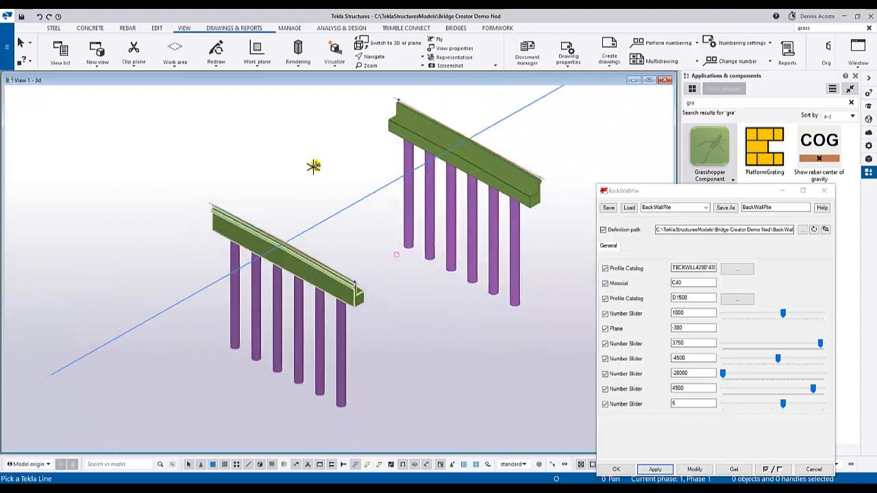
{"action": "right_click", "coordinate": [314, 167]}
{"action": "left_click", "coordinate": [320, 164]}
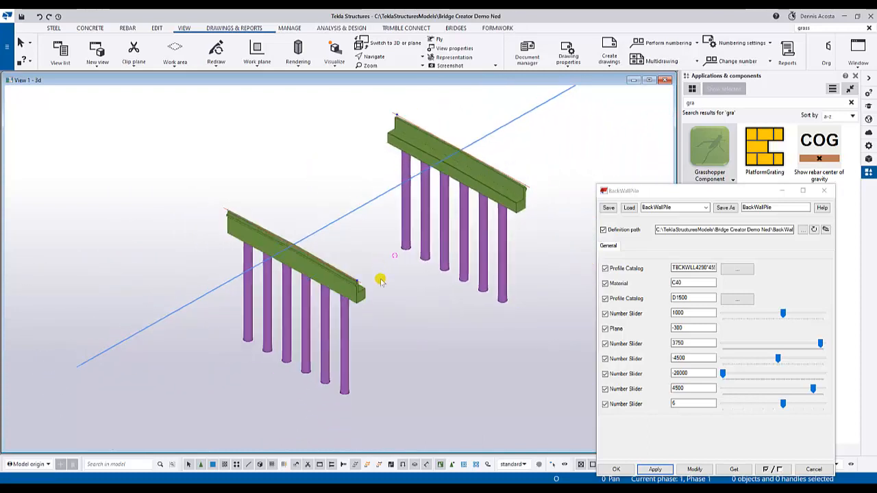
{"action": "scroll", "coordinate": [381, 282], "scroll_direction": "down", "scroll_amount": 2}
{"action": "mouse_move", "coordinate": [384, 291]}
{"action": "middle_mouse_down", "text": "ctrl"}
{"action": "mouse_move", "coordinate": [361, 279]}
{"action": "mouse_move", "coordinate": [382, 277]}
{"action": "middle_mouse_up", "text": "ctrl"}
{"action": "scroll", "coordinate": [382, 277], "scroll_direction": "up", "scroll_amount": 5}
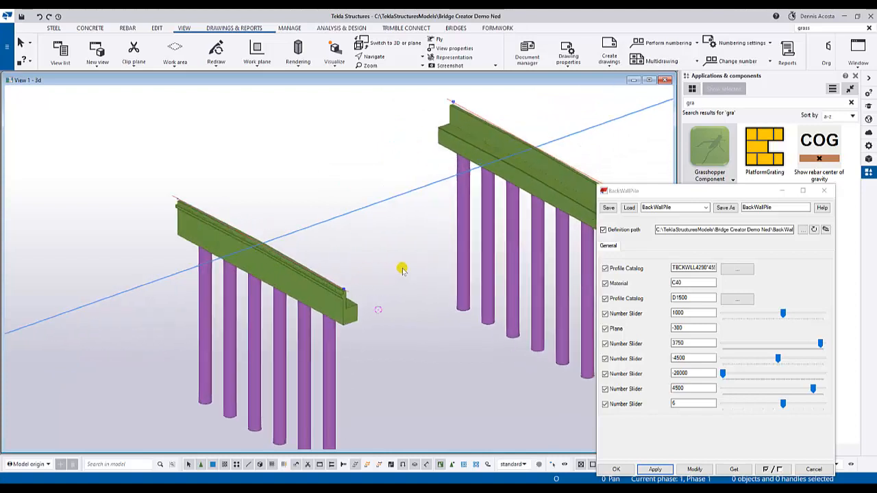
{"action": "middle_click_drag", "start_coordinate": [443, 249], "coordinate": [394, 232]}
{"action": "scroll", "coordinate": [397, 237], "scroll_direction": "down", "scroll_amount": 3}
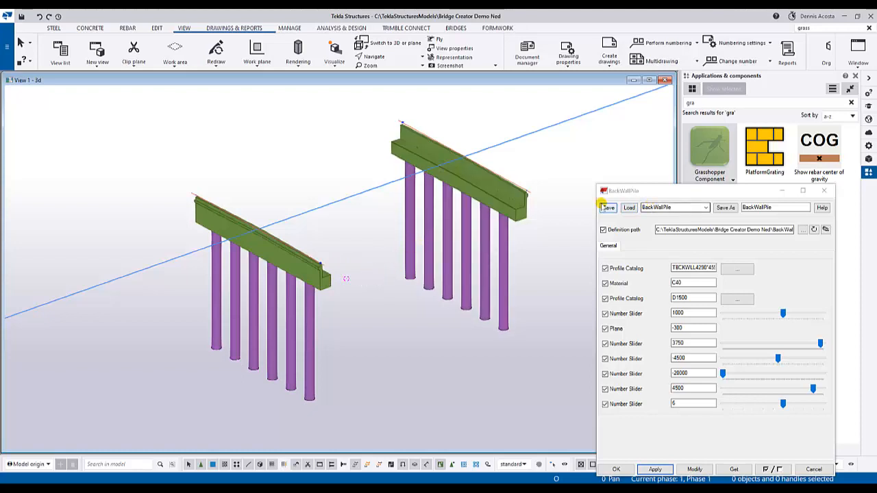
- Move the component dialog out of the way, open Bridge Creator and load the br_girders settings
{"action": "left_click_drag", "start_coordinate": [685, 194], "coordinate": [876, 107]}
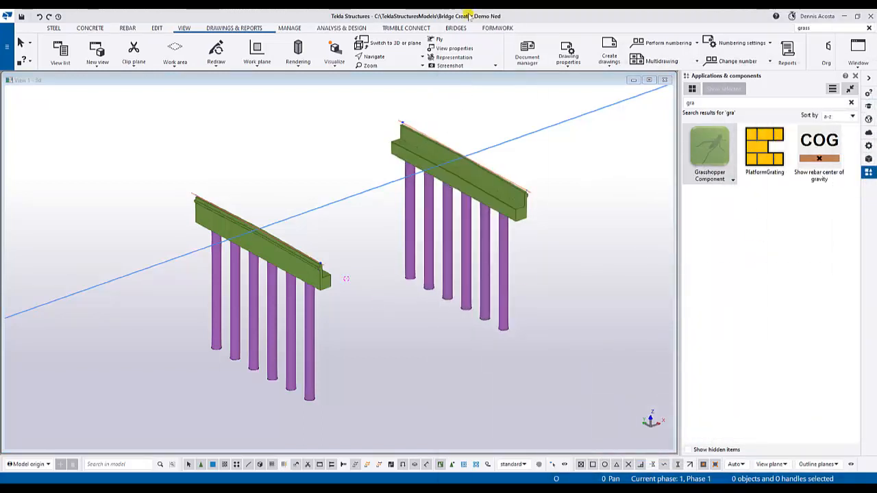
{"action": "left_click", "coordinate": [452, 28]}
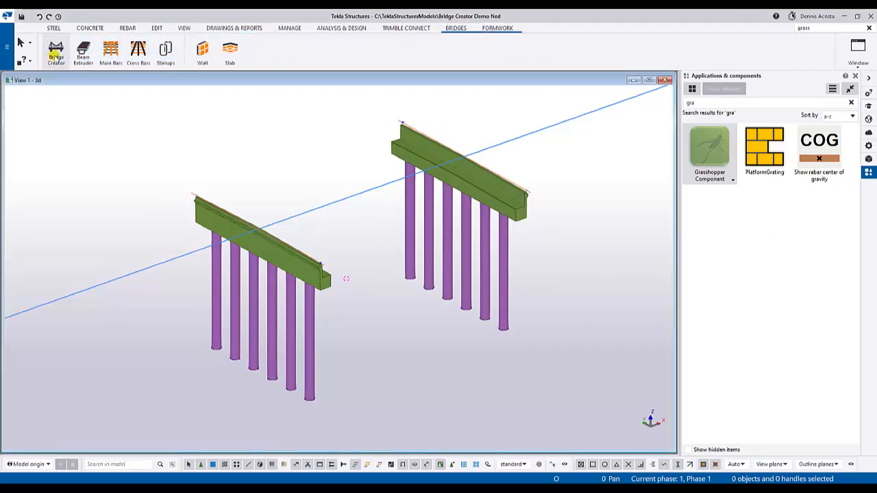
{"action": "left_click", "coordinate": [55, 54]}
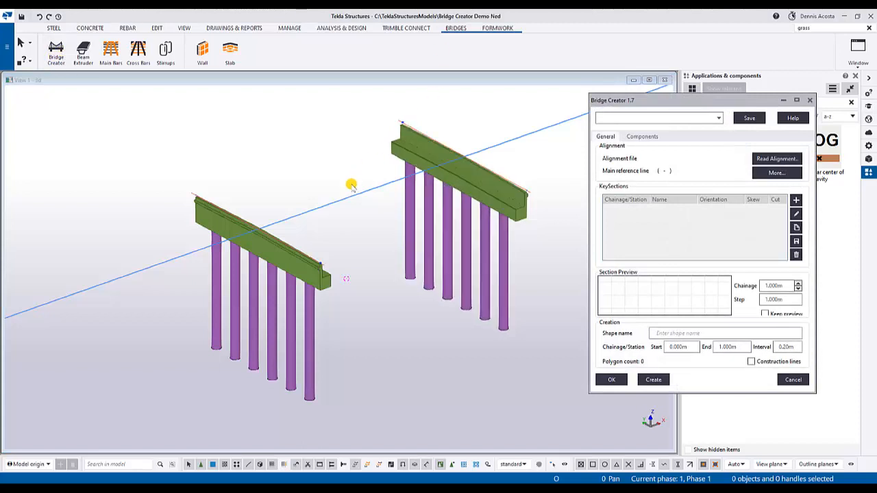
{"action": "scroll", "coordinate": [340, 227], "scroll_direction": "down", "scroll_amount": 2}
{"action": "scroll", "coordinate": [339, 232], "scroll_direction": "up", "scroll_amount": 3}
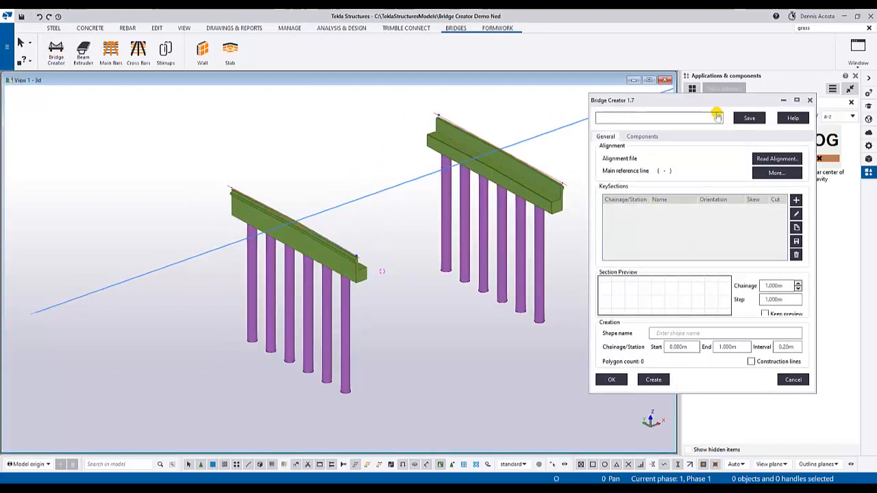
{"action": "left_click", "coordinate": [718, 118]}
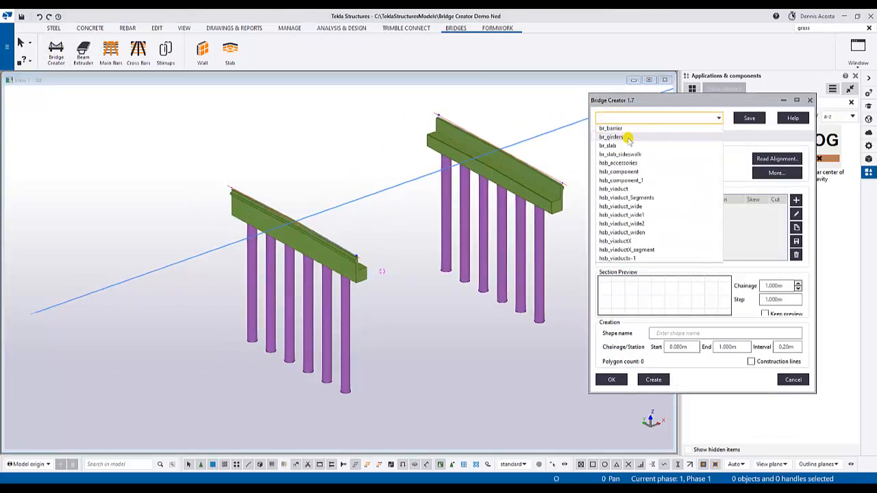
{"action": "left_click", "coordinate": [624, 136]}
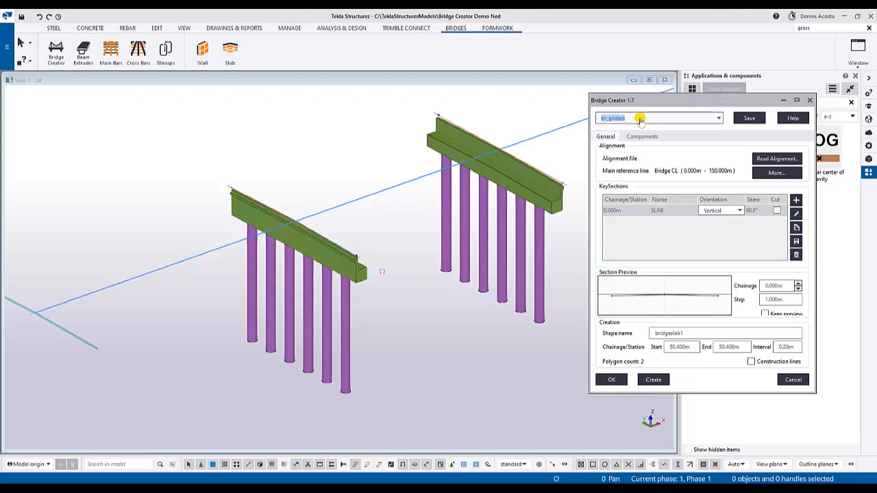
- Try picking the blue bridge centreline as the alignment to read, and close the alignment dialog without accepting it
{"action": "left_click", "coordinate": [766, 159]}
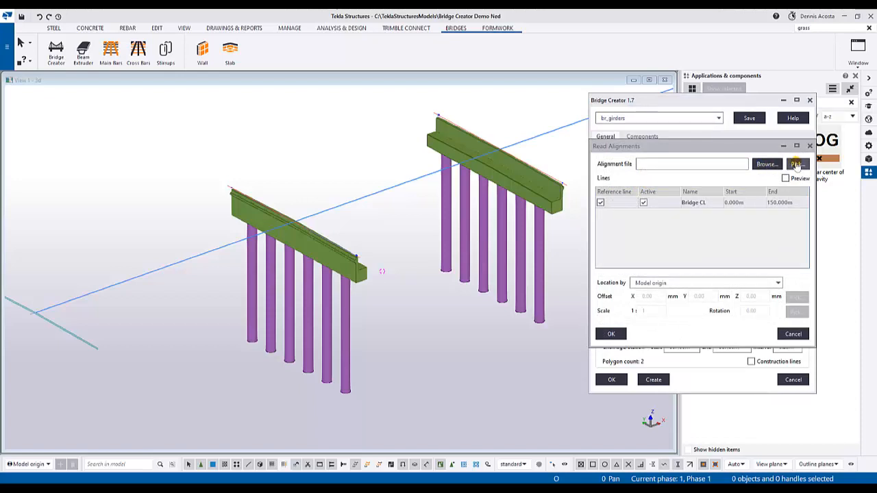
{"action": "left_click", "coordinate": [797, 164]}
{"action": "scroll", "coordinate": [162, 278], "scroll_direction": "up", "scroll_amount": 8}
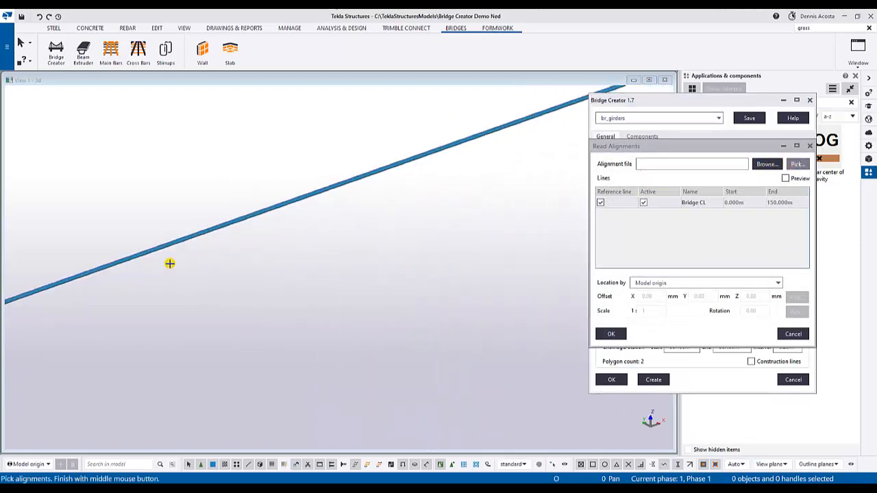
{"action": "left_click", "coordinate": [176, 245]}
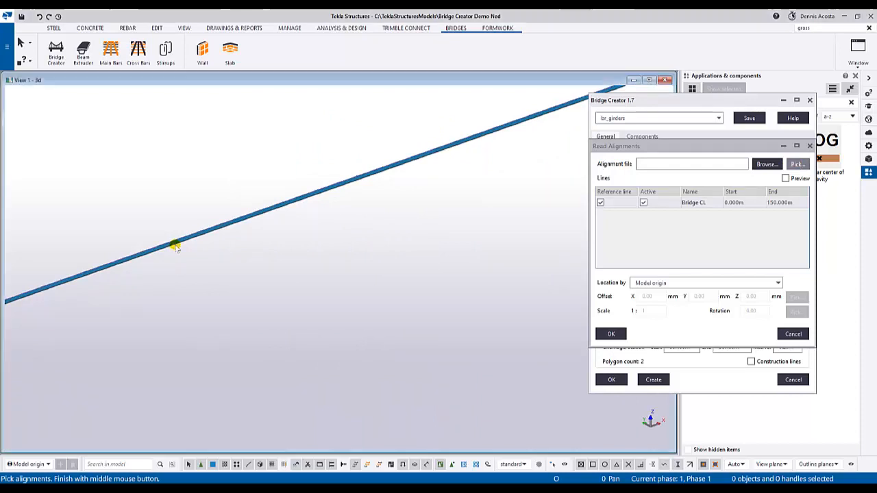
{"action": "middle_click", "coordinate": [211, 253]}
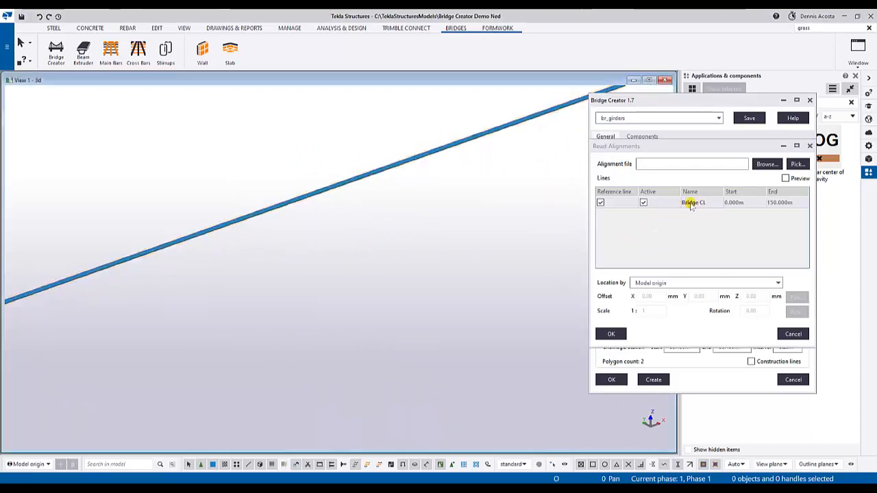
{"action": "left_click", "coordinate": [810, 145]}
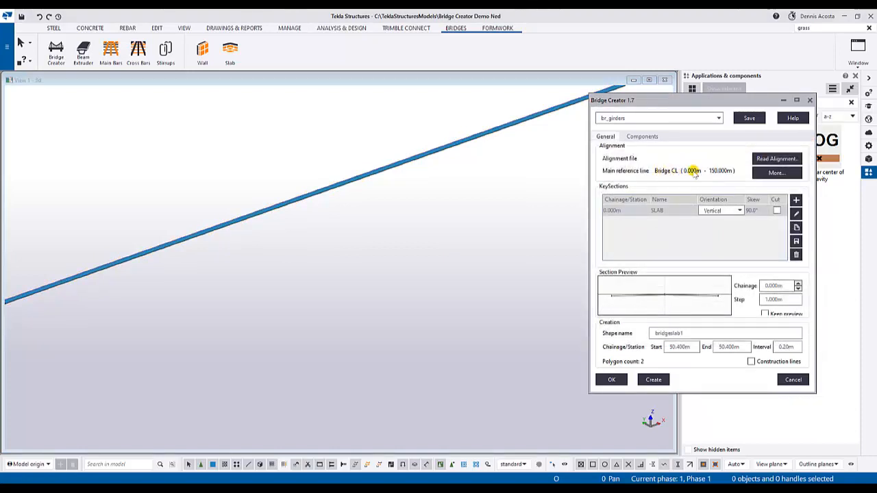
- Examine the two back walls with piles and their position along the blue bridge centreline
{"action": "scroll", "coordinate": [328, 213], "scroll_direction": "down", "scroll_amount": 10}
{"action": "middle_click_drag", "start_coordinate": [394, 203], "coordinate": [320, 251]}
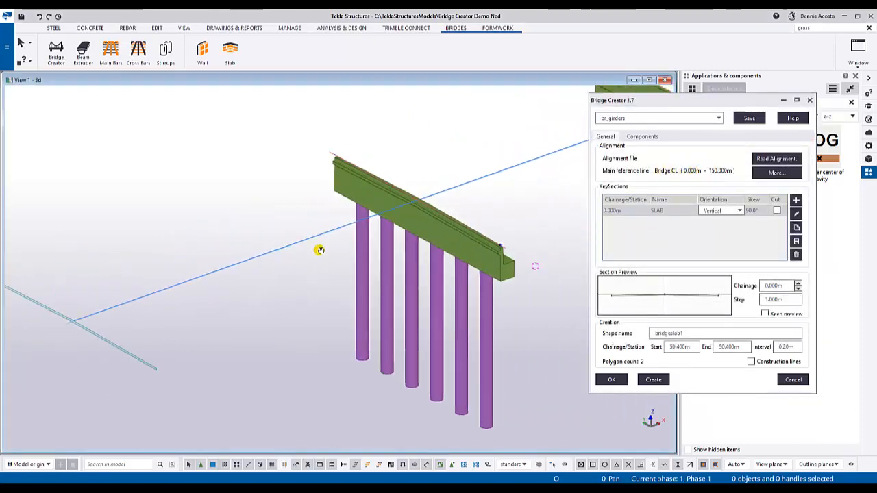
{"action": "scroll", "coordinate": [329, 247], "scroll_direction": "up", "scroll_amount": 2}
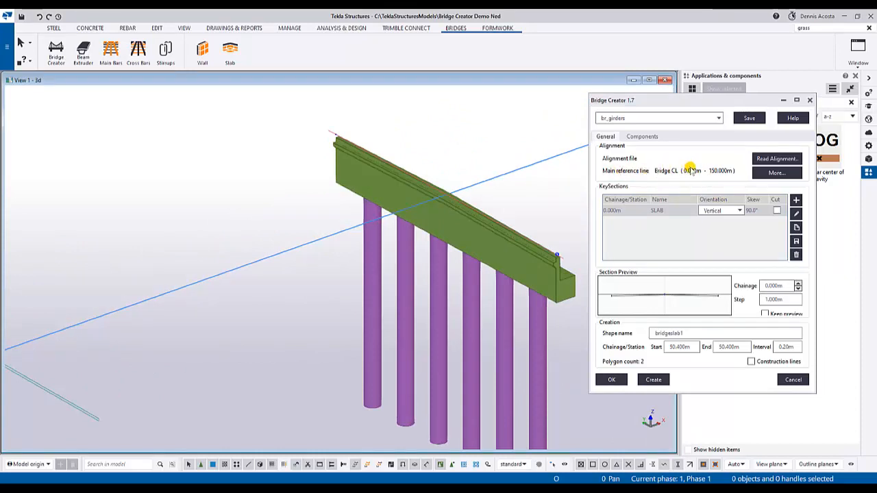
{"action": "middle_click_drag", "start_coordinate": [517, 203], "coordinate": [448, 206]}
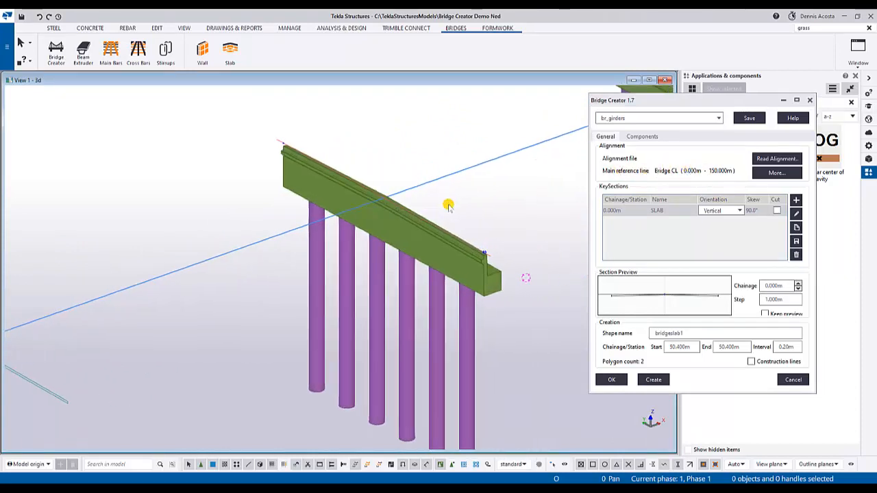
{"action": "scroll", "coordinate": [448, 206], "scroll_direction": "down", "scroll_amount": 3}
{"action": "middle_click_drag", "start_coordinate": [501, 203], "coordinate": [421, 210]}
{"action": "scroll", "coordinate": [421, 211], "scroll_direction": "down", "scroll_amount": 2}
{"action": "scroll", "coordinate": [440, 207], "scroll_direction": "up", "scroll_amount": 3}
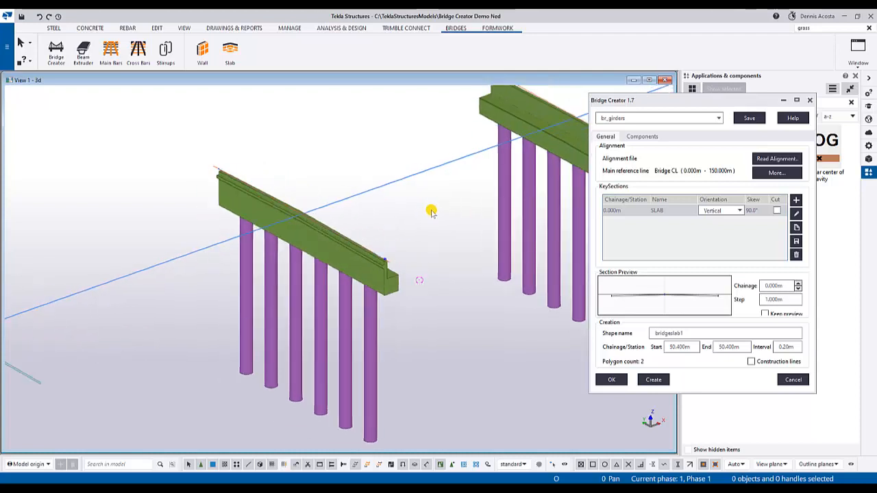
{"action": "scroll", "coordinate": [430, 211], "scroll_direction": "down", "scroll_amount": 1}
- Draw the chainage marks on the alignment from the alignment manager, picking the blue bridge centreline and finishing the pick
{"action": "left_click", "coordinate": [774, 160]}
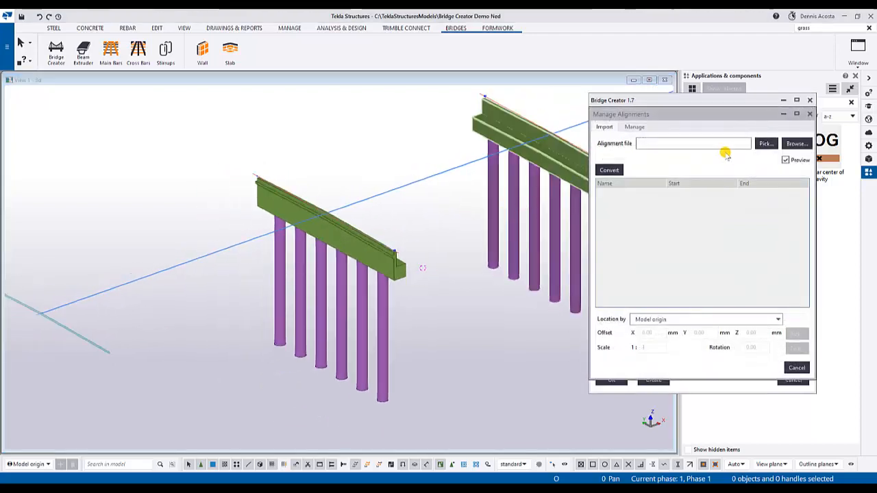
{"action": "left_click", "coordinate": [638, 127]}
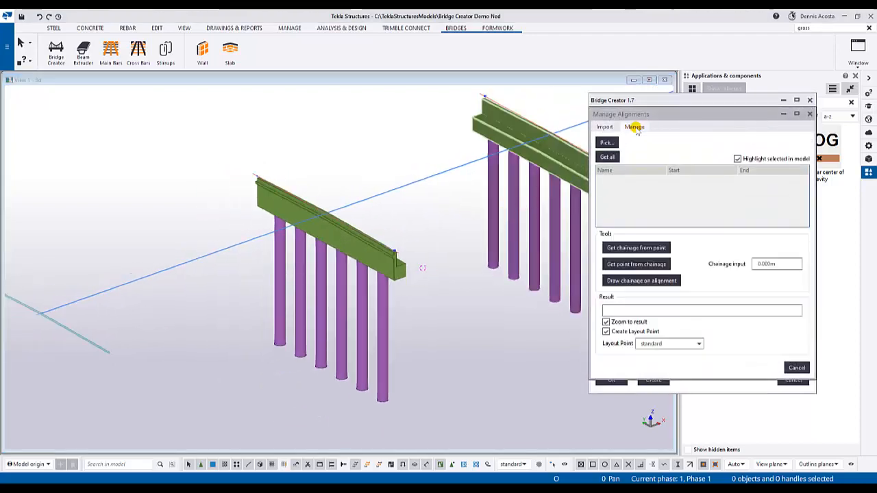
{"action": "left_click", "coordinate": [642, 281]}
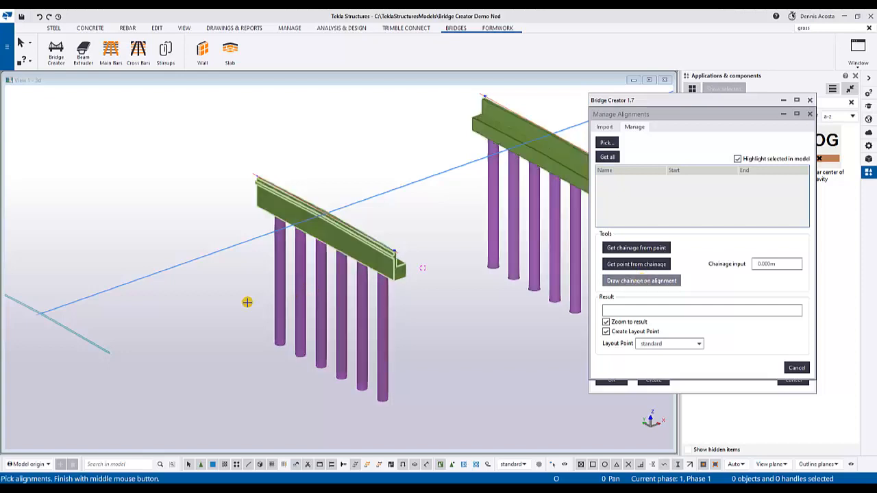
{"action": "scroll", "coordinate": [169, 284], "scroll_direction": "up", "scroll_amount": 6}
{"action": "scroll", "coordinate": [209, 215], "scroll_direction": "up", "scroll_amount": 4}
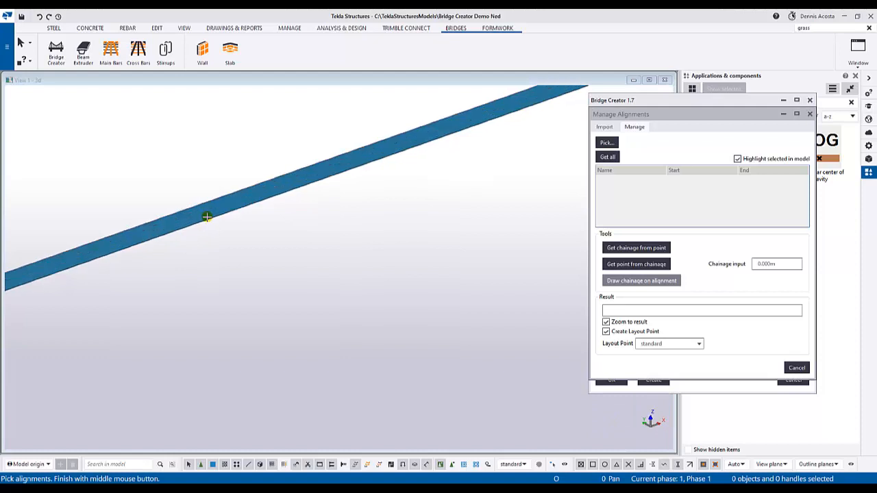
{"action": "left_click", "coordinate": [206, 215]}
{"action": "middle_click", "coordinate": [346, 248]}
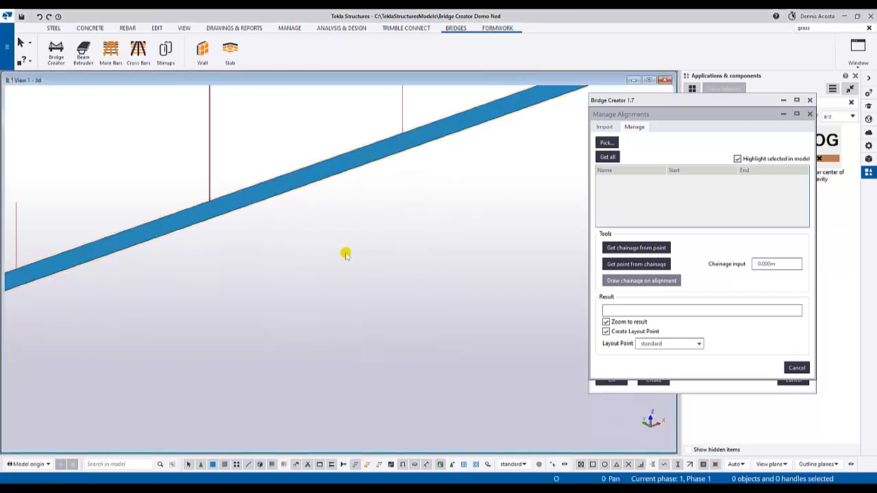
- Examine the chainage labels along the whole centreline and at the two back walls to find the bridge's start and end stations
{"action": "scroll", "coordinate": [337, 280], "scroll_direction": "down", "scroll_amount": 5}
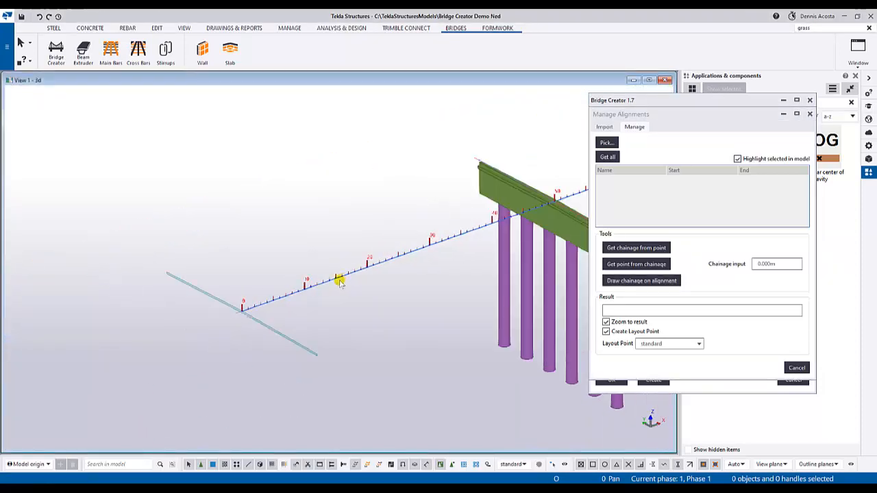
{"action": "scroll", "coordinate": [368, 271], "scroll_direction": "up", "scroll_amount": 4}
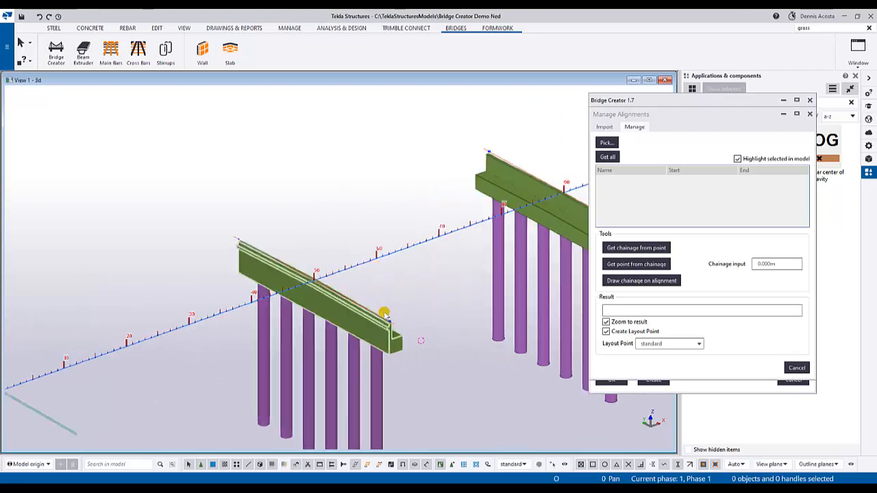
{"action": "scroll", "coordinate": [387, 312], "scroll_direction": "down", "scroll_amount": 2}
{"action": "middle_click_drag", "start_coordinate": [514, 246], "coordinate": [346, 254]}
{"action": "middle_click_drag", "start_coordinate": [469, 174], "coordinate": [352, 217]}
{"action": "scroll", "coordinate": [432, 208], "scroll_direction": "up", "scroll_amount": 4}
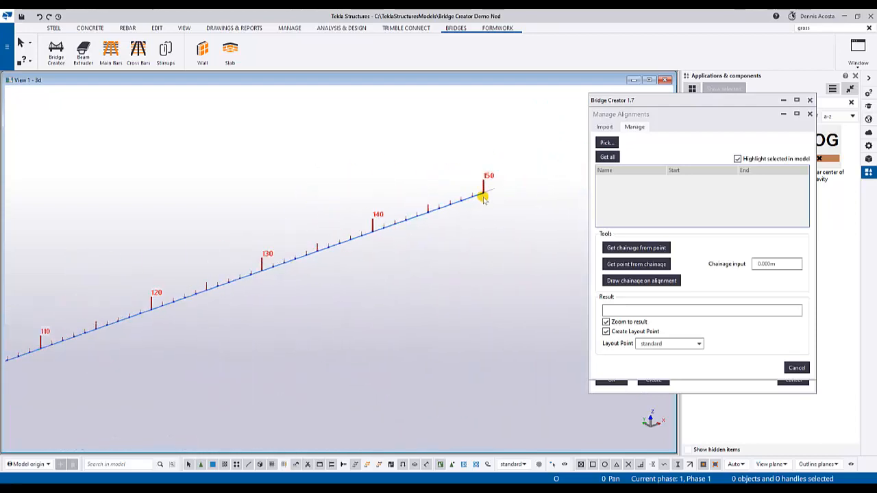
{"action": "scroll", "coordinate": [469, 215], "scroll_direction": "down", "scroll_amount": 4}
{"action": "scroll", "coordinate": [401, 249], "scroll_direction": "up", "scroll_amount": 5}
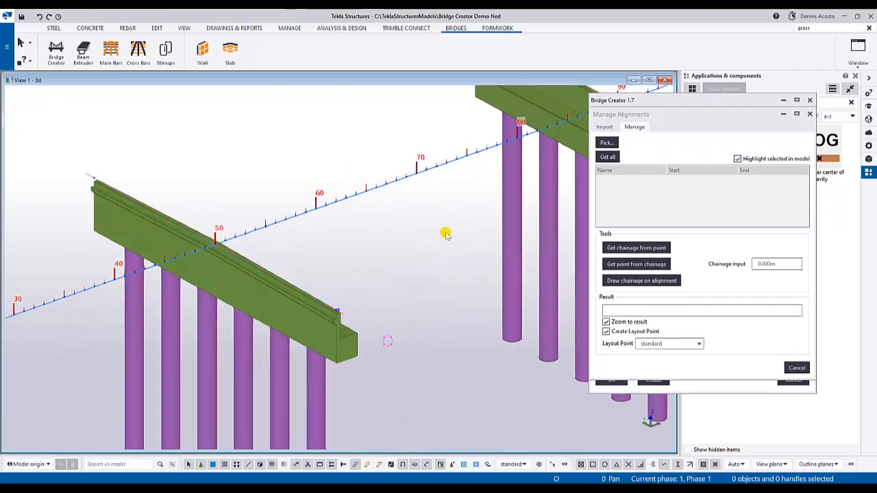
{"action": "scroll", "coordinate": [346, 245], "scroll_direction": "down", "scroll_amount": 4}
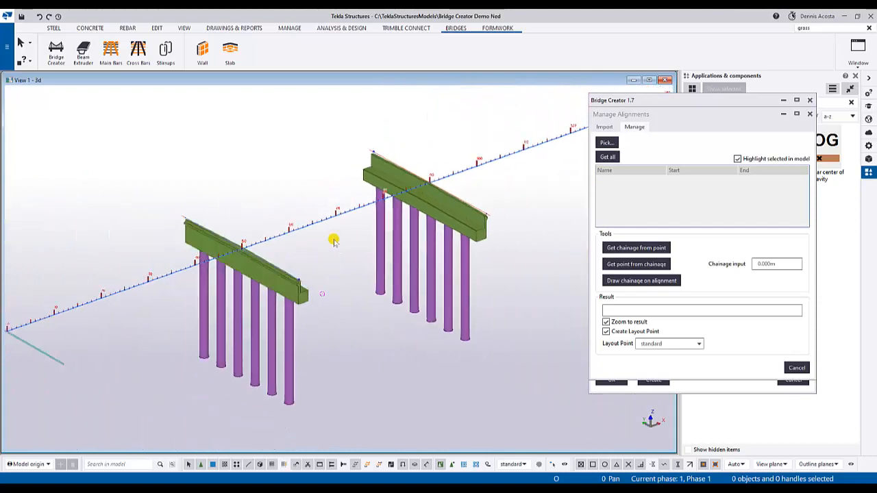
{"action": "scroll", "coordinate": [261, 259], "scroll_direction": "up", "scroll_amount": 4}
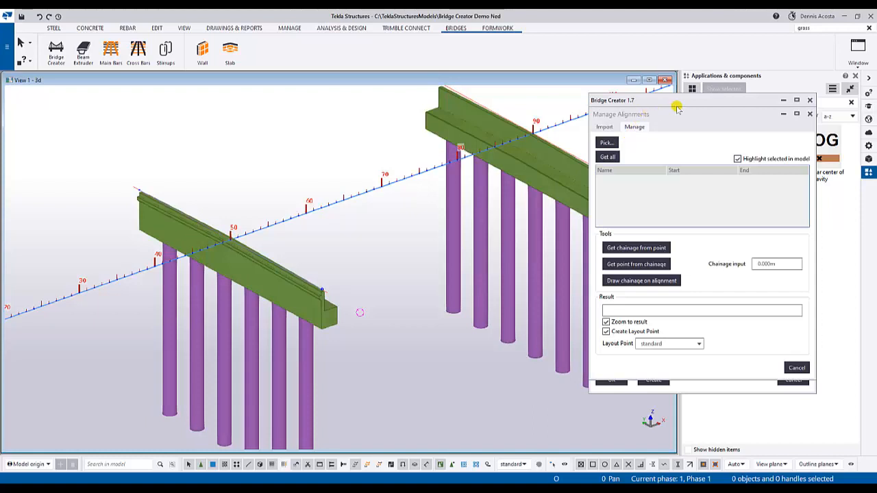
- Close the alignment manager, review the settings of Bridge_Girder_R1 among the bridge components, and interrupt any running command
{"action": "left_click", "coordinate": [811, 114]}
{"action": "scroll", "coordinate": [483, 241], "scroll_direction": "down", "scroll_amount": 3}
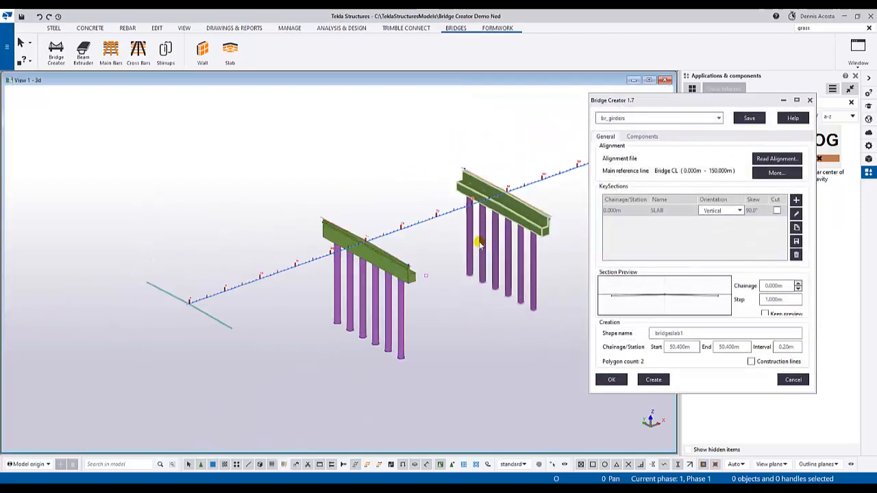
{"action": "scroll", "coordinate": [477, 239], "scroll_direction": "up", "scroll_amount": 2}
{"action": "middle_click_drag", "start_coordinate": [479, 237], "coordinate": [418, 235]}
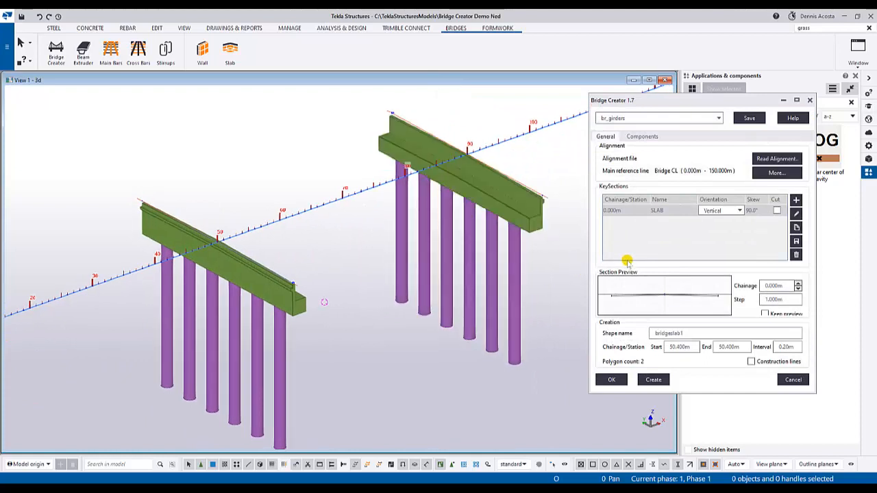
{"action": "left_click", "coordinate": [641, 137]}
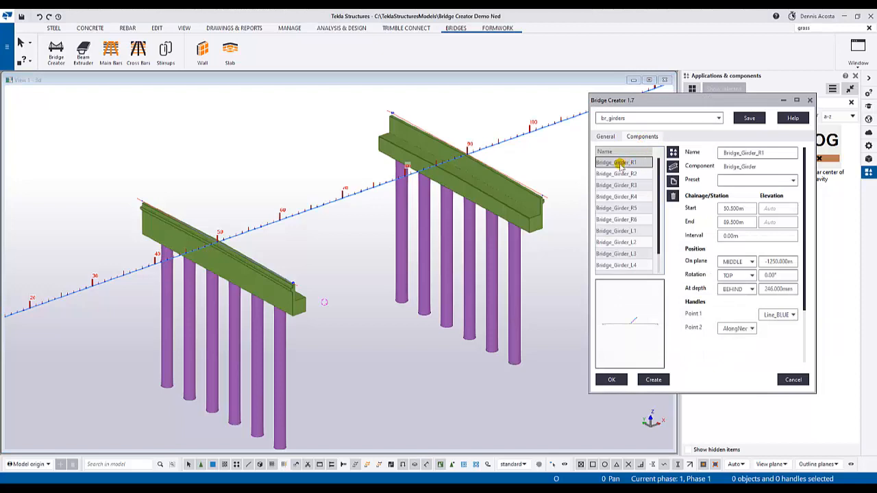
{"action": "left_click", "coordinate": [620, 163]}
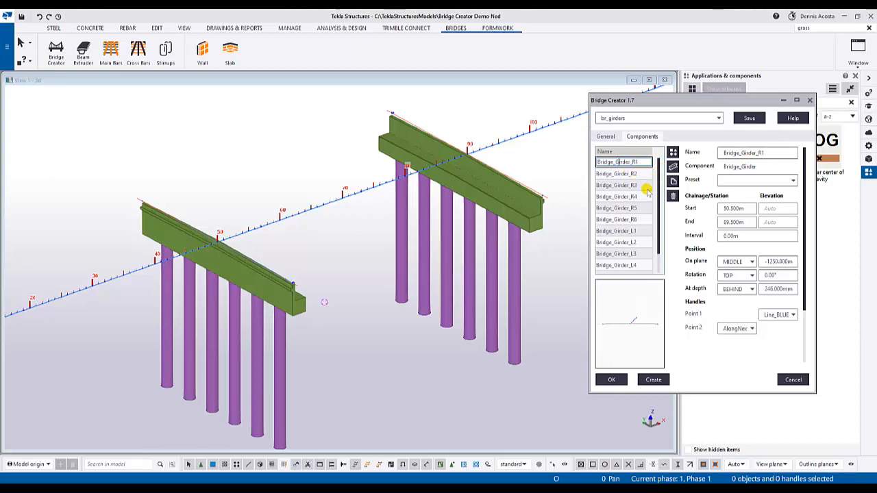
{"action": "right_click", "coordinate": [495, 113]}
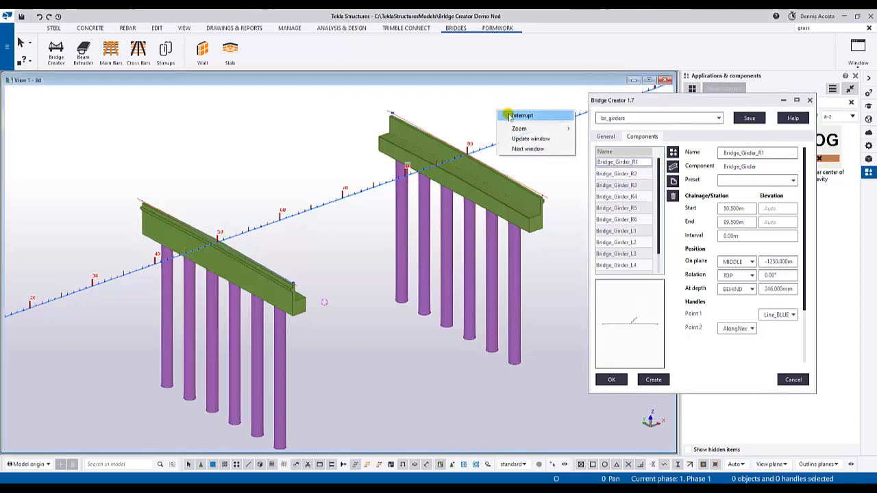
{"action": "left_click", "coordinate": [510, 115]}
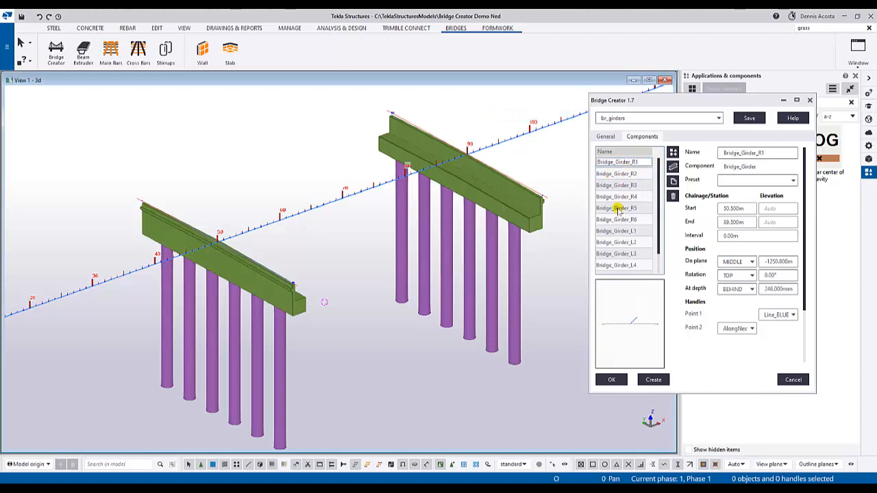
- Move the Bridge Creator dialog clear of the component catalogue, clear the catalogue search and find Bridge_Girder among the parts
{"action": "left_click_drag", "start_coordinate": [604, 103], "coordinate": [539, 101]}
{"action": "left_click", "coordinate": [851, 102]}
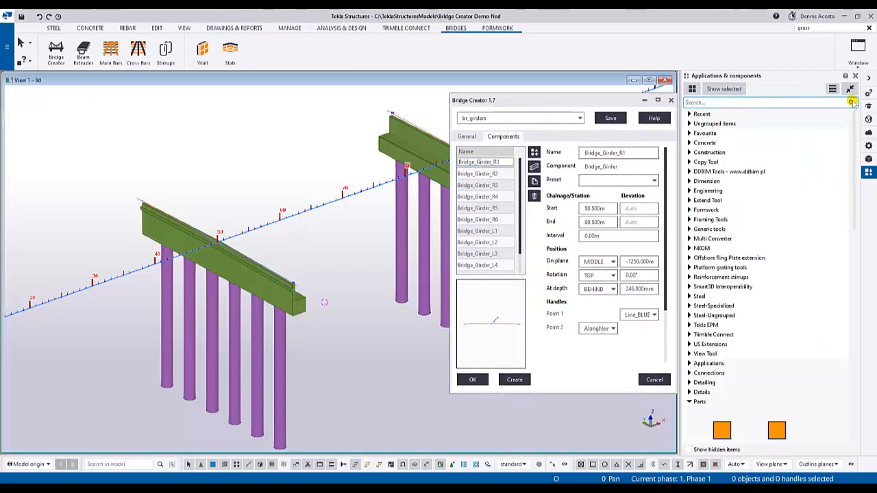
{"action": "left_click", "coordinate": [767, 357]}
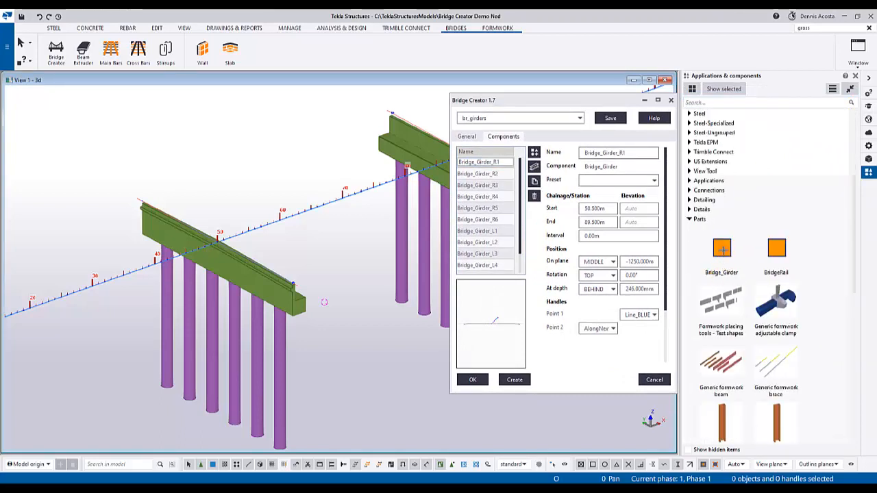
- Place a sample Bridge_Girder component on the centreline from about chainage 13 to 28, closing its parameter dialog and ending the command
{"action": "double_click", "coordinate": [721, 248]}
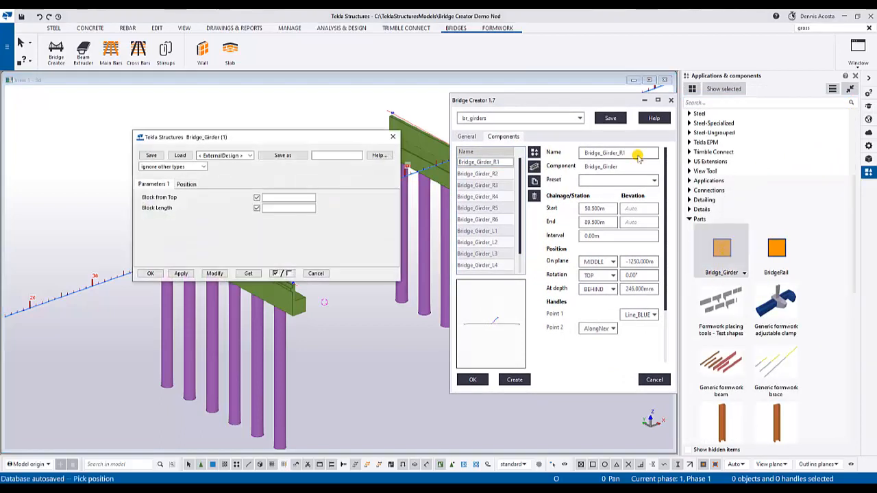
{"action": "left_click", "coordinate": [392, 137]}
{"action": "scroll", "coordinate": [146, 280], "scroll_direction": "down", "scroll_amount": 3}
{"action": "scroll", "coordinate": [160, 251], "scroll_direction": "up", "scroll_amount": 10}
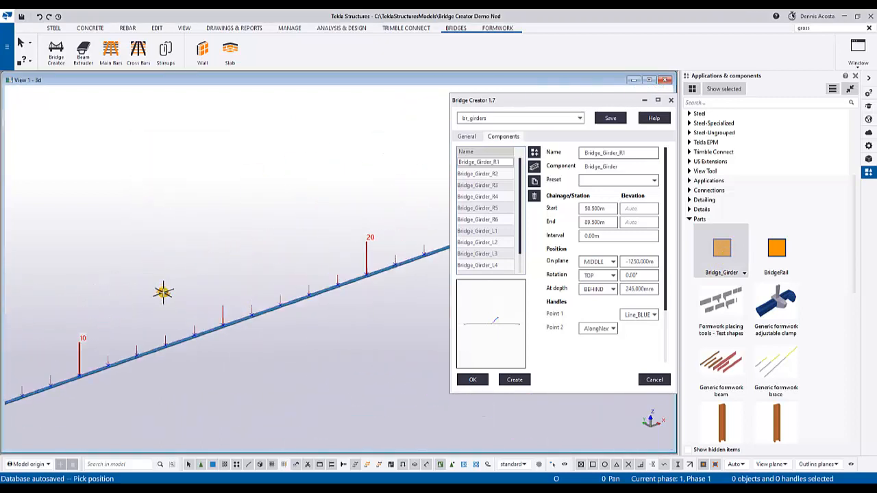
{"action": "left_click", "coordinate": [165, 351]}
{"action": "scroll", "coordinate": [293, 250], "scroll_direction": "down", "scroll_amount": 3}
{"action": "middle_click_drag", "start_coordinate": [418, 243], "coordinate": [238, 254]}
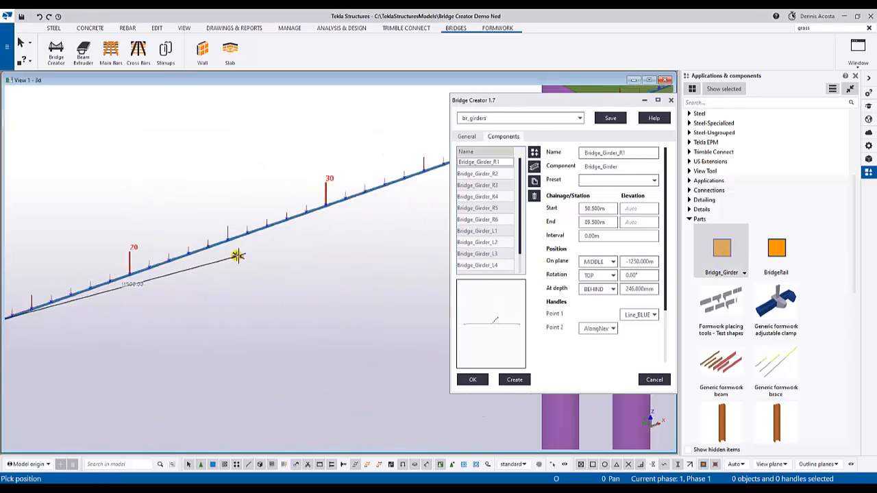
{"action": "left_click", "coordinate": [286, 218]}
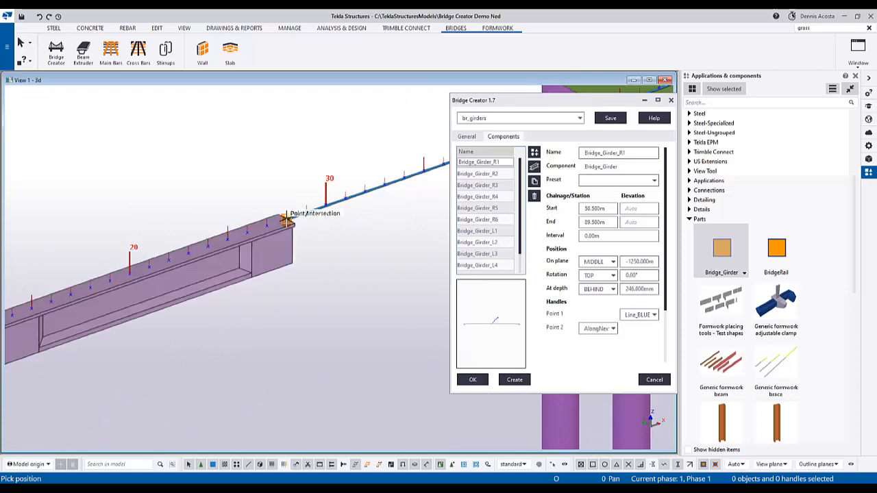
{"action": "scroll", "coordinate": [192, 317], "scroll_direction": "up", "scroll_amount": 5}
{"action": "right_click", "coordinate": [127, 192]}
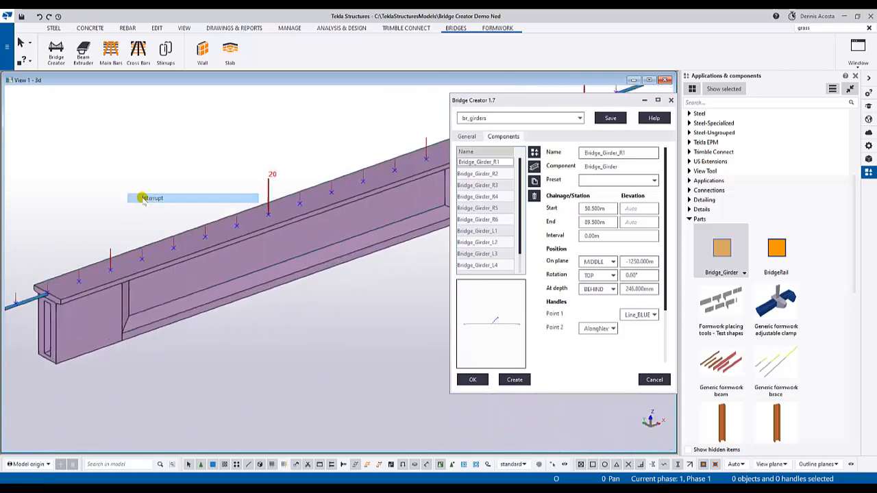
{"action": "left_click", "coordinate": [141, 198]}
- Select the placed sample girder and examine its profile, solid end blocks and end recess
{"action": "left_click", "coordinate": [157, 269]}
{"action": "scroll", "coordinate": [157, 269], "scroll_direction": "up", "scroll_amount": 2}
{"action": "middle_click_drag", "start_coordinate": [155, 270], "coordinate": [247, 278], "text": "ctrl"}
{"action": "middle_click_drag", "start_coordinate": [346, 255], "coordinate": [290, 248], "text": "ctrl"}
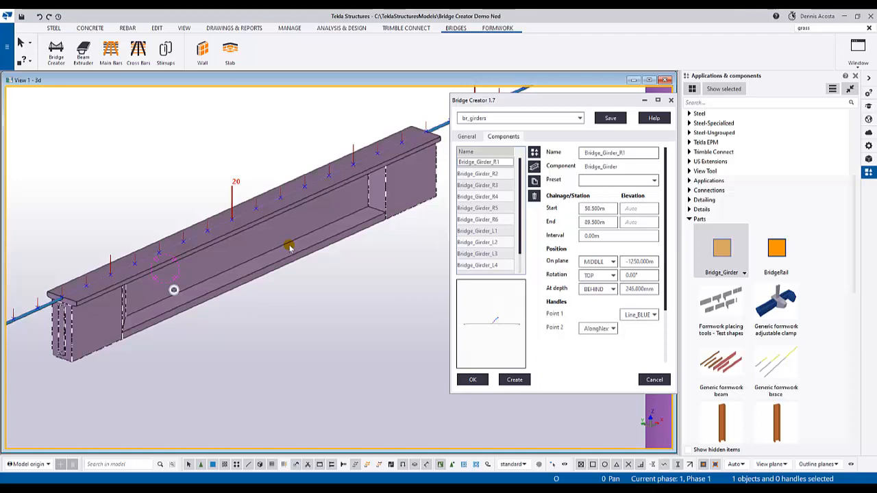
{"action": "middle_click_drag", "start_coordinate": [214, 253], "coordinate": [265, 241]}
{"action": "scroll", "coordinate": [263, 252], "scroll_direction": "up", "scroll_amount": 2}
{"action": "scroll", "coordinate": [270, 249], "scroll_direction": "down", "scroll_amount": 4}
{"action": "scroll", "coordinate": [201, 268], "scroll_direction": "up", "scroll_amount": 4}
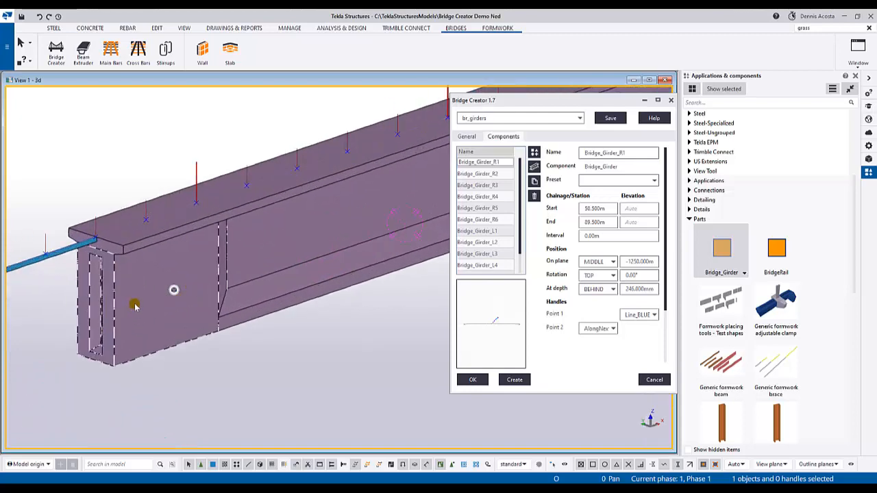
- Switch the component objects to see-through rendering and examine the embedded parts in the recess at the girder's end
{"action": "key", "text": "shift+2"}
{"action": "mouse_move", "coordinate": [136, 306]}
{"action": "middle_mouse_down", "text": "ctrl"}
{"action": "mouse_move", "coordinate": [143, 288]}
{"action": "mouse_move", "coordinate": [204, 247]}
{"action": "mouse_move", "coordinate": [151, 234]}
{"action": "mouse_move", "coordinate": [125, 217]}
{"action": "mouse_move", "coordinate": [220, 227]}
{"action": "mouse_move", "coordinate": [166, 250]}
{"action": "mouse_move", "coordinate": [256, 201]}
{"action": "mouse_move", "coordinate": [256, 256]}
{"action": "mouse_move", "coordinate": [225, 224]}
{"action": "mouse_move", "coordinate": [274, 264]}
{"action": "mouse_move", "coordinate": [202, 187]}
{"action": "middle_mouse_up", "text": "ctrl"}
{"action": "scroll", "coordinate": [248, 203], "scroll_direction": "up", "scroll_amount": 4}
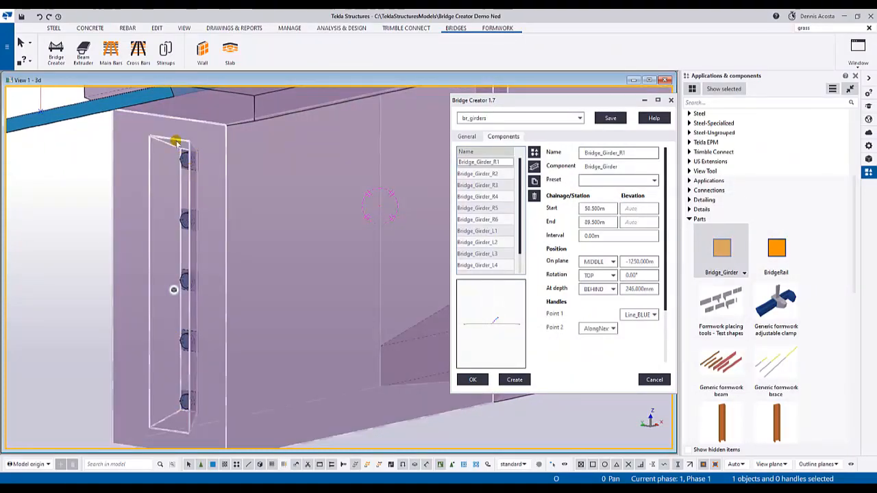
{"action": "scroll", "coordinate": [192, 198], "scroll_direction": "down", "scroll_amount": 5}
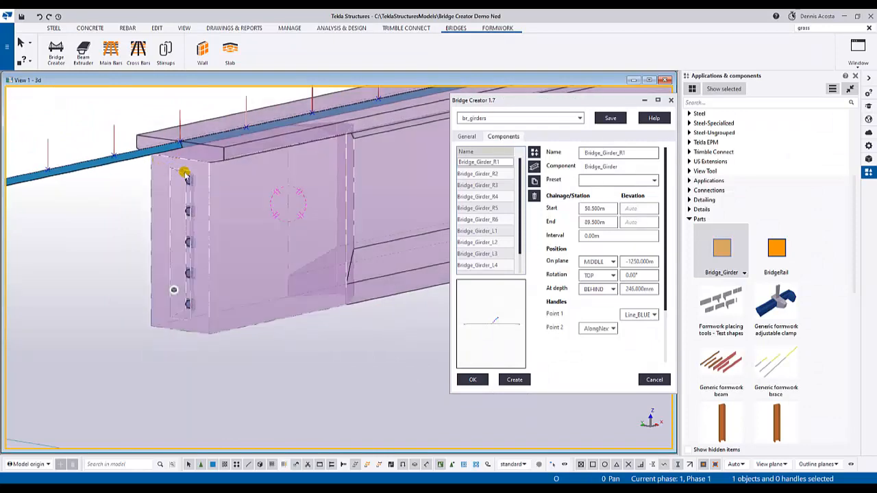
{"action": "scroll", "coordinate": [199, 183], "scroll_direction": "up", "scroll_amount": 1}
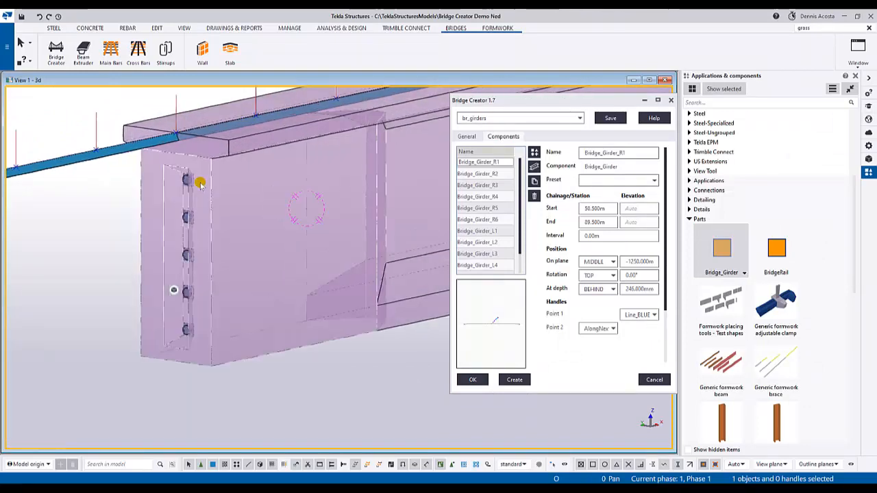
{"action": "scroll", "coordinate": [199, 185], "scroll_direction": "up", "scroll_amount": 3}
{"action": "scroll", "coordinate": [180, 172], "scroll_direction": "down", "scroll_amount": 2}
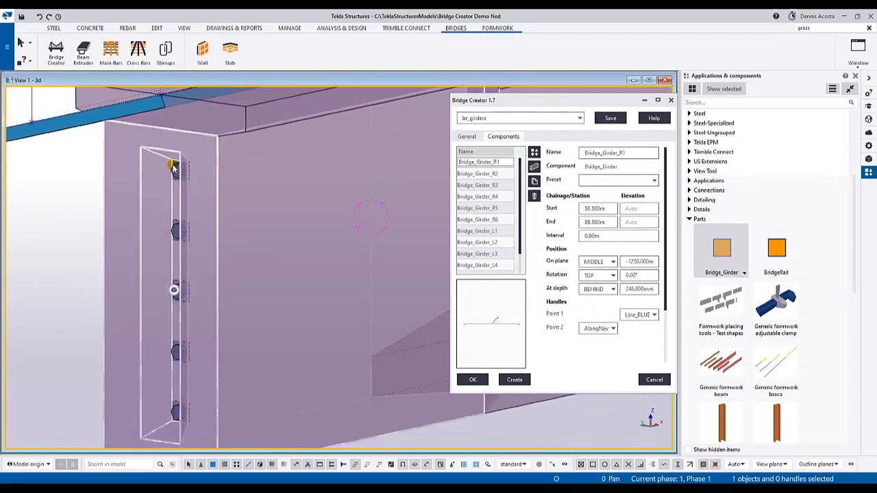
{"action": "scroll", "coordinate": [174, 166], "scroll_direction": "down", "scroll_amount": 6}
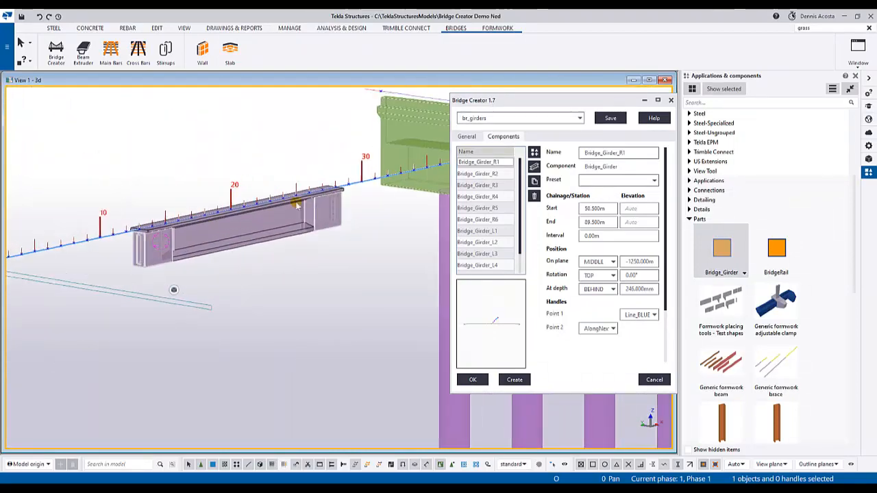
- Delete the sample girder from the centreline and move the Bridge Creator dialog clear of the two back walls
{"action": "scroll", "coordinate": [297, 204], "scroll_direction": "up", "scroll_amount": 5}
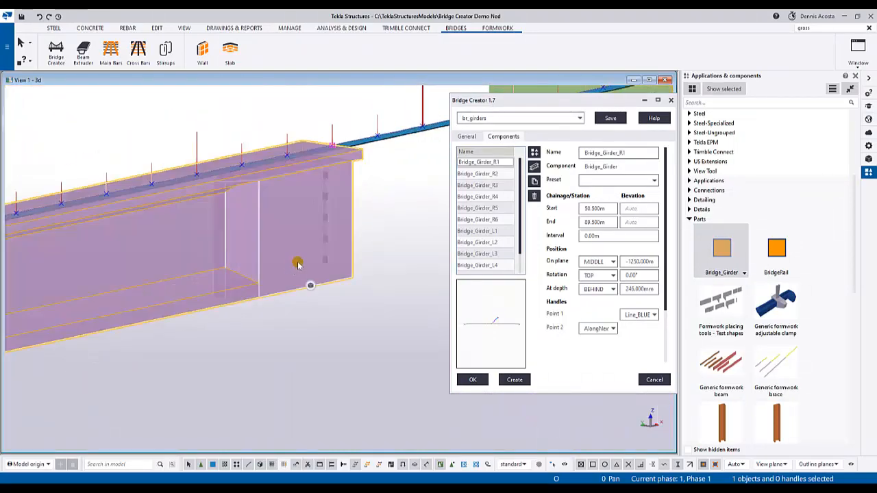
{"action": "key", "text": "Delete"}
{"action": "scroll", "coordinate": [301, 260], "scroll_direction": "down", "scroll_amount": 6}
{"action": "middle_click_drag", "start_coordinate": [359, 216], "coordinate": [243, 288]}
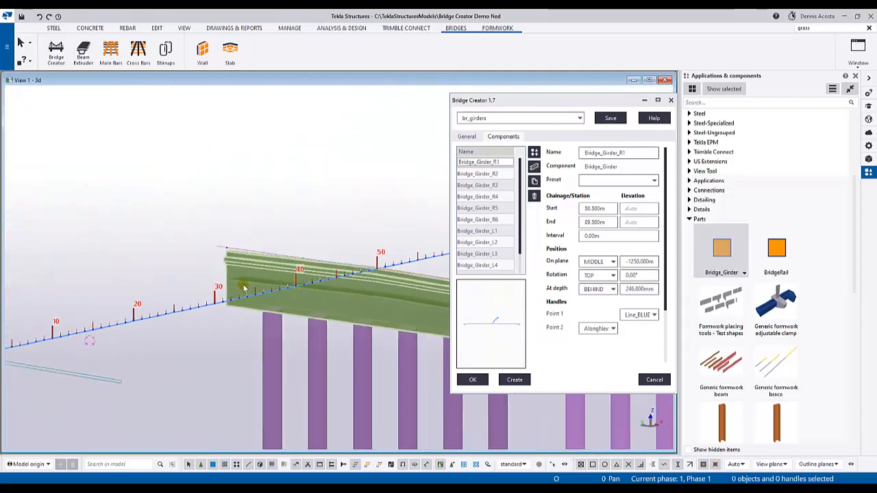
{"action": "scroll", "coordinate": [244, 289], "scroll_direction": "down", "scroll_amount": 3}
{"action": "left_click_drag", "start_coordinate": [529, 101], "coordinate": [589, 93]}
{"action": "mouse_move", "coordinate": [367, 186]}
{"action": "middle_mouse_down", "text": "ctrl"}
{"action": "mouse_move", "coordinate": [360, 199]}
{"action": "mouse_move", "coordinate": [355, 184]}
{"action": "middle_mouse_up", "text": "ctrl"}
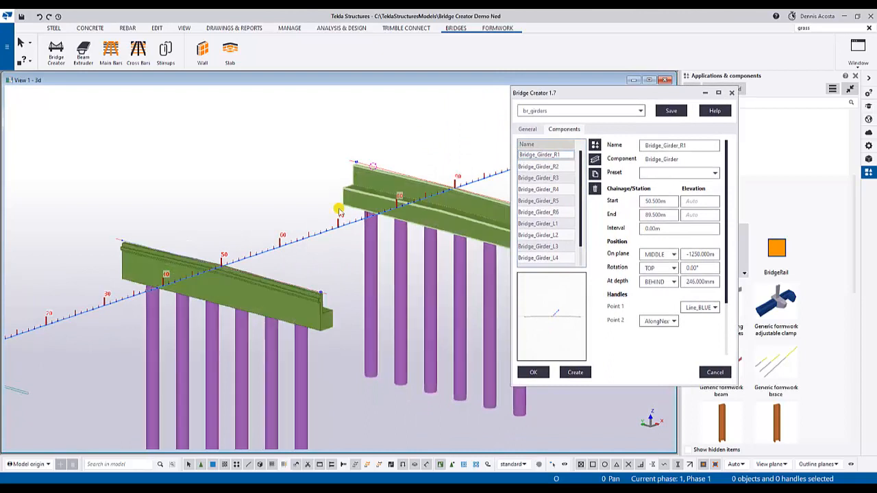
{"action": "scroll", "coordinate": [337, 208], "scroll_direction": "up", "scroll_amount": 3}
- Review the position settings of Bridge_Girder_R1 to R3 and the reference line options for the Point 1 handle
{"action": "left_click", "coordinate": [553, 168]}
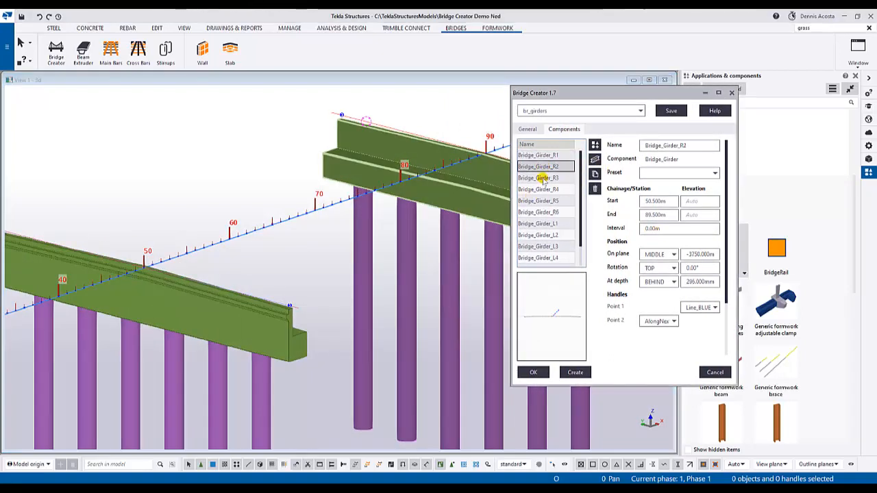
{"action": "left_click", "coordinate": [543, 156]}
{"action": "left_click", "coordinate": [539, 167]}
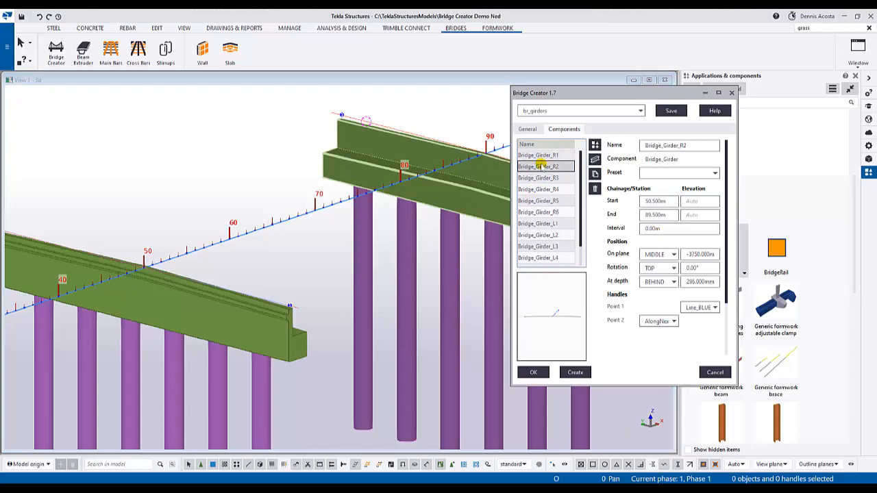
{"action": "left_click", "coordinate": [537, 178]}
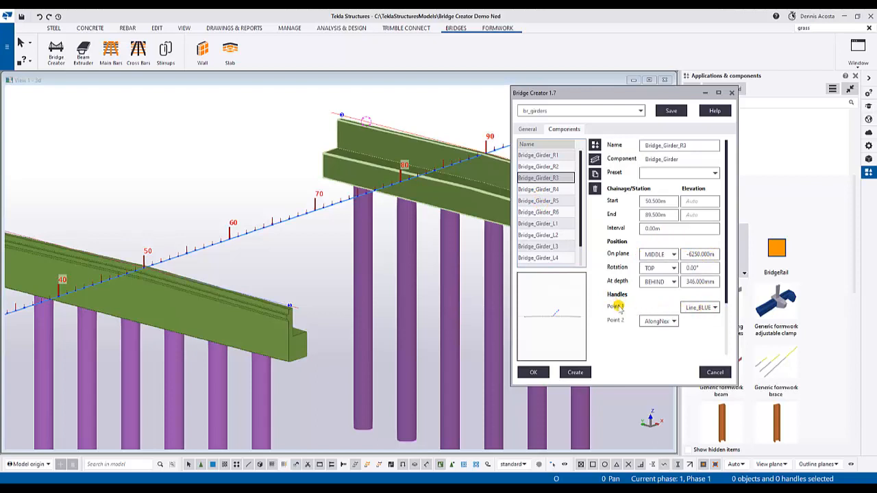
{"action": "left_click", "coordinate": [715, 309]}
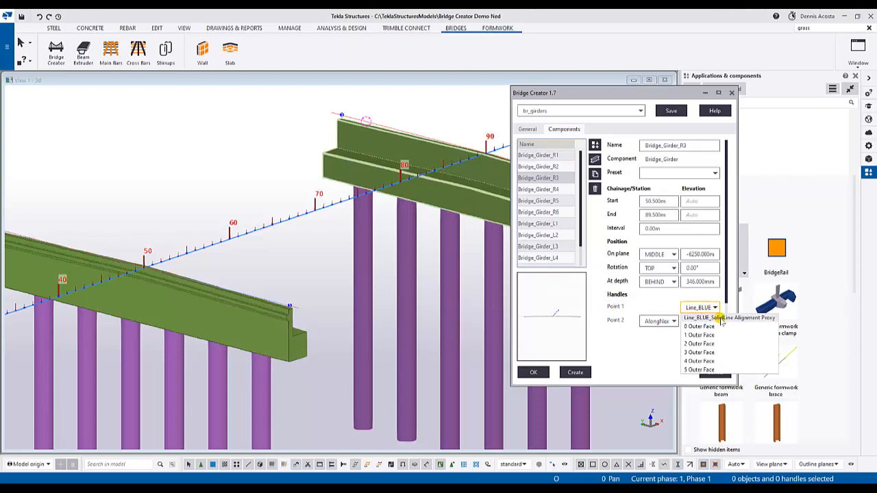
{"action": "left_click", "coordinate": [690, 298]}
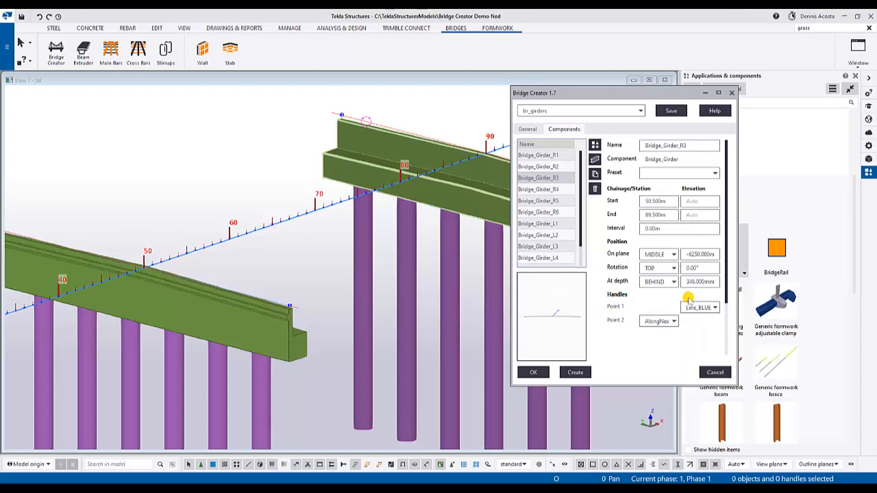
- Create the girders between the back walls from the br_girders settings, accepting the geometry change to the existing bridgeslab1 shape
{"action": "scroll", "coordinate": [419, 225], "scroll_direction": "down", "scroll_amount": 3}
{"action": "scroll", "coordinate": [352, 229], "scroll_direction": "up", "scroll_amount": 5}
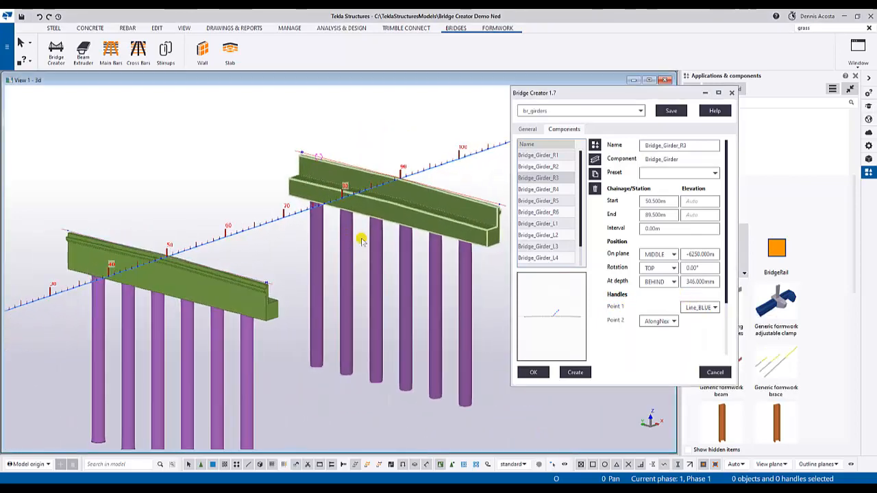
{"action": "left_click", "coordinate": [582, 374]}
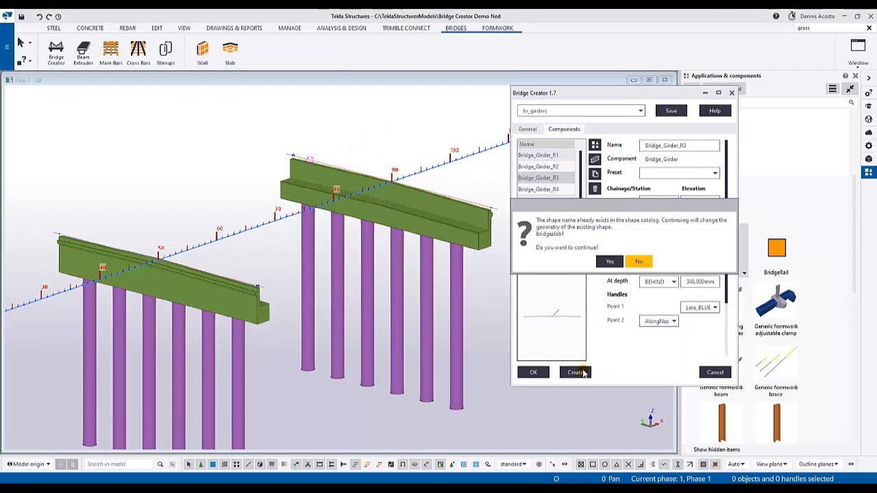
{"action": "left_click", "coordinate": [610, 263]}
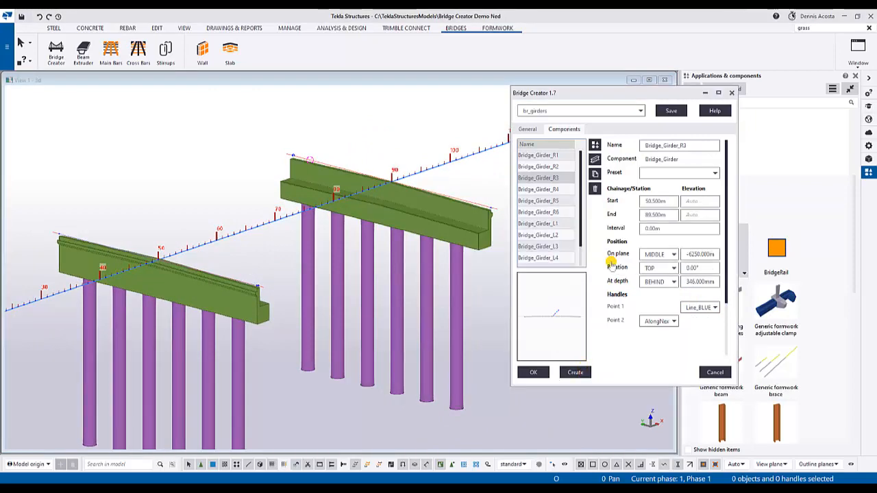
- Examine the row of girders spanning between the two back walls and how their ends sit on the walls
{"action": "scroll", "coordinate": [335, 265], "scroll_direction": "up", "scroll_amount": 5}
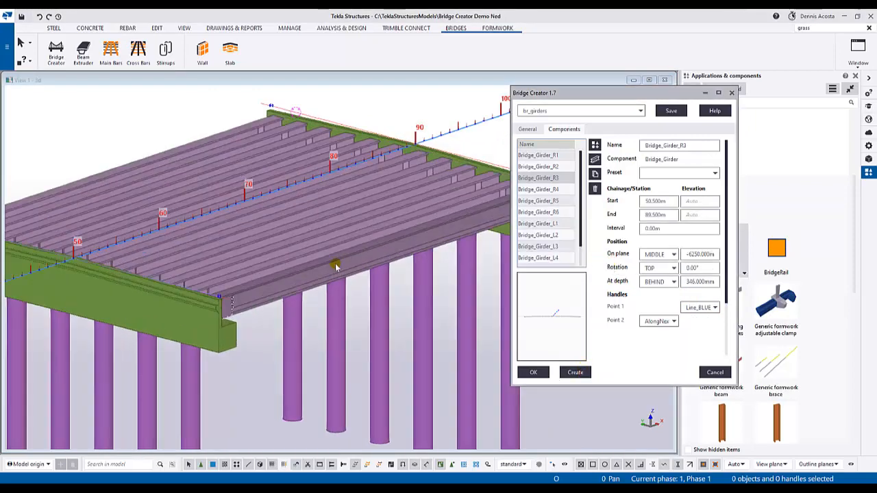
{"action": "scroll", "coordinate": [284, 282], "scroll_direction": "down", "scroll_amount": 2}
{"action": "middle_click_drag", "start_coordinate": [332, 276], "coordinate": [317, 303], "text": "ctrl"}
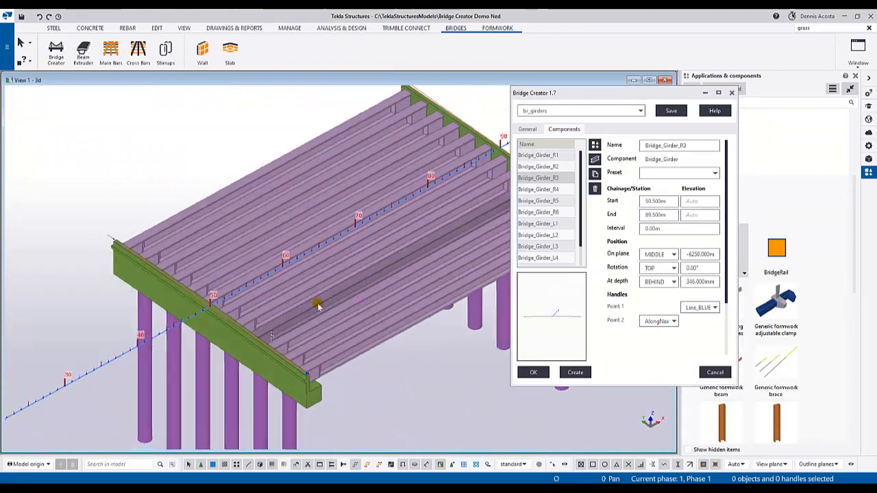
{"action": "scroll", "coordinate": [259, 300], "scroll_direction": "up", "scroll_amount": 3}
{"action": "middle_click_drag", "start_coordinate": [258, 300], "coordinate": [374, 262], "text": "ctrl"}
{"action": "scroll", "coordinate": [307, 283], "scroll_direction": "up", "scroll_amount": 3}
{"action": "scroll", "coordinate": [376, 312], "scroll_direction": "down", "scroll_amount": 5}
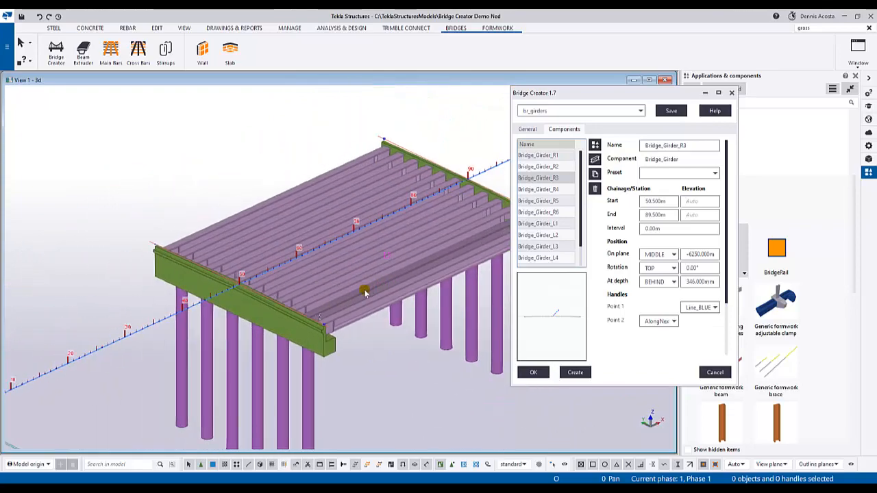
{"action": "middle_click_drag", "start_coordinate": [426, 310], "coordinate": [347, 267]}
{"action": "scroll", "coordinate": [348, 267], "scroll_direction": "up", "scroll_amount": 4}
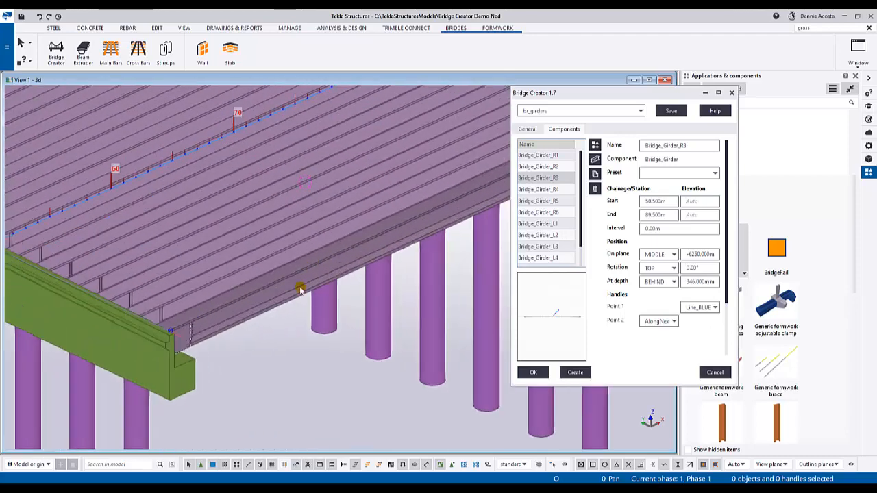
{"action": "scroll", "coordinate": [295, 293], "scroll_direction": "down", "scroll_amount": 3}
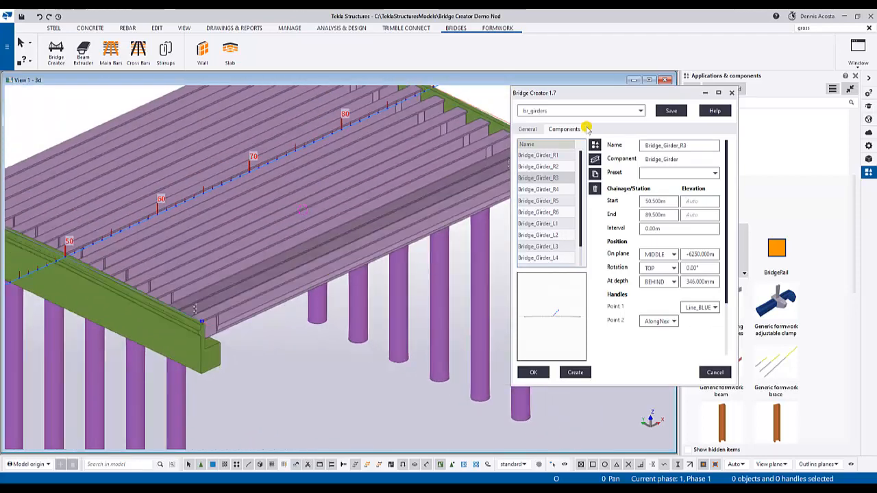
- Move the Bridge Creator dialog out of the way and bring the BackWallPile component dialog beside the girders
{"action": "left_click", "coordinate": [614, 92]}
{"action": "left_click_drag", "start_coordinate": [615, 93], "coordinate": [629, 122]}
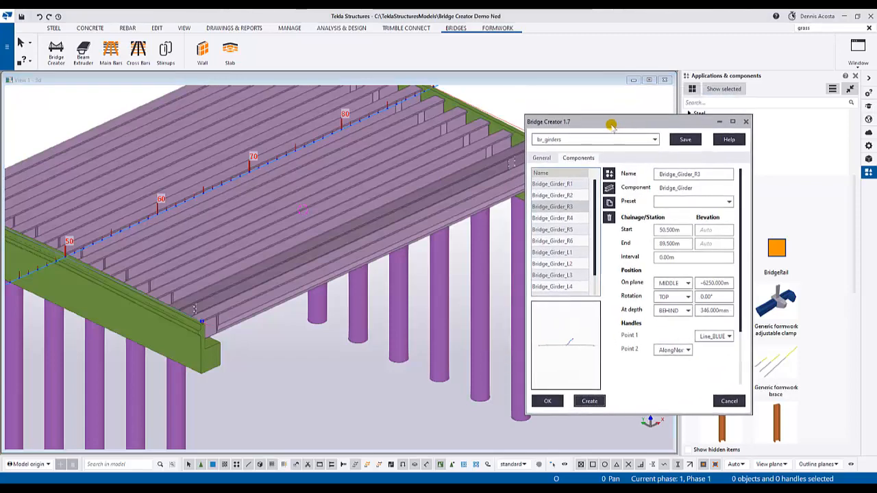
{"action": "left_click_drag", "start_coordinate": [609, 124], "coordinate": [876, 88]}
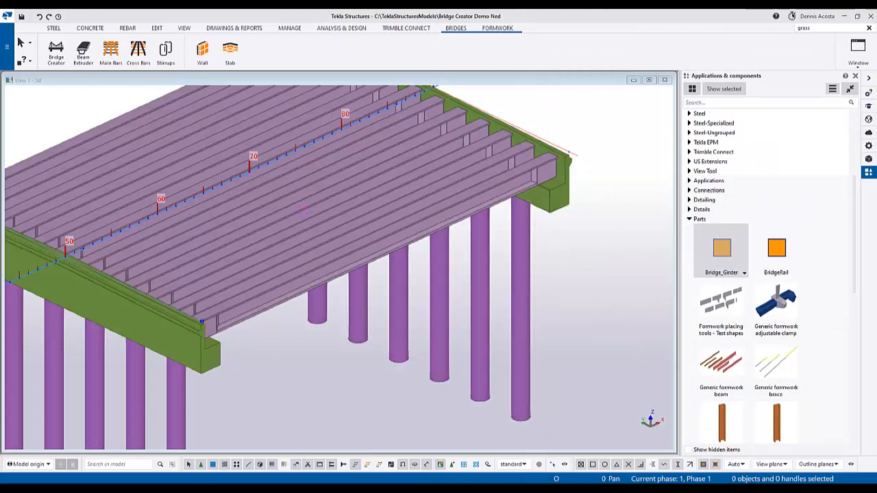
{"action": "left_click_drag", "start_coordinate": [876, 246], "coordinate": [717, 133]}
{"action": "scroll", "coordinate": [386, 270], "scroll_direction": "down", "scroll_amount": 2}
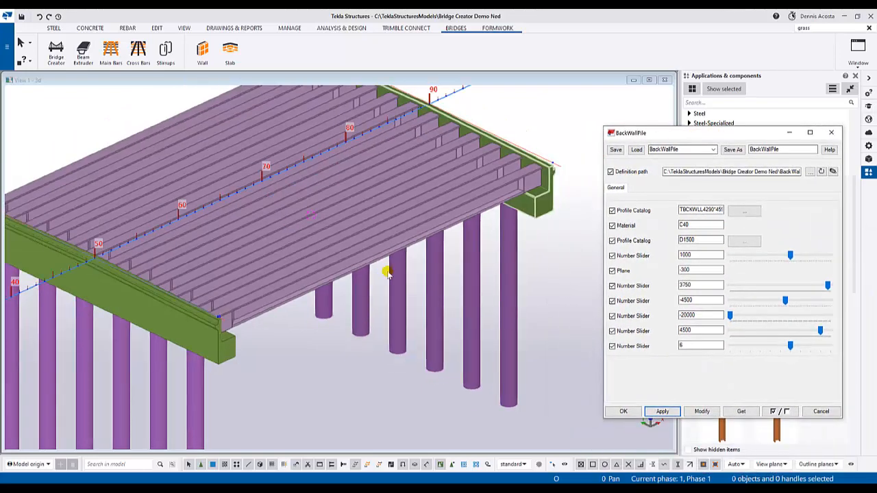
- Select the outermost girder as an assembly, create a separate 3D view of it and enlarge that view around the girder
{"action": "left_click", "coordinate": [463, 463]}
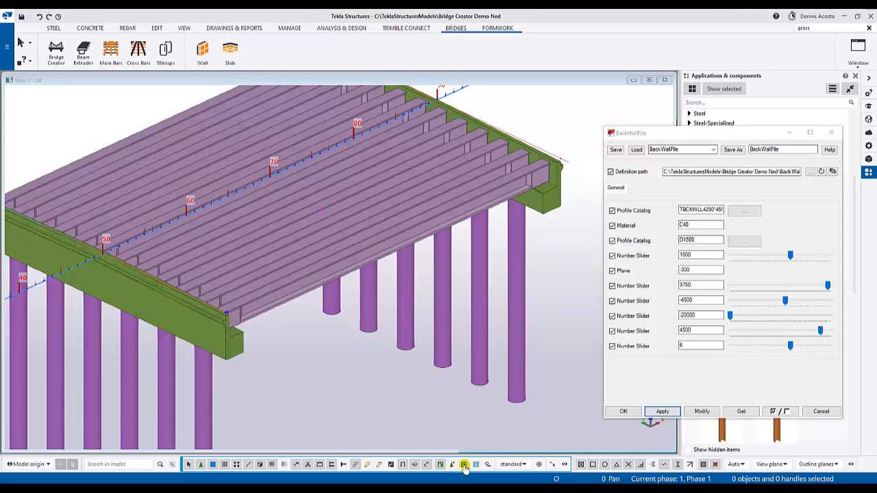
{"action": "left_click", "coordinate": [306, 290]}
{"action": "right_click", "coordinate": [306, 290]}
{"action": "mouse_move", "coordinate": [359, 209]}
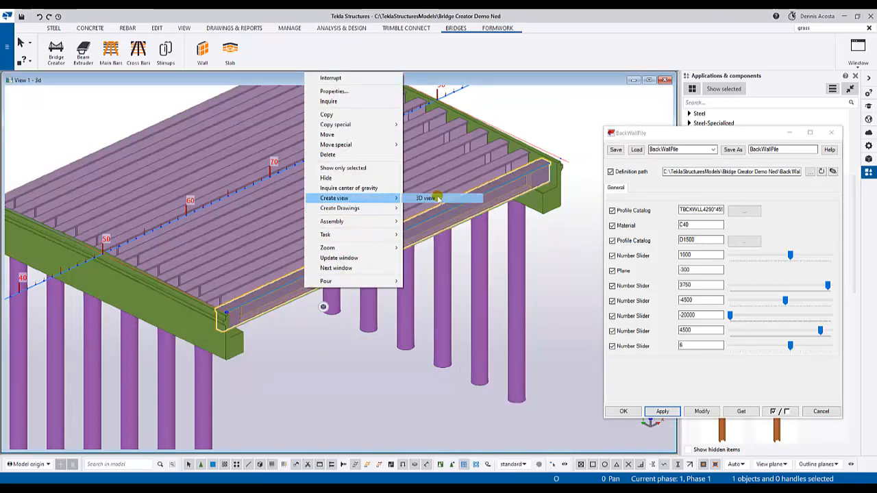
{"action": "left_click", "coordinate": [438, 198]}
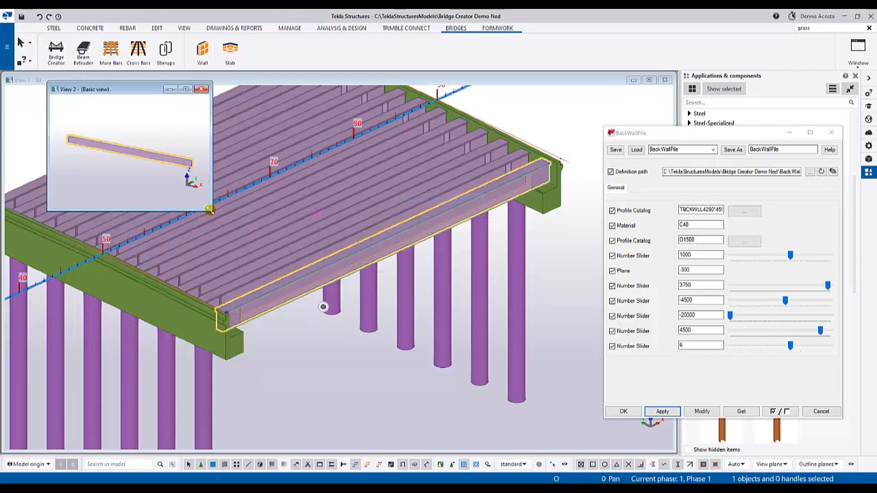
{"action": "left_click_drag", "start_coordinate": [209, 209], "coordinate": [659, 439]}
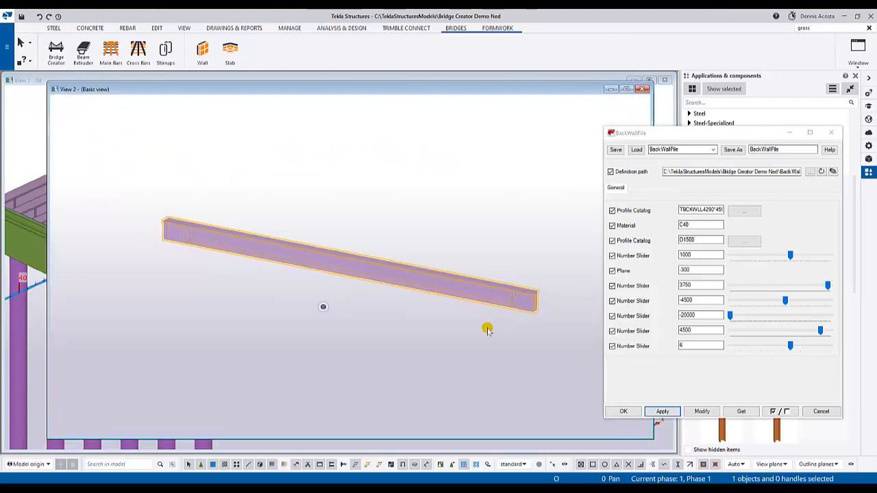
{"action": "middle_click_drag", "start_coordinate": [421, 287], "coordinate": [186, 278], "text": "ctrl"}
{"action": "scroll", "coordinate": [205, 276], "scroll_direction": "up", "scroll_amount": 5}
{"action": "scroll", "coordinate": [280, 278], "scroll_direction": "up", "scroll_amount": 3}
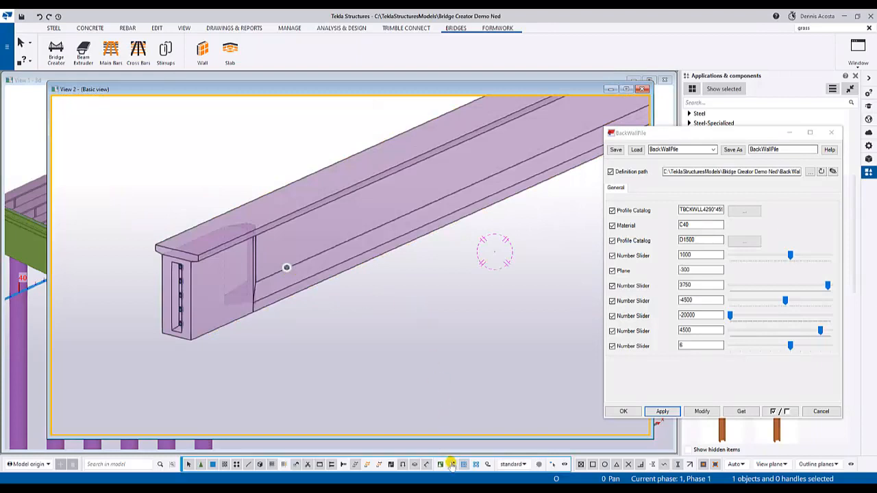
{"action": "scroll", "coordinate": [309, 364], "scroll_direction": "down", "scroll_amount": 4}
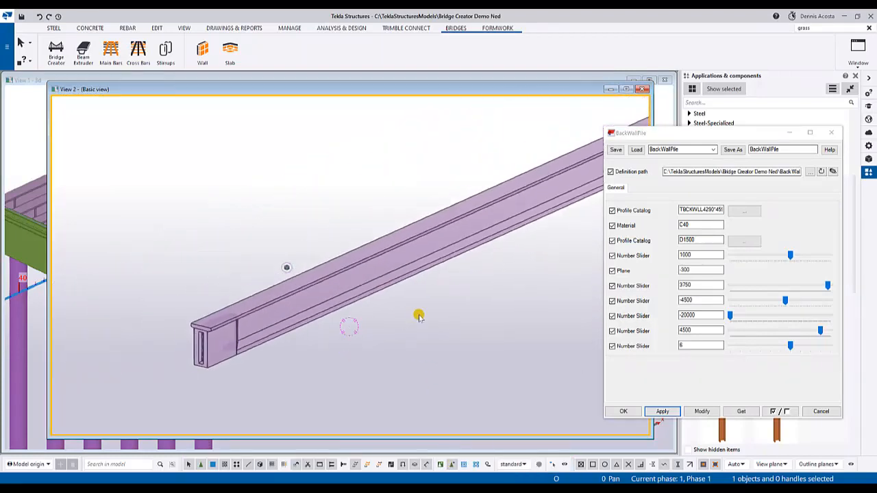
{"action": "scroll", "coordinate": [349, 262], "scroll_direction": "up", "scroll_amount": 6}
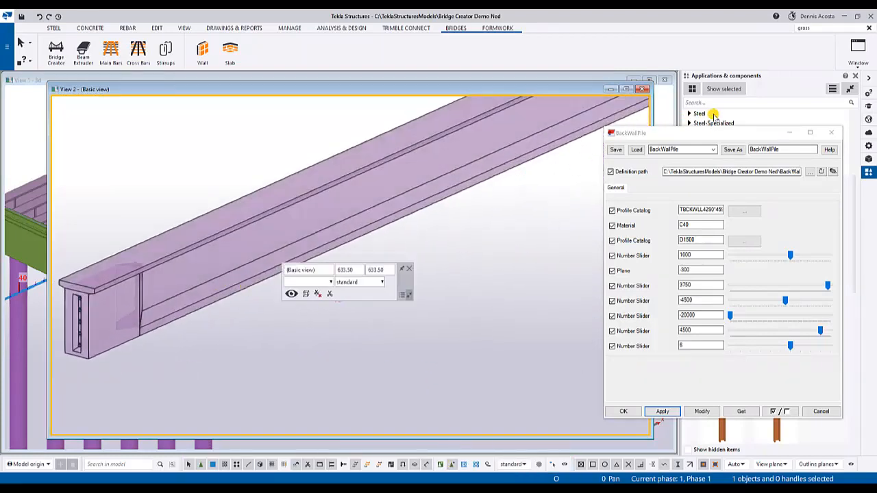
- Load the GirderPT preset into the component settings and apply it
{"action": "left_click", "coordinate": [710, 151]}
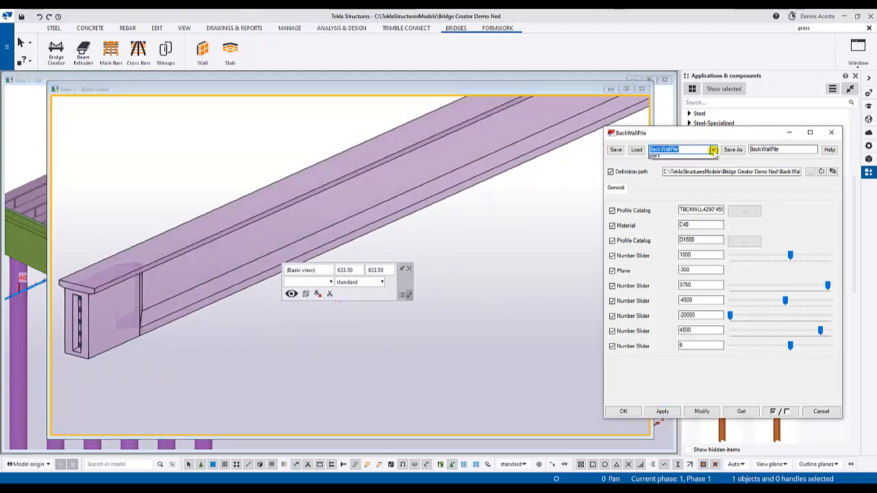
{"action": "left_click", "coordinate": [711, 151]}
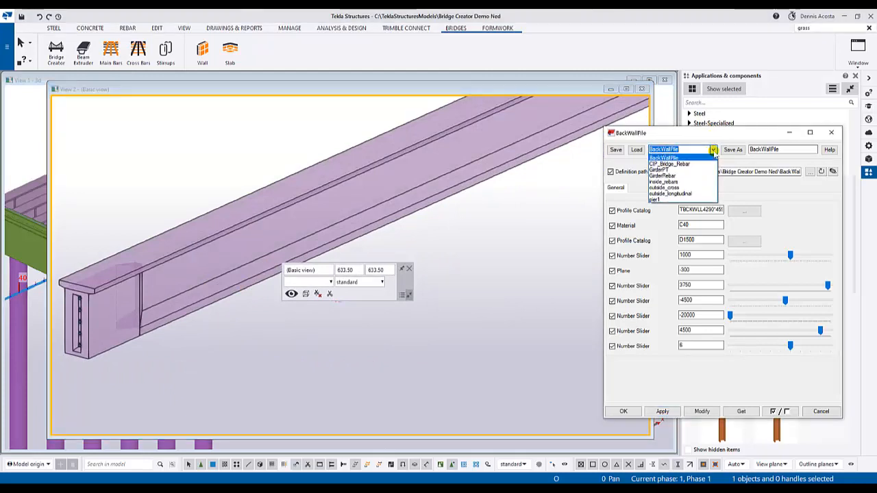
{"action": "left_click", "coordinate": [659, 170]}
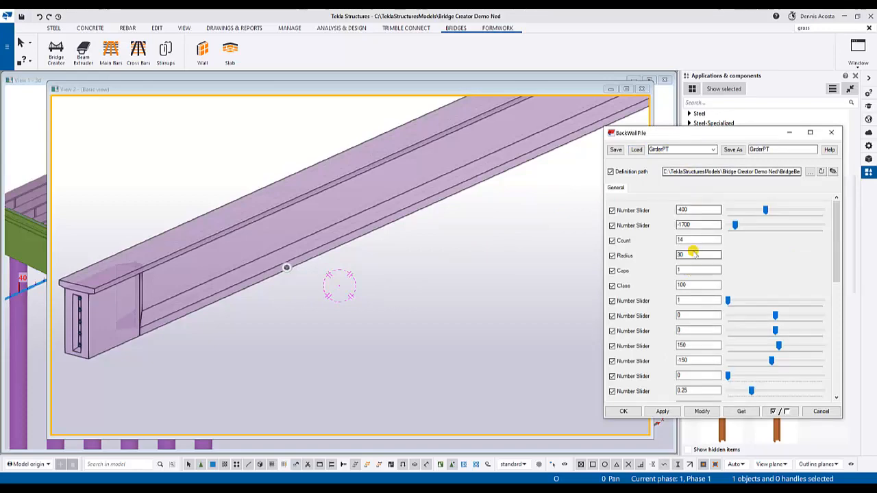
{"action": "left_click", "coordinate": [663, 411]}
- Search the component catalogue for "gra", apply the Grasshopper Component to the isolated girder and end the command
{"action": "left_click_drag", "start_coordinate": [712, 133], "coordinate": [526, 164]}
{"action": "left_click", "coordinate": [709, 103]}
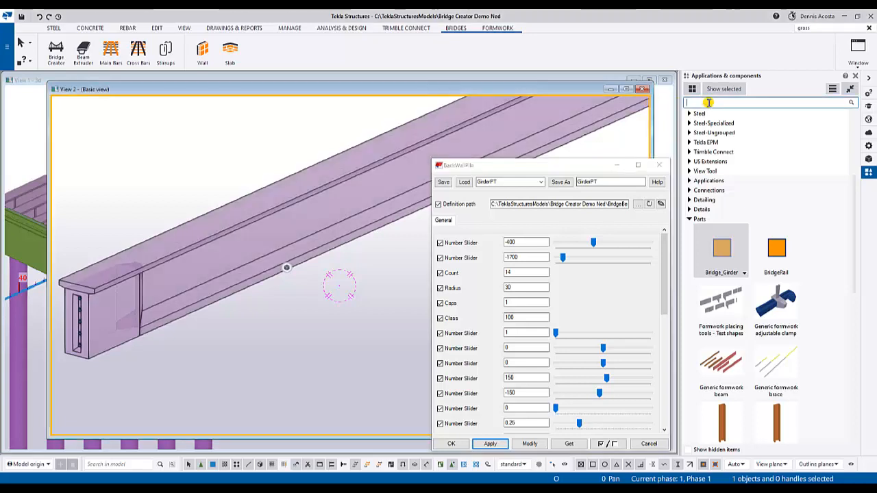
{"action": "type", "text": "gra"}
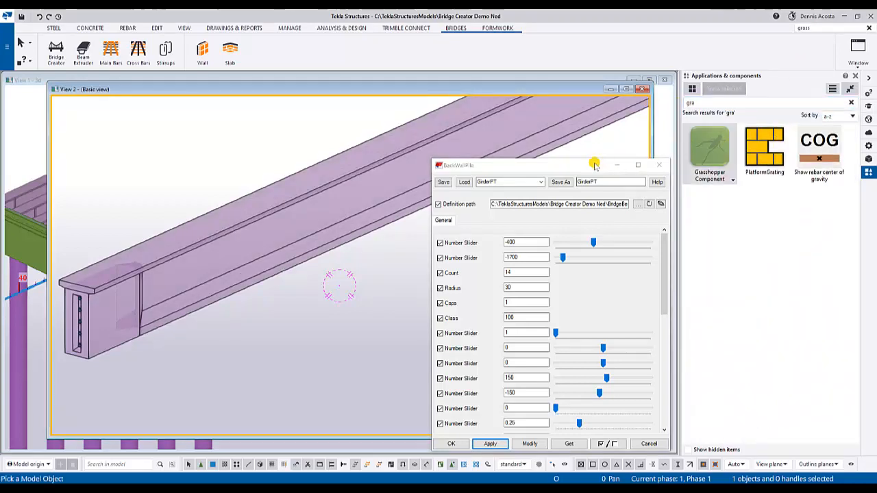
{"action": "left_click_drag", "start_coordinate": [592, 169], "coordinate": [730, 126]}
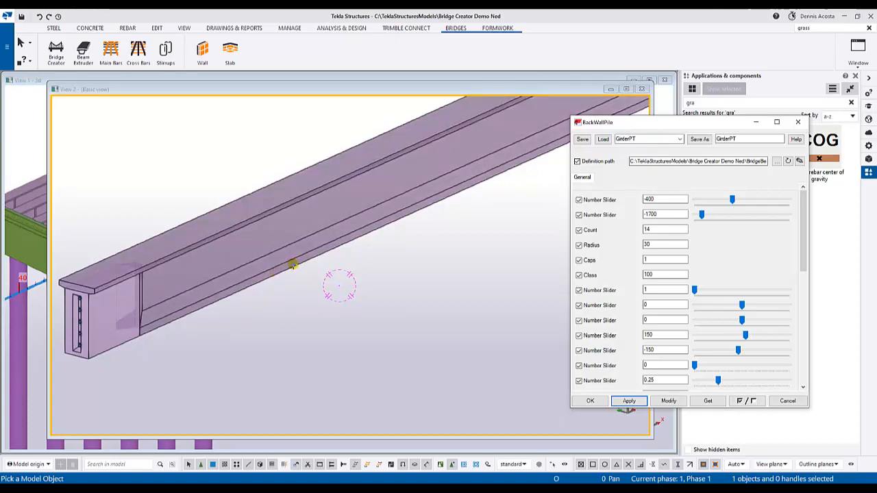
{"action": "middle_click_drag", "start_coordinate": [313, 270], "coordinate": [396, 249], "text": "ctrl"}
{"action": "right_click", "coordinate": [408, 227]}
{"action": "left_click", "coordinate": [420, 234]}
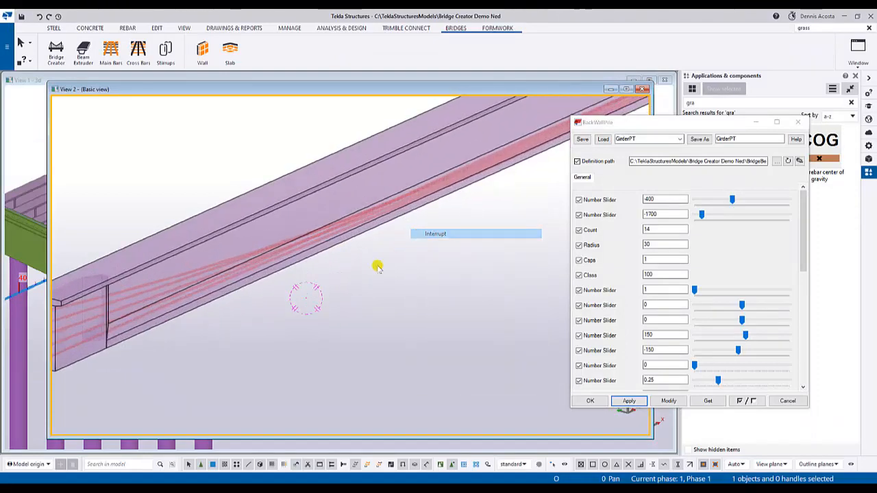
- Examine the post-tensioning tendons inside the girder and their anchors at the end recess
{"action": "scroll", "coordinate": [363, 267], "scroll_direction": "down", "scroll_amount": 4}
{"action": "scroll", "coordinate": [354, 262], "scroll_direction": "up", "scroll_amount": 4}
{"action": "middle_click_drag", "start_coordinate": [227, 302], "coordinate": [188, 227]}
{"action": "scroll", "coordinate": [157, 185], "scroll_direction": "up", "scroll_amount": 2}
{"action": "scroll", "coordinate": [156, 184], "scroll_direction": "up", "scroll_amount": 3}
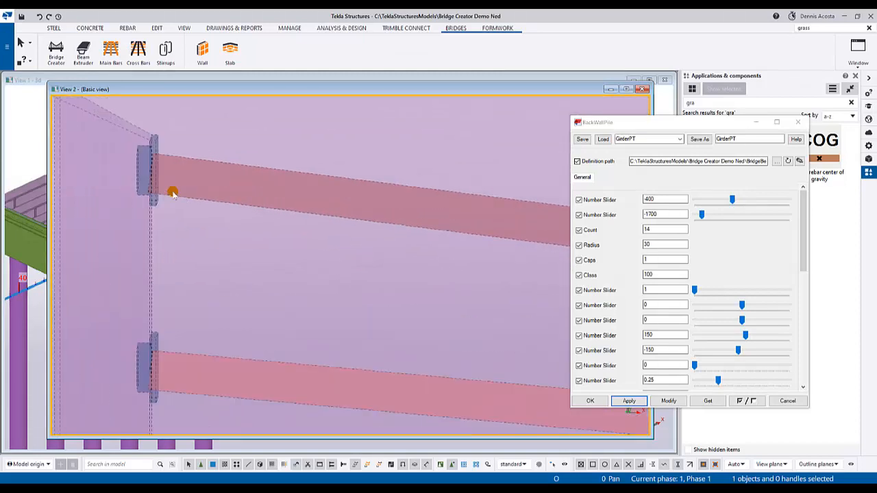
{"action": "scroll", "coordinate": [178, 191], "scroll_direction": "down", "scroll_amount": 2}
{"action": "middle_click_drag", "start_coordinate": [215, 247], "coordinate": [427, 212], "text": "ctrl"}
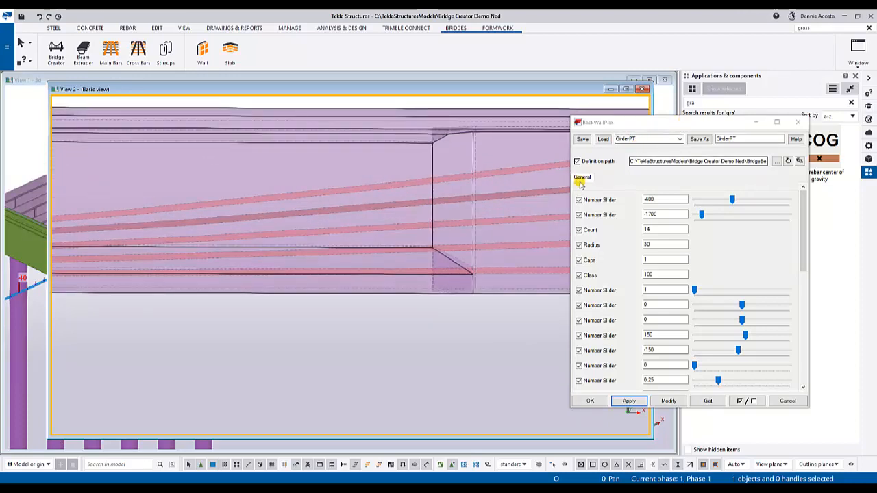
- Examine the tendon profile along the girder's length from the side and in plan
{"action": "scroll", "coordinate": [513, 224], "scroll_direction": "down", "scroll_amount": 5}
{"action": "scroll", "coordinate": [423, 229], "scroll_direction": "up", "scroll_amount": 5}
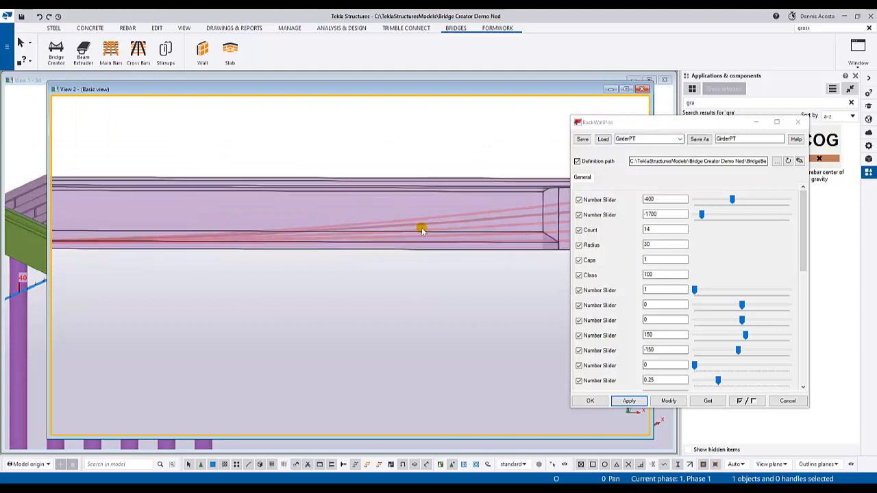
{"action": "scroll", "coordinate": [470, 225], "scroll_direction": "down", "scroll_amount": 2}
{"action": "scroll", "coordinate": [470, 224], "scroll_direction": "up", "scroll_amount": 2}
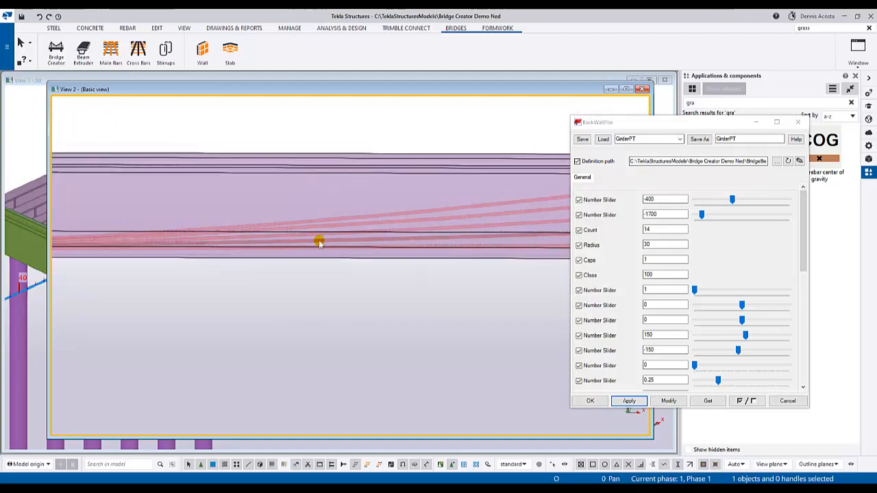
{"action": "middle_click_drag", "start_coordinate": [320, 244], "coordinate": [500, 219]}
{"action": "scroll", "coordinate": [500, 218], "scroll_direction": "down", "scroll_amount": 4}
{"action": "middle_click_drag", "start_coordinate": [351, 228], "coordinate": [413, 203], "text": "ctrl"}
{"action": "scroll", "coordinate": [390, 256], "scroll_direction": "up", "scroll_amount": 5}
{"action": "scroll", "coordinate": [381, 320], "scroll_direction": "up", "scroll_amount": 4}
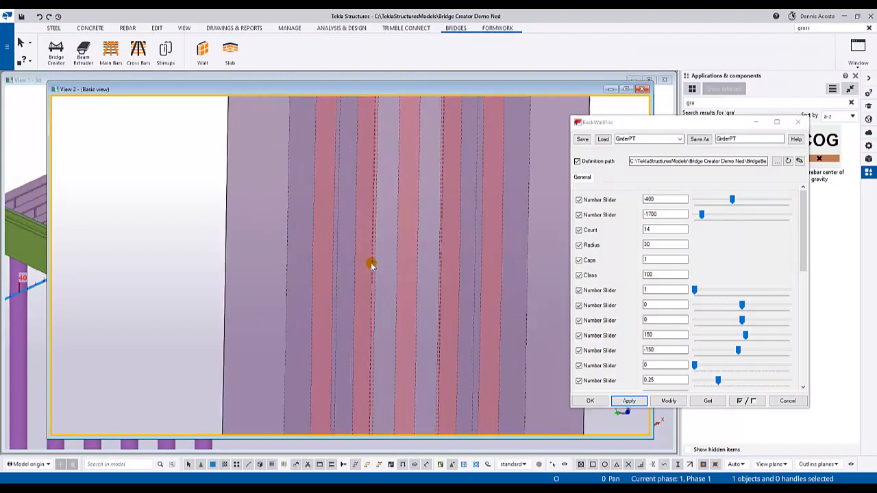
{"action": "scroll", "coordinate": [411, 253], "scroll_direction": "down", "scroll_amount": 3}
{"action": "scroll", "coordinate": [405, 253], "scroll_direction": "down", "scroll_amount": 6}
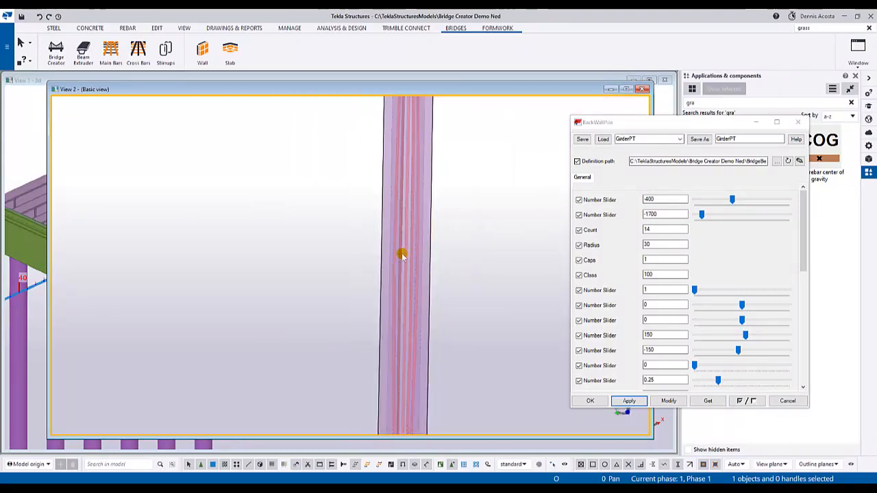
{"action": "middle_click_drag", "start_coordinate": [403, 252], "coordinate": [409, 147], "text": "ctrl"}
{"action": "scroll", "coordinate": [328, 253], "scroll_direction": "up", "scroll_amount": 10}
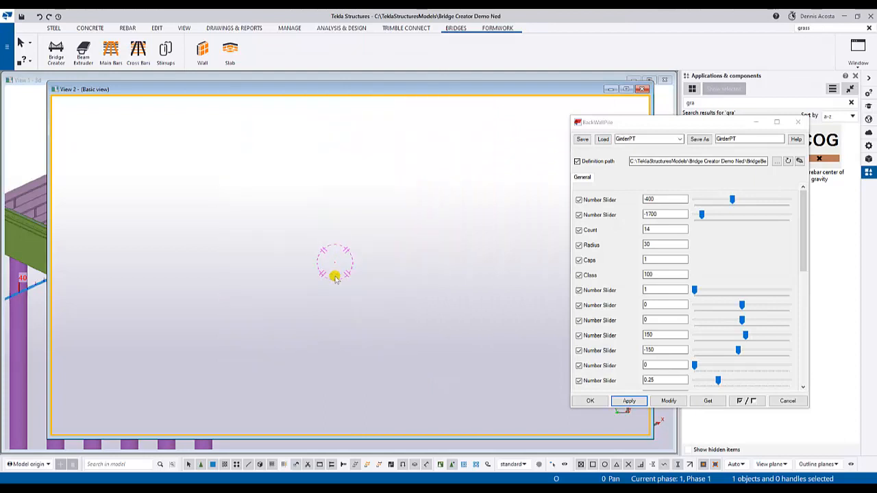
{"action": "scroll", "coordinate": [336, 277], "scroll_direction": "down", "scroll_amount": 2}
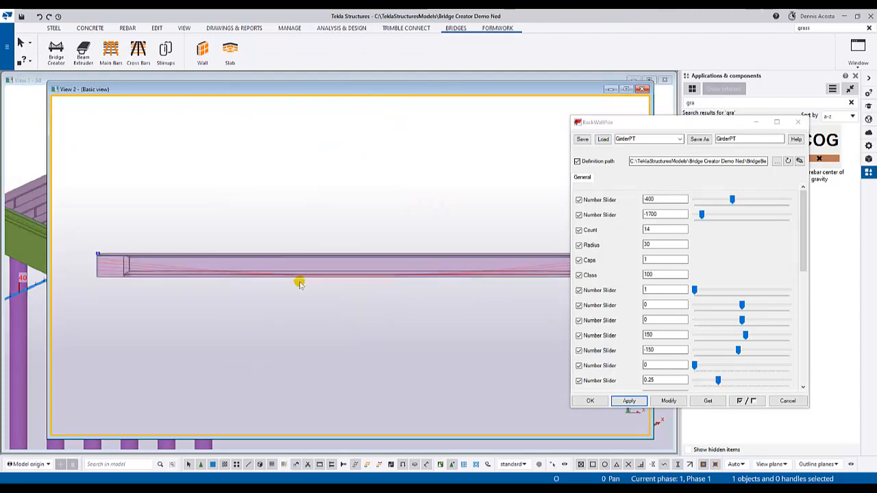
- Examine the tendon anchors in the girder's end recess and how the tendons fan out behind them
{"action": "middle_click_drag", "start_coordinate": [299, 280], "coordinate": [413, 288], "text": "ctrl"}
{"action": "scroll", "coordinate": [226, 308], "scroll_direction": "up", "scroll_amount": 4}
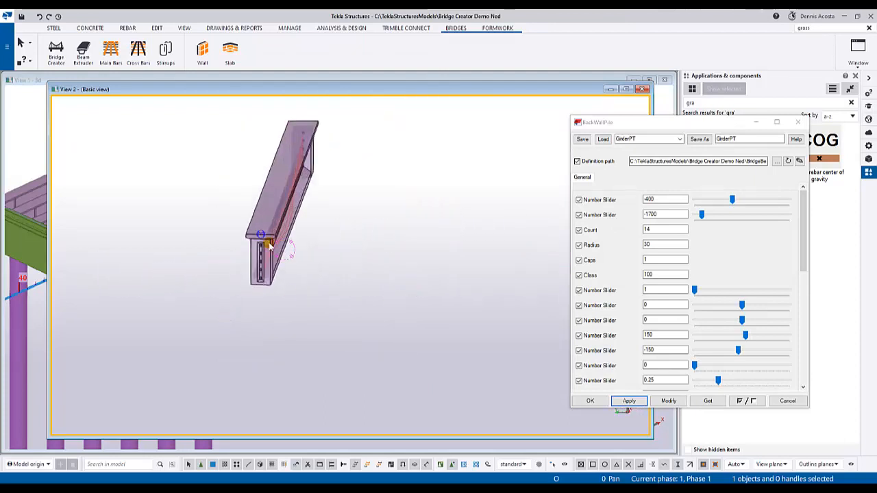
{"action": "scroll", "coordinate": [267, 244], "scroll_direction": "up", "scroll_amount": 3}
{"action": "middle_click_drag", "start_coordinate": [284, 256], "coordinate": [310, 325]}
{"action": "scroll", "coordinate": [317, 336], "scroll_direction": "up", "scroll_amount": 3}
{"action": "scroll", "coordinate": [315, 336], "scroll_direction": "up", "scroll_amount": 2}
{"action": "middle_click_drag", "start_coordinate": [319, 267], "coordinate": [408, 352]}
{"action": "scroll", "coordinate": [409, 346], "scroll_direction": "down", "scroll_amount": 2}
{"action": "scroll", "coordinate": [409, 224], "scroll_direction": "up", "scroll_amount": 3}
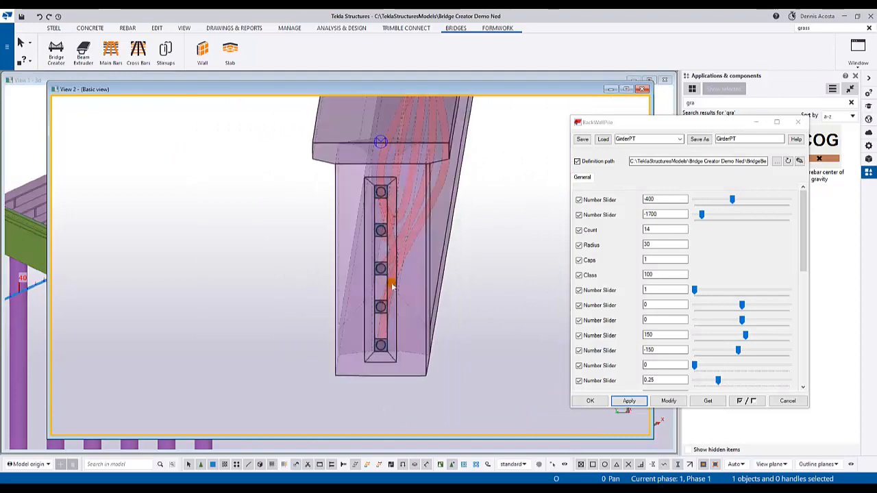
{"action": "middle_click_drag", "start_coordinate": [396, 270], "coordinate": [343, 370]}
{"action": "middle_click_drag", "start_coordinate": [370, 280], "coordinate": [372, 258], "text": "ctrl"}
- Inspect the tendons along the full girder from its side and in an overall view of both ends
{"action": "scroll", "coordinate": [371, 303], "scroll_direction": "down", "scroll_amount": 2}
{"action": "scroll", "coordinate": [372, 303], "scroll_direction": "down", "scroll_amount": 4}
{"action": "middle_click_drag", "start_coordinate": [374, 302], "coordinate": [352, 271], "text": "ctrl"}
{"action": "middle_click_drag", "start_coordinate": [457, 291], "coordinate": [239, 275]}
{"action": "scroll", "coordinate": [239, 275], "scroll_direction": "down", "scroll_amount": 2}
{"action": "scroll", "coordinate": [333, 294], "scroll_direction": "up", "scroll_amount": 2}
{"action": "middle_click_drag", "start_coordinate": [309, 278], "coordinate": [325, 299], "text": "ctrl"}
{"action": "scroll", "coordinate": [323, 299], "scroll_direction": "down", "scroll_amount": 2}
{"action": "scroll", "coordinate": [325, 298], "scroll_direction": "down", "scroll_amount": 2}
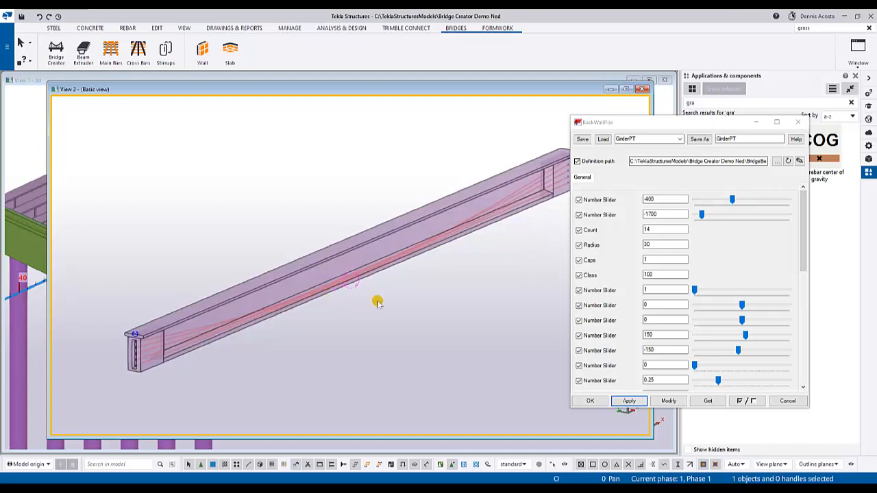
{"action": "scroll", "coordinate": [376, 299], "scroll_direction": "up", "scroll_amount": 2}
{"action": "scroll", "coordinate": [384, 302], "scroll_direction": "down", "scroll_amount": 3}
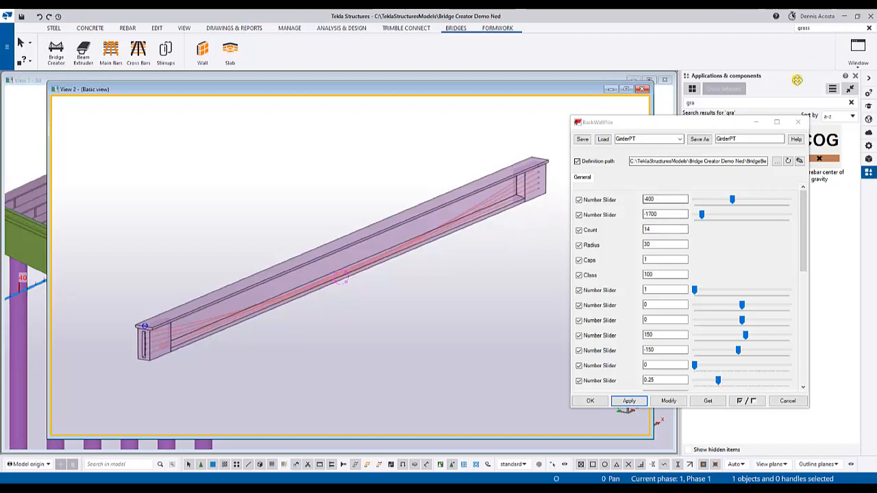
- Load the GirderRebar preset into the Grasshopper component settings and apply it
{"action": "left_click", "coordinate": [678, 139]}
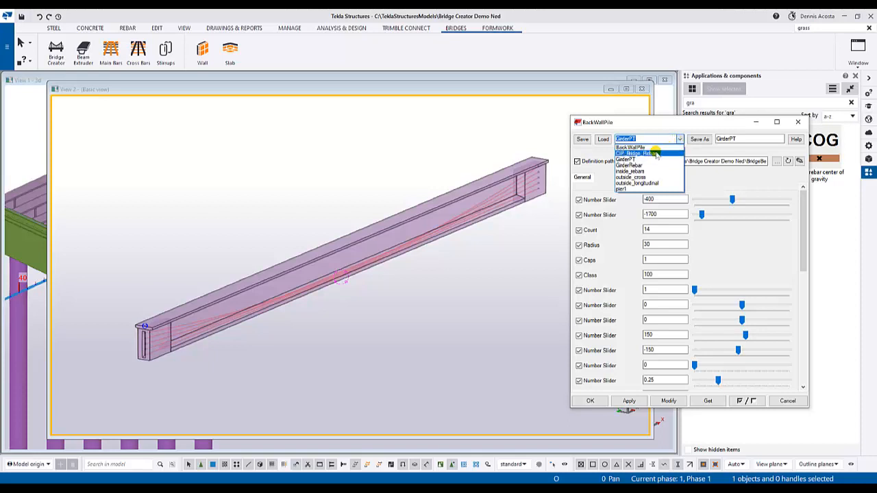
{"action": "left_click", "coordinate": [629, 165]}
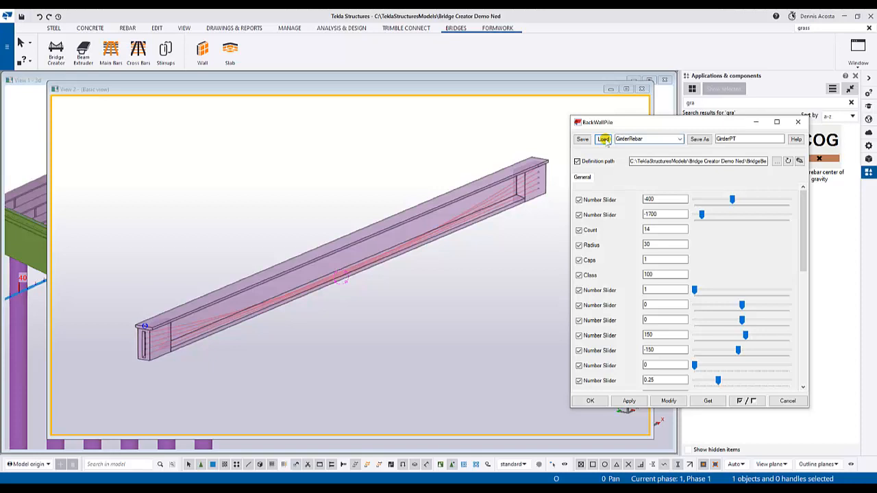
{"action": "left_click", "coordinate": [603, 139]}
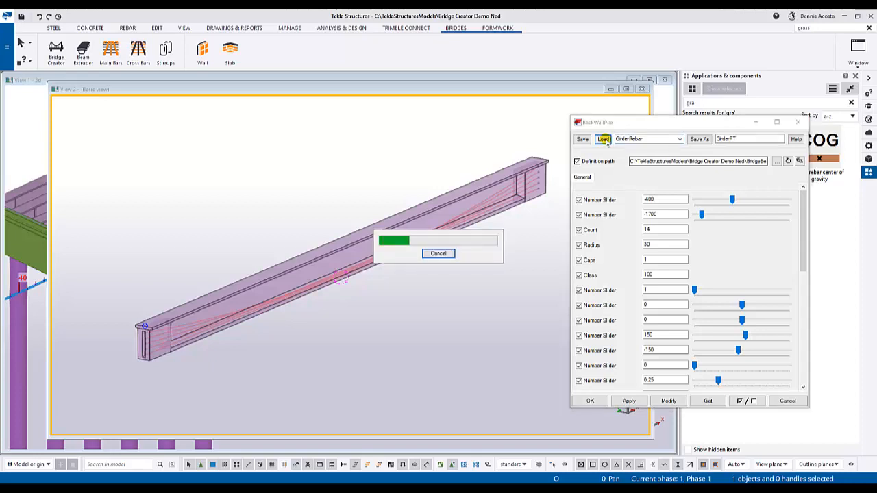
{"action": "left_click", "coordinate": [442, 253]}
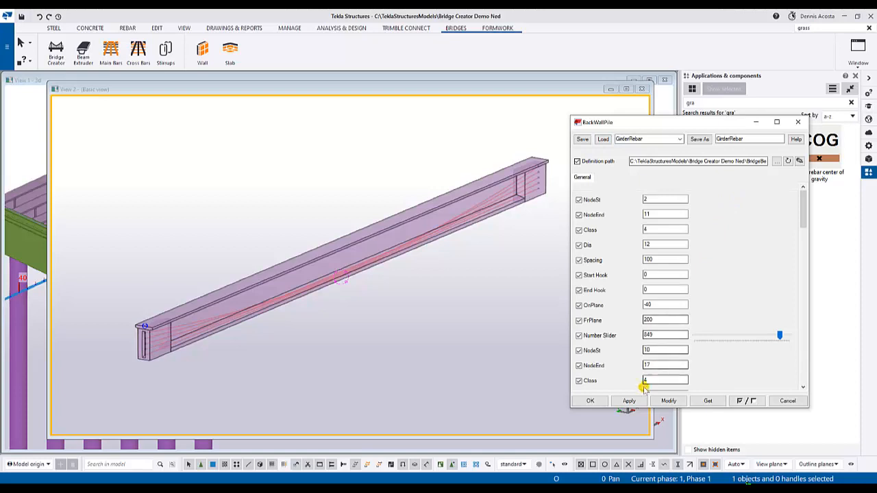
{"action": "left_click", "coordinate": [628, 400]}
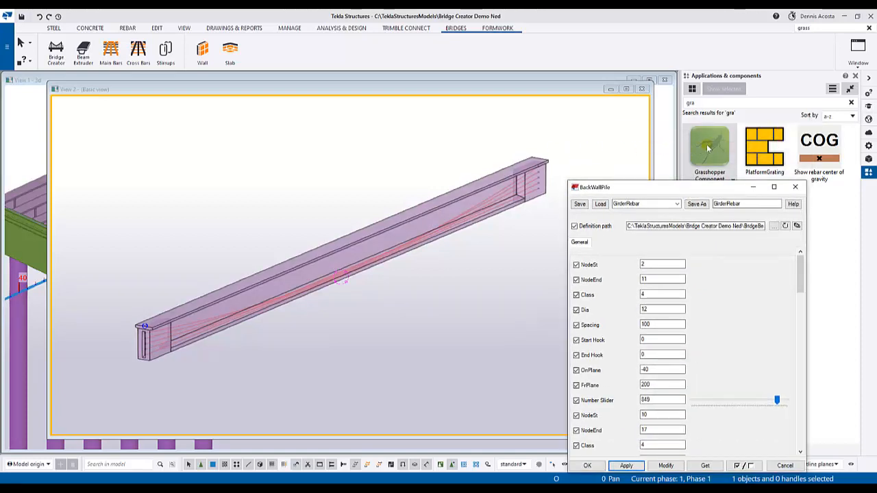
- Apply the Grasshopper Component with the GirderRebar settings to the isolated girder
{"action": "left_click", "coordinate": [710, 148]}
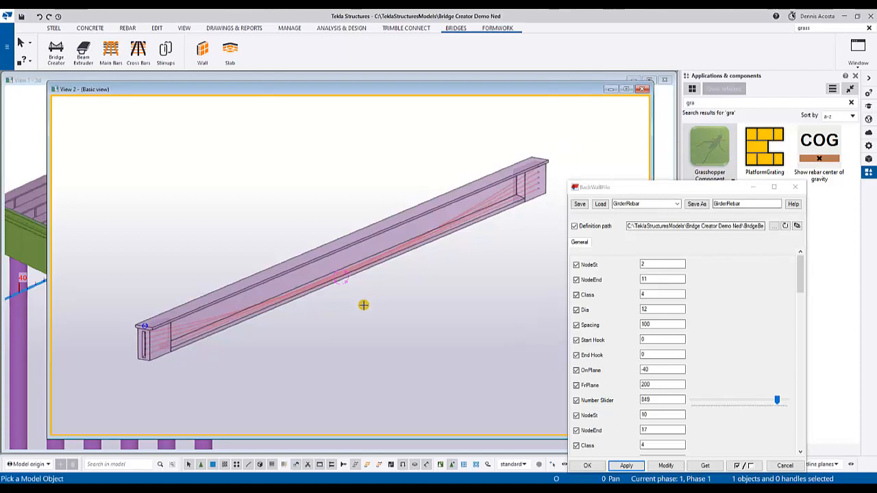
{"action": "scroll", "coordinate": [363, 305], "scroll_direction": "up", "scroll_amount": 2}
{"action": "scroll", "coordinate": [256, 303], "scroll_direction": "up", "scroll_amount": 5}
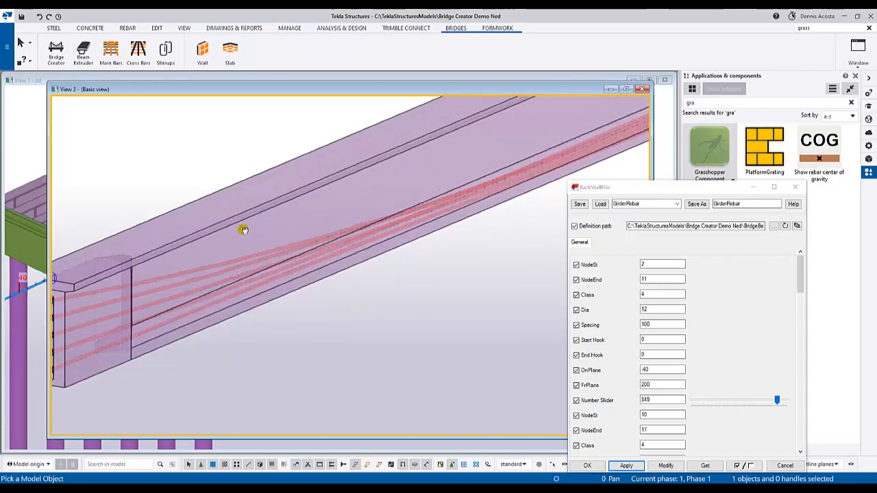
{"action": "middle_click_drag", "start_coordinate": [243, 229], "coordinate": [333, 221]}
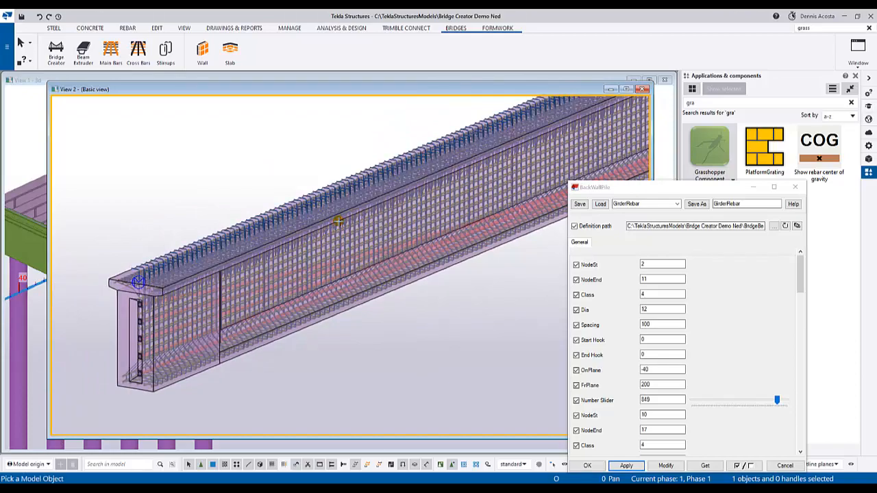
- Examine the girder's reinforcement, including the projecting top stirrups and the bars around the end recess
{"action": "scroll", "coordinate": [244, 183], "scroll_direction": "up", "scroll_amount": 5}
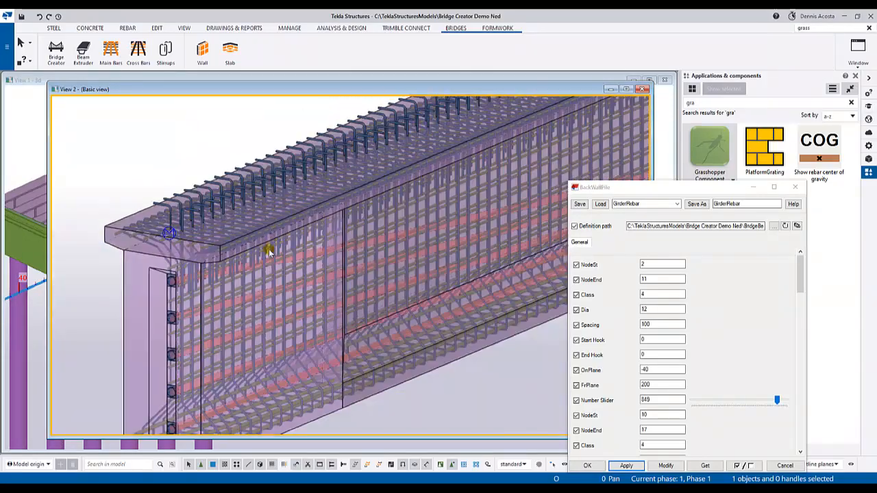
{"action": "middle_click_drag", "start_coordinate": [269, 252], "coordinate": [320, 223], "text": "ctrl"}
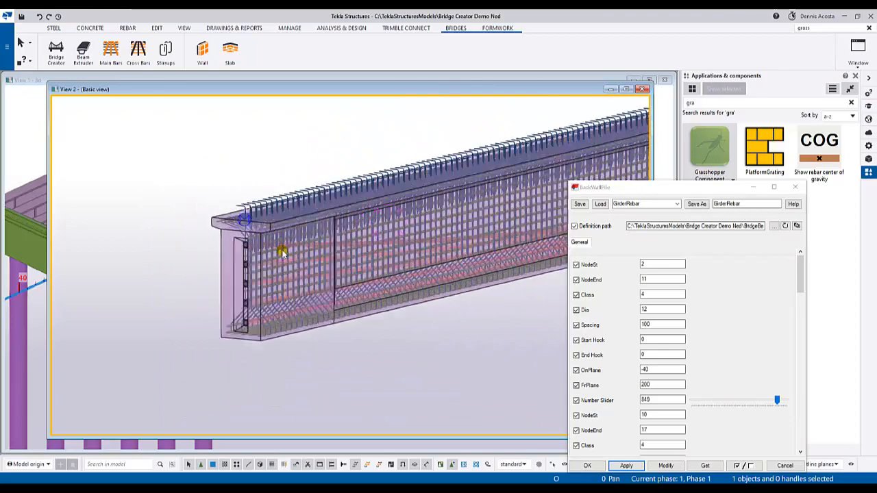
{"action": "middle_click_drag", "start_coordinate": [367, 249], "coordinate": [348, 223], "text": "ctrl"}
{"action": "scroll", "coordinate": [378, 219], "scroll_direction": "down", "scroll_amount": 2}
{"action": "scroll", "coordinate": [254, 276], "scroll_direction": "up", "scroll_amount": 3}
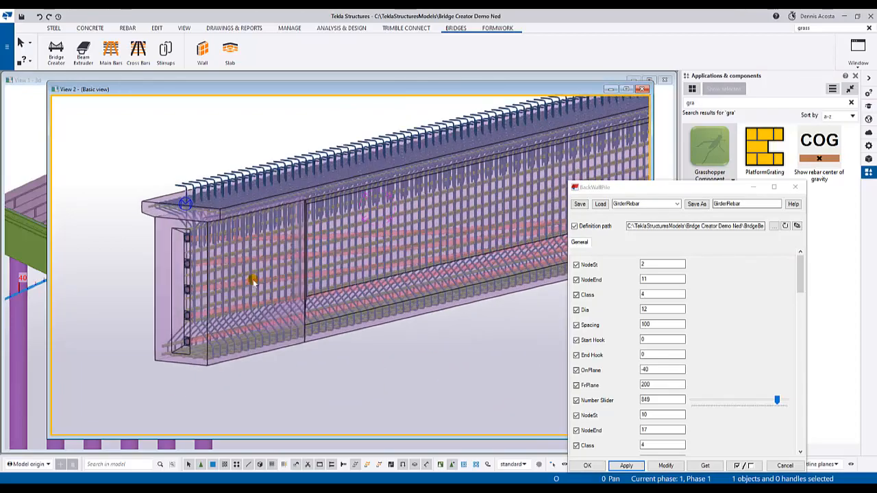
{"action": "middle_click_drag", "start_coordinate": [262, 274], "coordinate": [280, 365]}
{"action": "scroll", "coordinate": [302, 269], "scroll_direction": "up", "scroll_amount": 3}
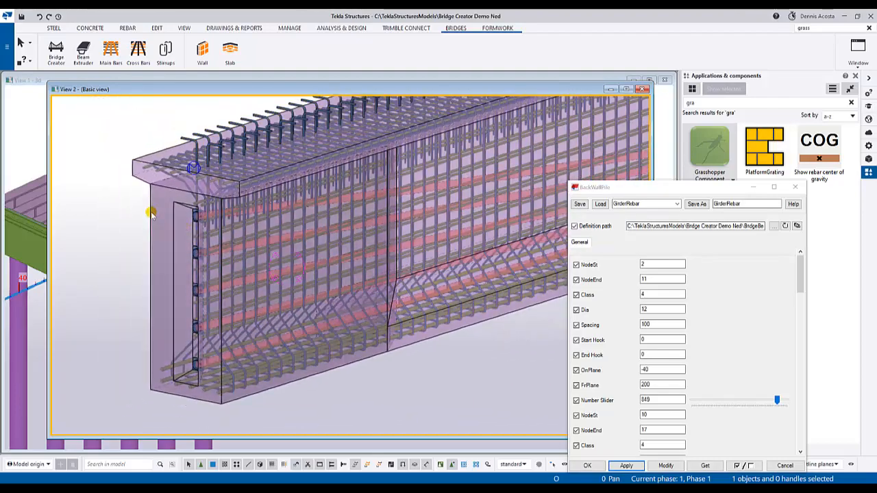
{"action": "scroll", "coordinate": [255, 258], "scroll_direction": "down", "scroll_amount": 3}
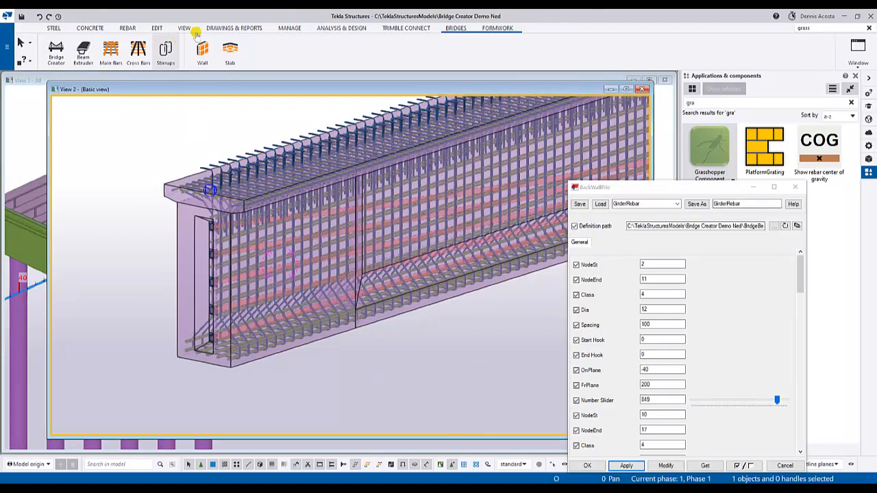
- Add a crossing rebar set to the girder's end block, starting from its lower side edge and shaping the legs around the section
{"action": "left_click", "coordinate": [127, 28]}
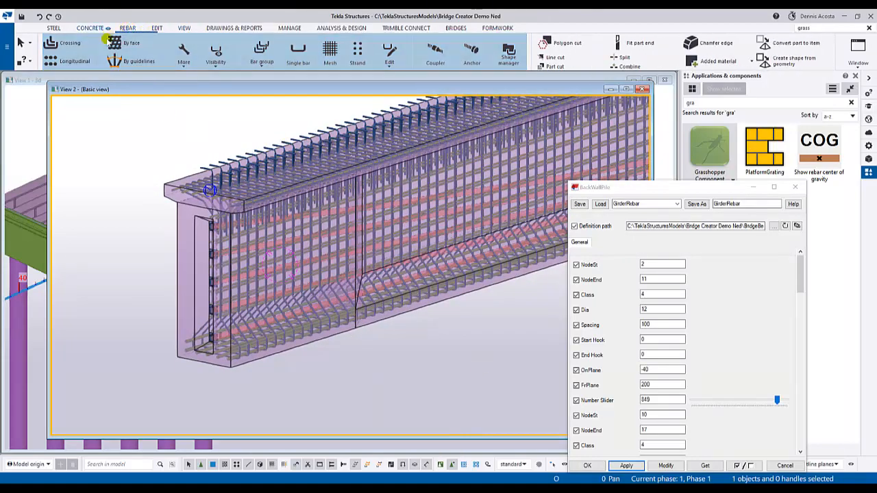
{"action": "left_click", "coordinate": [263, 357]}
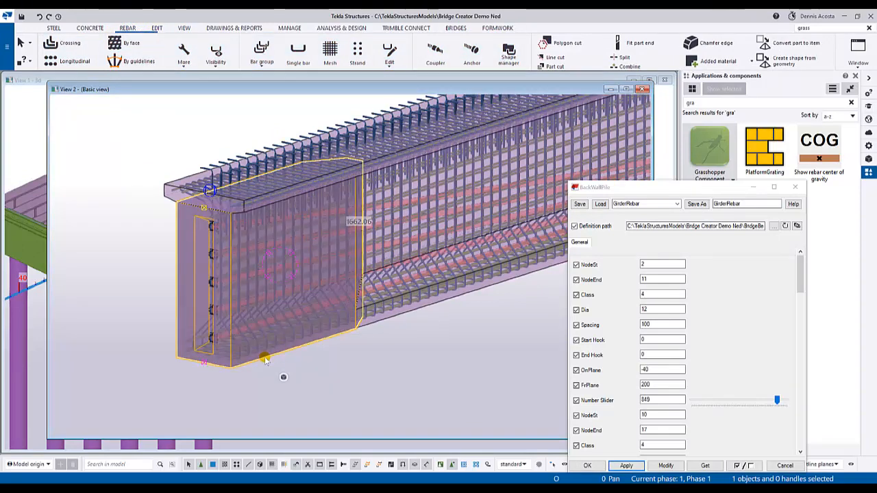
{"action": "left_click", "coordinate": [73, 46]}
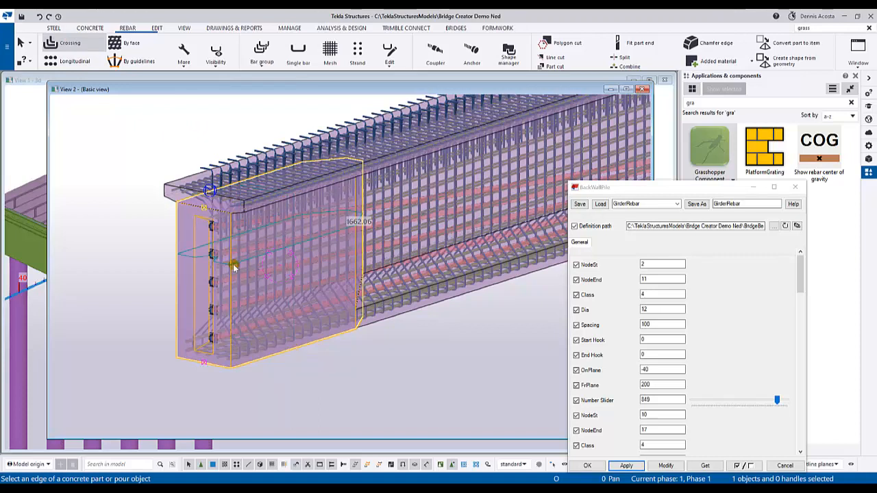
{"action": "left_click", "coordinate": [267, 354]}
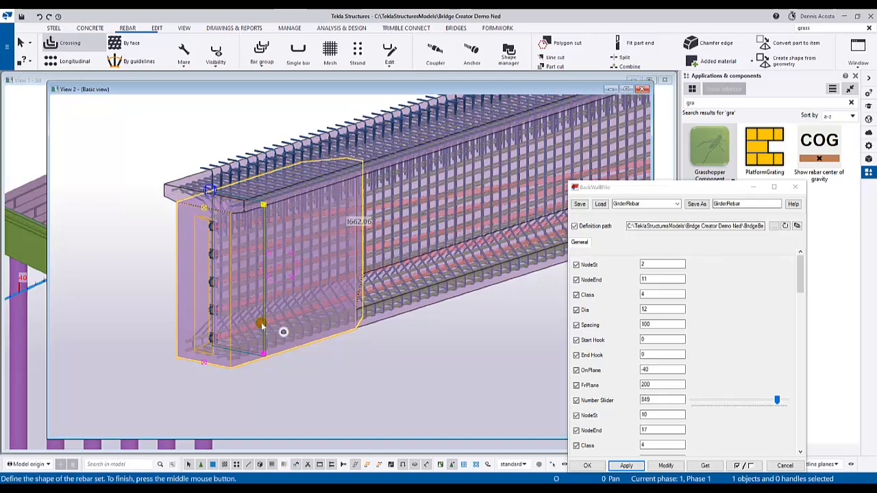
{"action": "scroll", "coordinate": [281, 333], "scroll_direction": "up", "scroll_amount": 2}
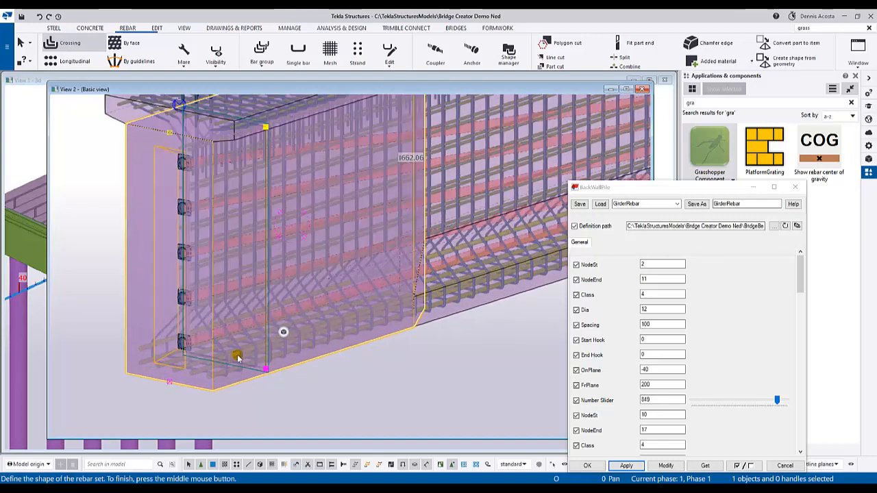
{"action": "left_click", "coordinate": [186, 222]}
{"action": "middle_click", "coordinate": [316, 269]}
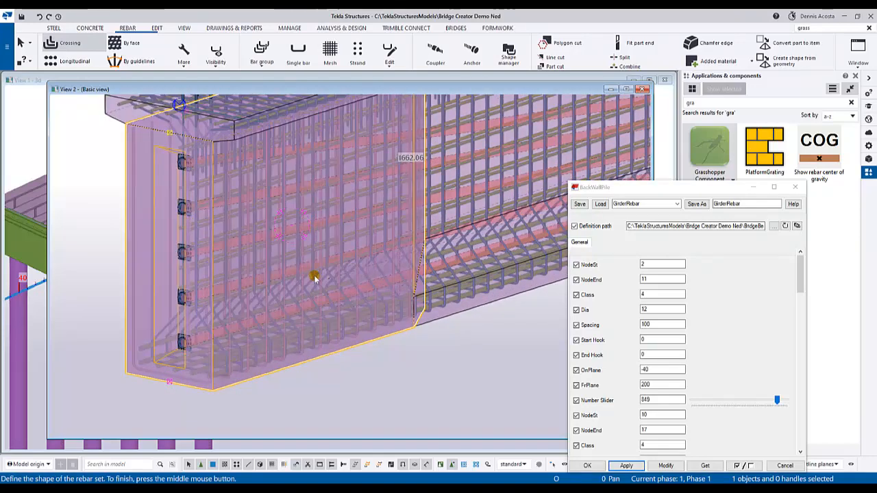
{"action": "scroll", "coordinate": [333, 345], "scroll_direction": "down", "scroll_amount": 2}
{"action": "scroll", "coordinate": [357, 349], "scroll_direction": "up", "scroll_amount": 1}
{"action": "scroll", "coordinate": [301, 353], "scroll_direction": "up", "scroll_amount": 2}
{"action": "middle_click_drag", "start_coordinate": [299, 354], "coordinate": [466, 311], "text": "ctrl"}
{"action": "scroll", "coordinate": [466, 311], "scroll_direction": "down", "scroll_amount": 8}
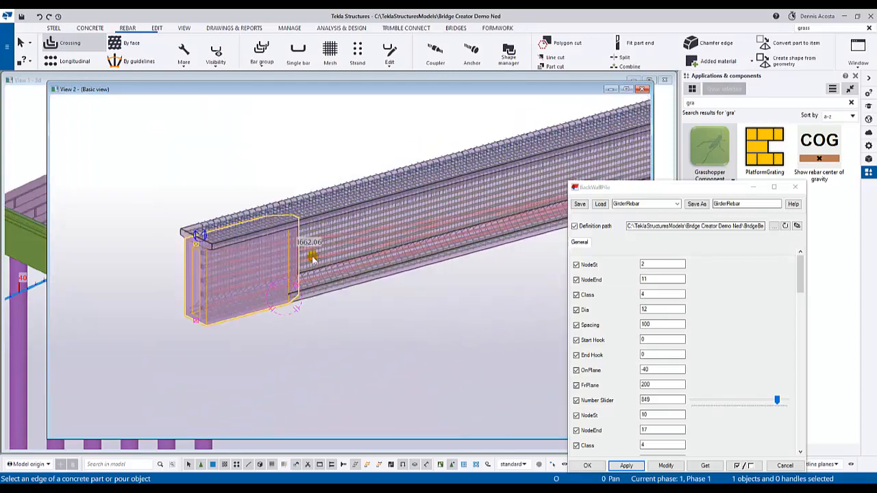
- Close the separate girder view, bring the Bridge Creator window back beside the full bridge model and end the rebar command
{"action": "scroll", "coordinate": [318, 251], "scroll_direction": "down", "scroll_amount": 5}
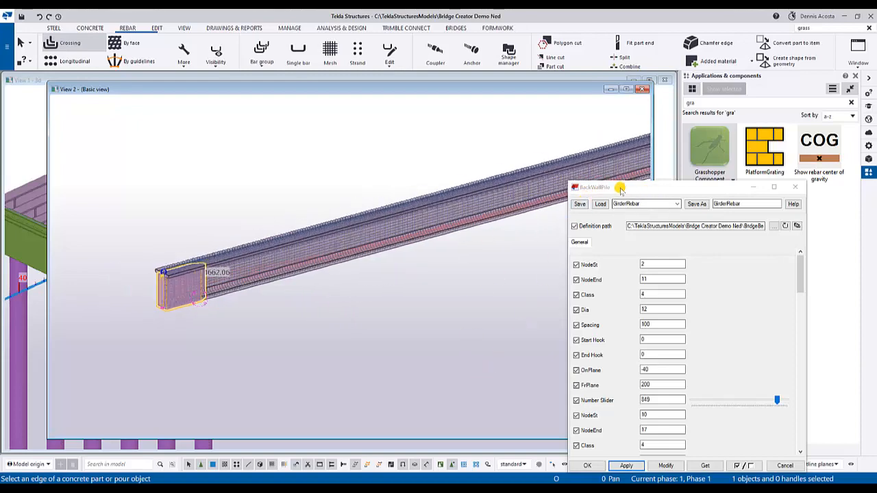
{"action": "left_click", "coordinate": [642, 90]}
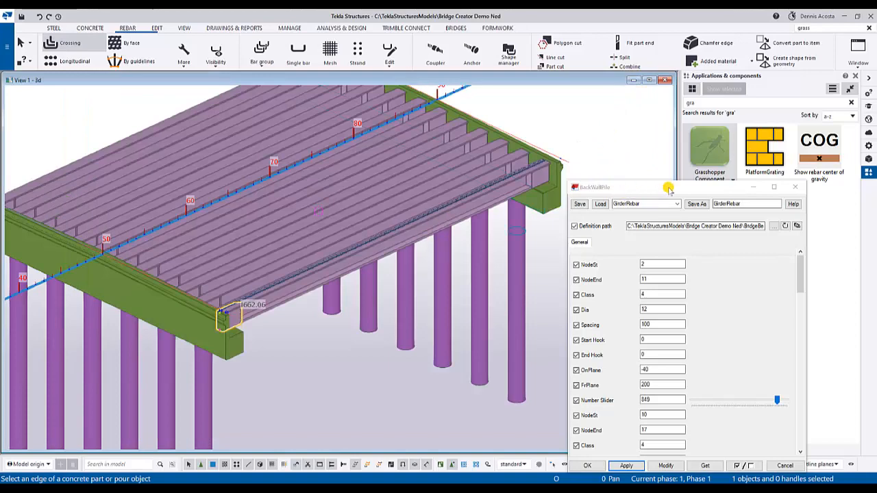
{"action": "left_click_drag", "start_coordinate": [659, 192], "coordinate": [876, 89]}
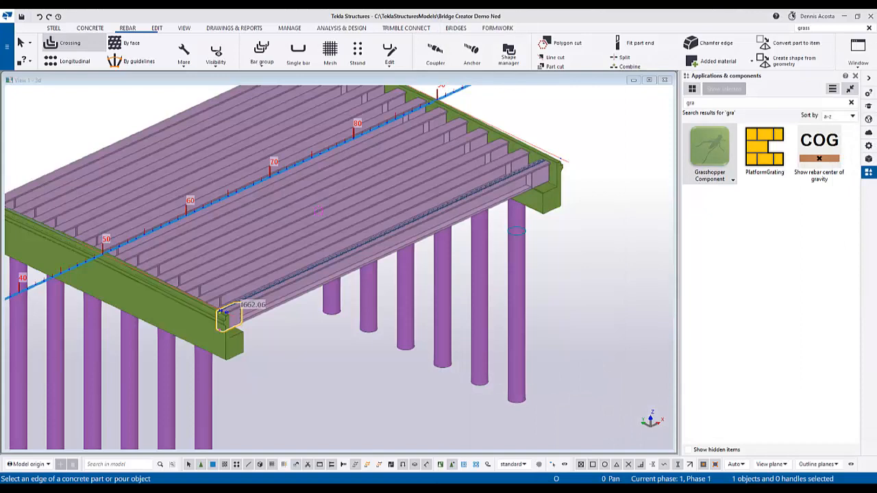
{"action": "left_click_drag", "start_coordinate": [876, 237], "coordinate": [692, 112]}
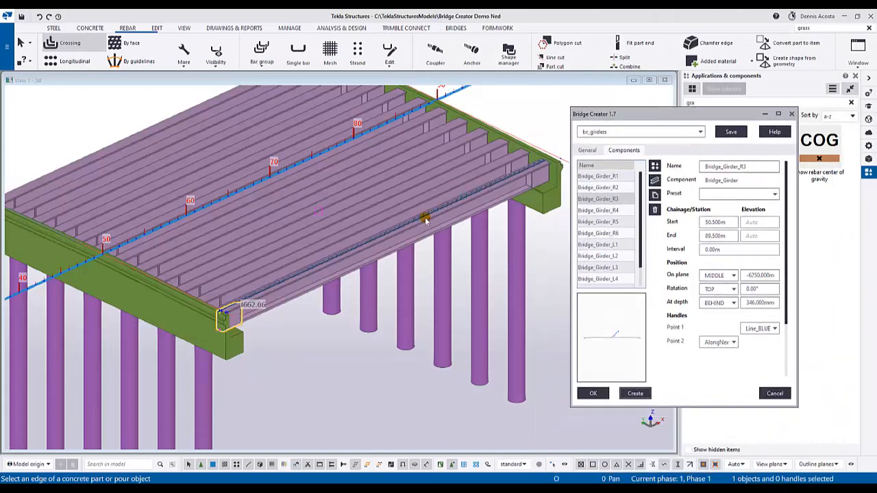
{"action": "scroll", "coordinate": [426, 220], "scroll_direction": "down", "scroll_amount": 2}
{"action": "right_click", "coordinate": [501, 141]}
{"action": "left_click", "coordinate": [508, 144]}
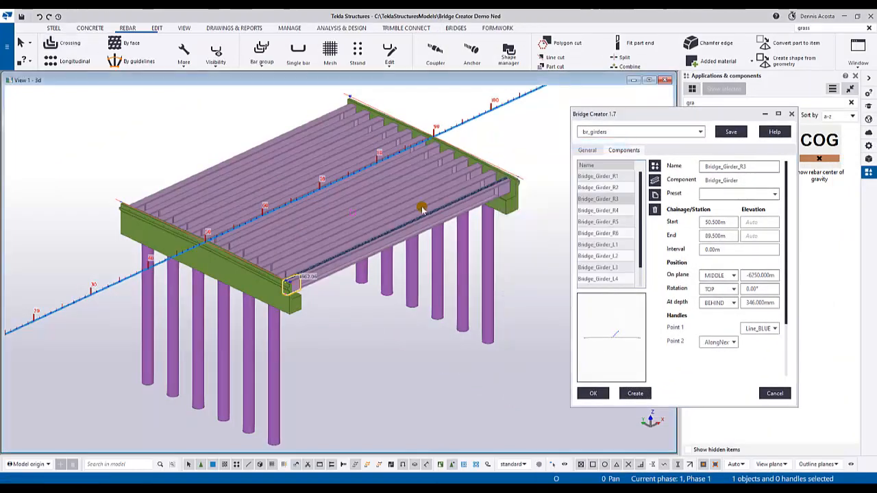
- Load the br_slab settings in Bridge Creator and review the SLAB1 cross-section at chainage 25 m without changing it
{"action": "scroll", "coordinate": [379, 320], "scroll_direction": "up", "scroll_amount": 2}
{"action": "scroll", "coordinate": [350, 333], "scroll_direction": "down", "scroll_amount": 4}
{"action": "scroll", "coordinate": [315, 269], "scroll_direction": "up", "scroll_amount": 3}
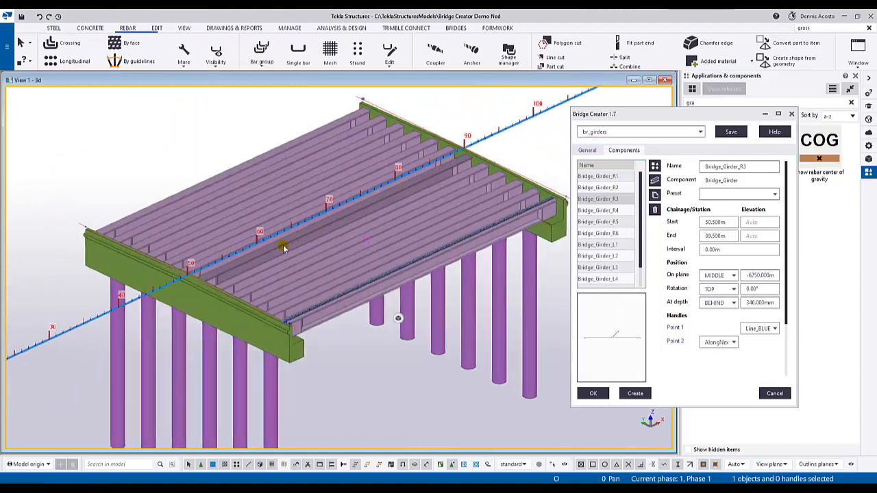
{"action": "middle_click_drag", "start_coordinate": [283, 245], "coordinate": [370, 219], "text": "ctrl"}
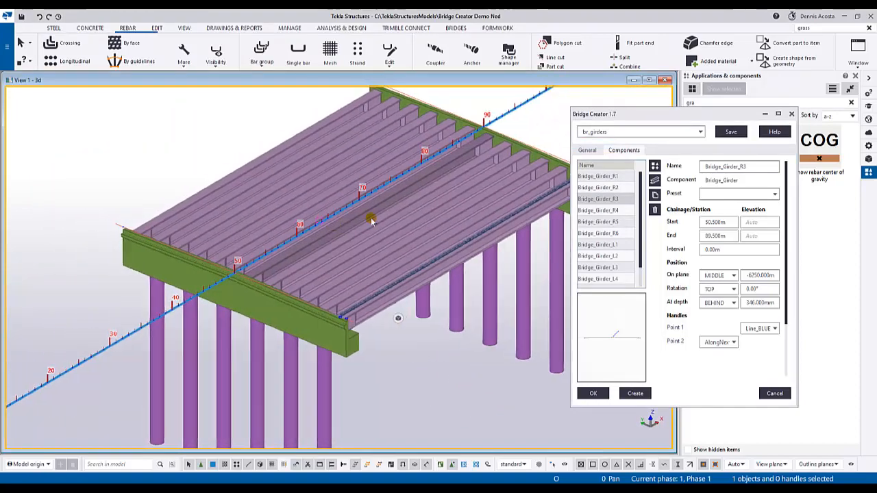
{"action": "left_click", "coordinate": [699, 131]}
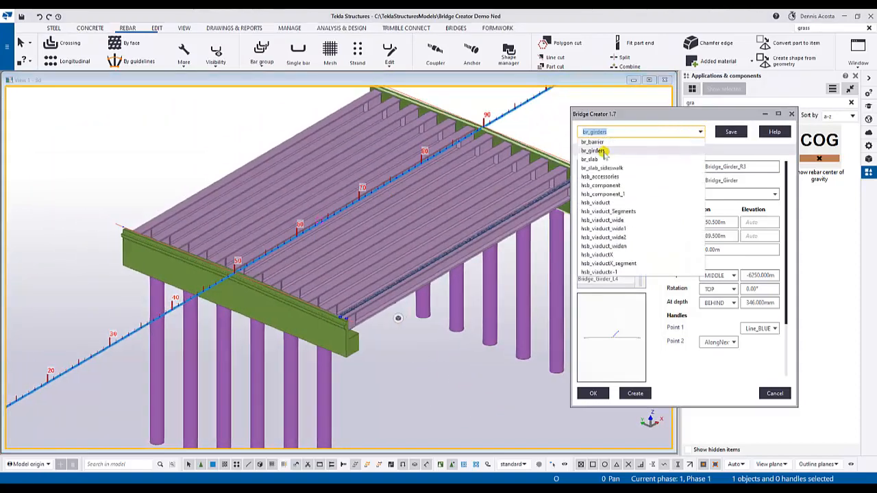
{"action": "left_click", "coordinate": [591, 159]}
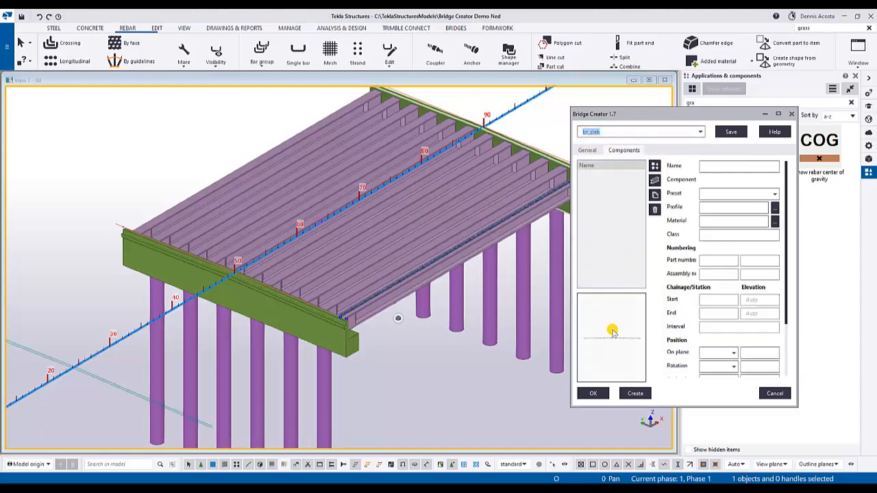
{"action": "left_click", "coordinate": [586, 150]}
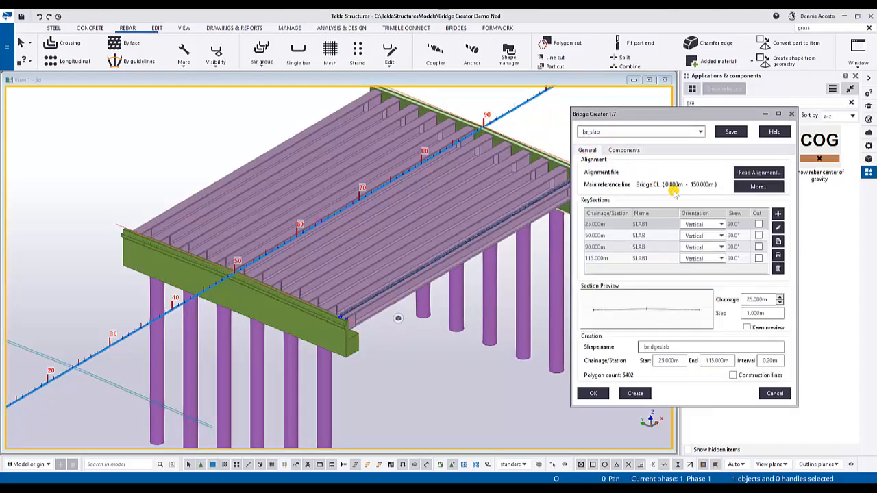
{"action": "left_click", "coordinate": [778, 227]}
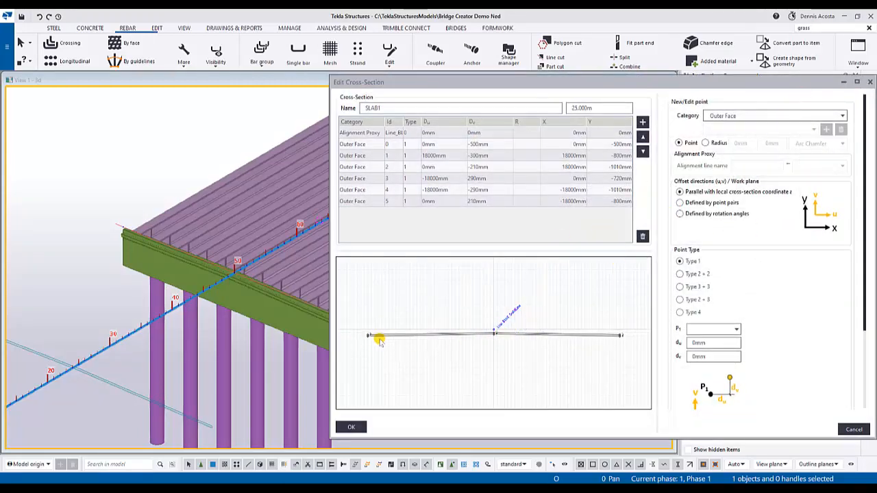
{"action": "left_click", "coordinate": [870, 82]}
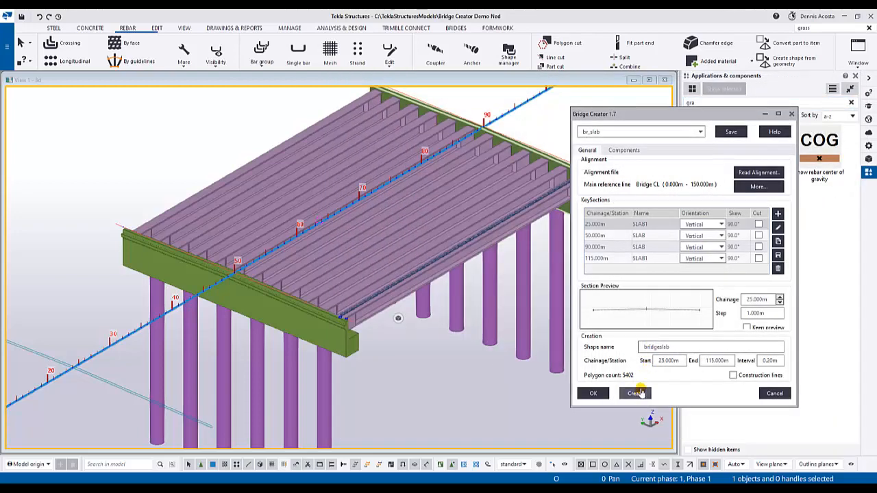
- Create the deck slab from chainage 25 m to 115 m, overwriting the existing bridgeslab shape
{"action": "left_click", "coordinate": [635, 393]}
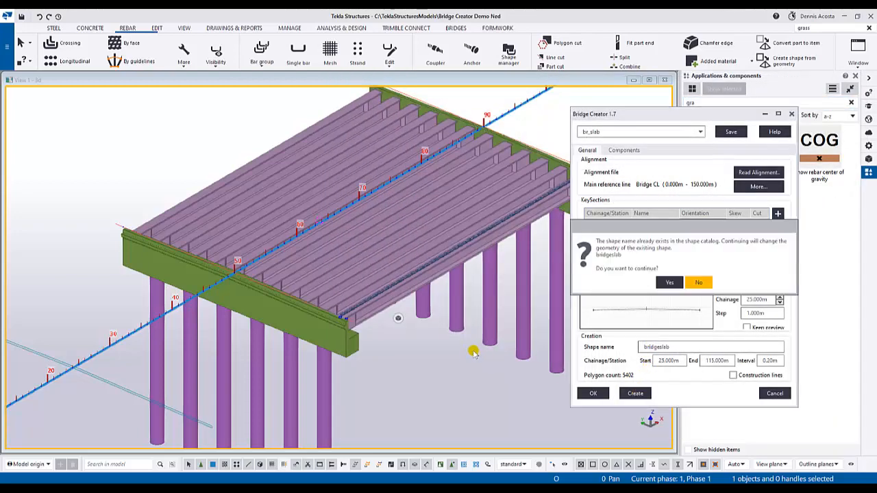
{"action": "left_click", "coordinate": [669, 283]}
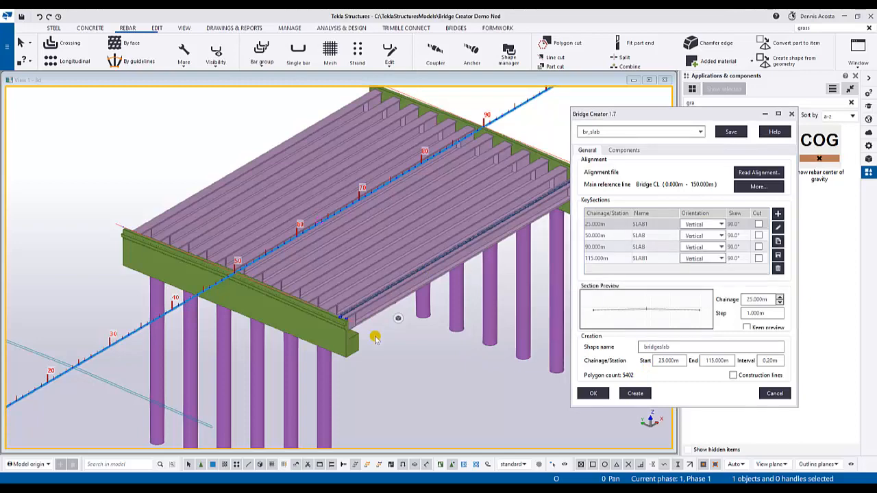
{"action": "scroll", "coordinate": [375, 350], "scroll_direction": "down", "scroll_amount": 2}
{"action": "middle_click_drag", "start_coordinate": [372, 356], "coordinate": [409, 315], "text": "ctrl"}
{"action": "scroll", "coordinate": [360, 289], "scroll_direction": "up", "scroll_amount": 4}
{"action": "scroll", "coordinate": [393, 307], "scroll_direction": "down", "scroll_amount": 5}
{"action": "middle_click_drag", "start_coordinate": [434, 234], "coordinate": [391, 269]}
{"action": "scroll", "coordinate": [391, 270], "scroll_direction": "up", "scroll_amount": 2}
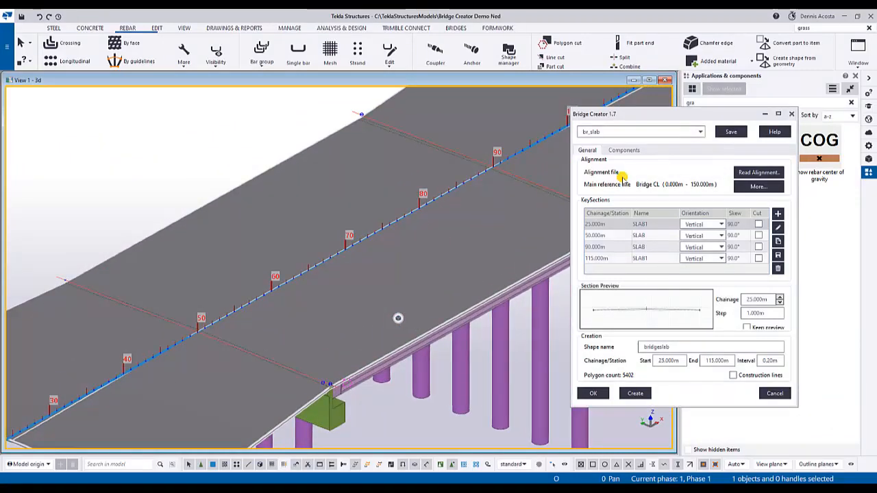
- Load the br_barrier settings in Bridge Creator and review the MBARRIER1 and RBARRIER1 components
{"action": "left_click", "coordinate": [698, 133]}
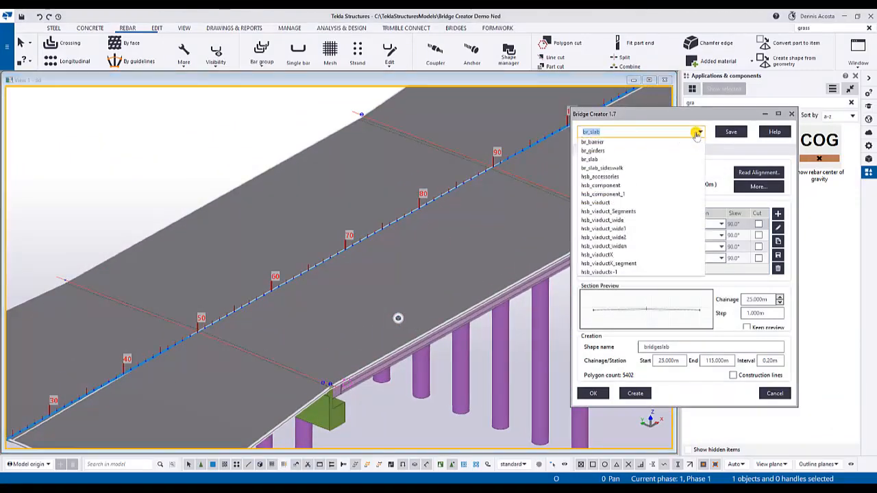
{"action": "left_click", "coordinate": [593, 142]}
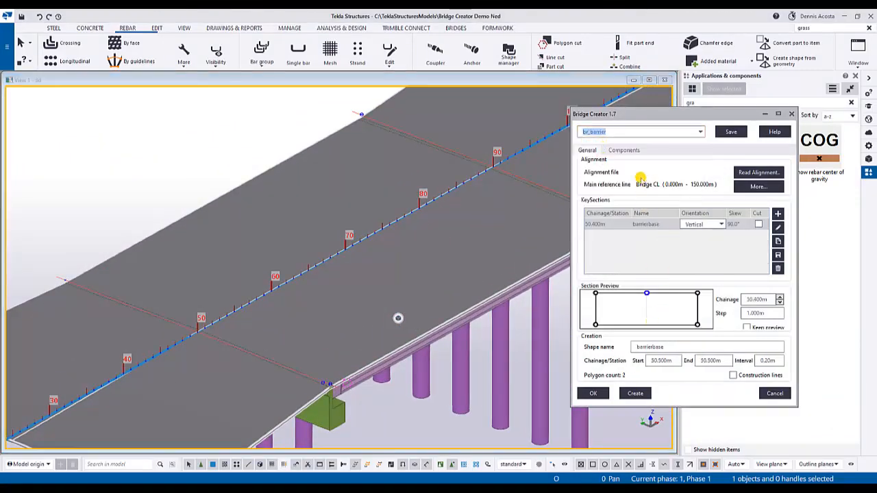
{"action": "left_click", "coordinate": [623, 151]}
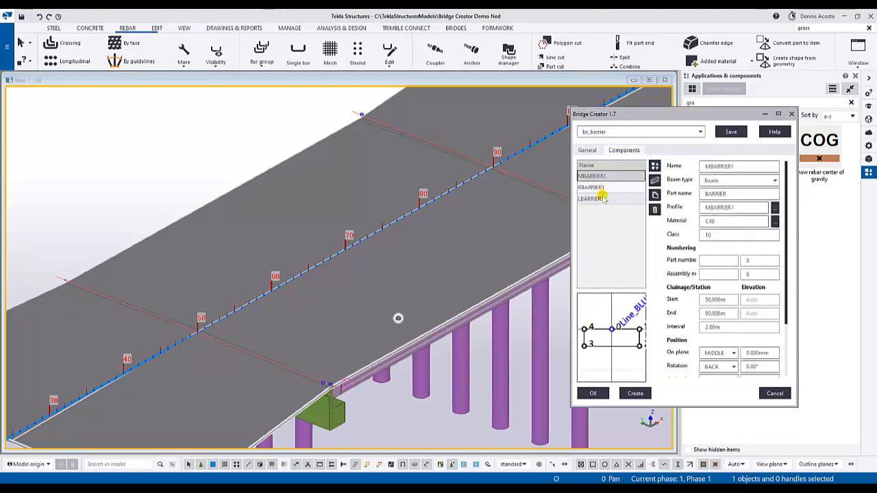
{"action": "left_click", "coordinate": [592, 187]}
{"action": "left_click", "coordinate": [604, 175]}
- Create the middle, right and left barriers on the deck, accepting the update of the barrierbase shape
{"action": "scroll", "coordinate": [433, 237], "scroll_direction": "down", "scroll_amount": 2}
{"action": "middle_click_drag", "start_coordinate": [450, 264], "coordinate": [419, 193]}
{"action": "scroll", "coordinate": [418, 248], "scroll_direction": "down", "scroll_amount": 2}
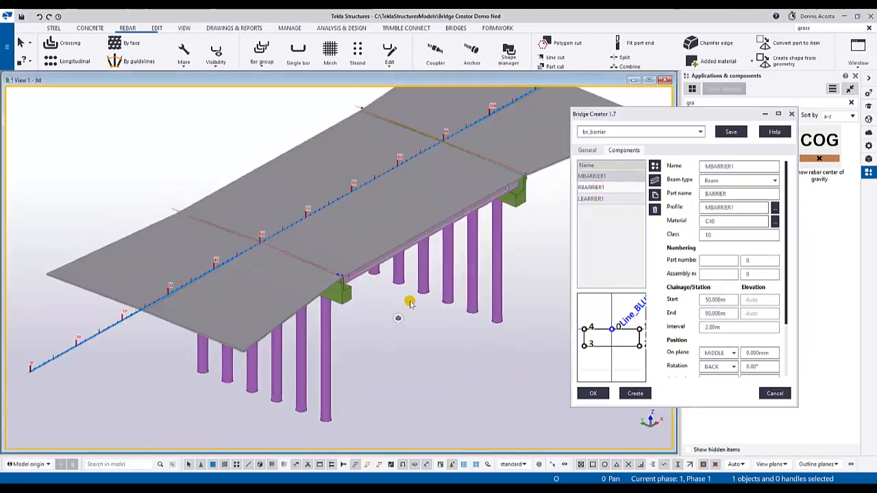
{"action": "left_click", "coordinate": [587, 150]}
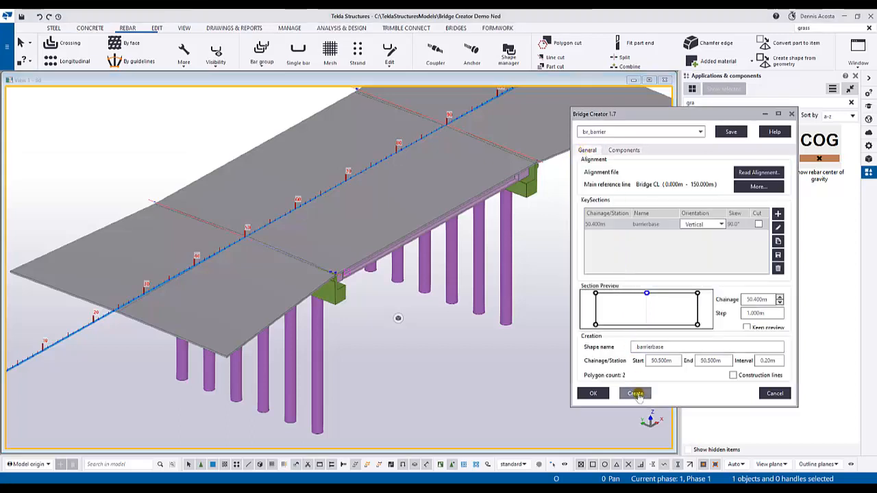
{"action": "left_click", "coordinate": [635, 394]}
{"action": "left_click", "coordinate": [669, 282]}
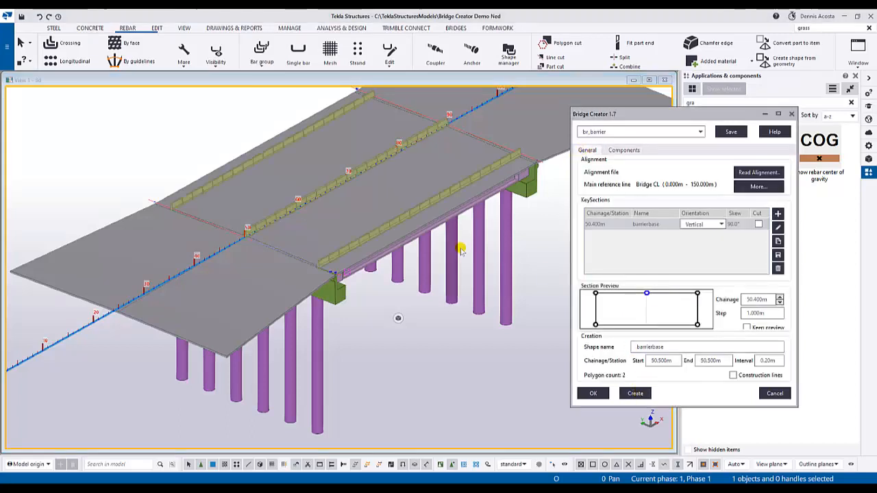
- Load the br_slab_sideswalk settings in Bridge Creator
{"action": "scroll", "coordinate": [246, 233], "scroll_direction": "up", "scroll_amount": 5}
{"action": "mouse_move", "coordinate": [246, 233]}
{"action": "middle_mouse_down", "text": "ctrl"}
{"action": "mouse_move", "coordinate": [336, 180]}
{"action": "mouse_move", "coordinate": [230, 238]}
{"action": "mouse_move", "coordinate": [167, 234]}
{"action": "mouse_move", "coordinate": [93, 245]}
{"action": "mouse_move", "coordinate": [230, 251]}
{"action": "mouse_move", "coordinate": [227, 226]}
{"action": "mouse_move", "coordinate": [217, 228]}
{"action": "mouse_move", "coordinate": [280, 228]}
{"action": "mouse_move", "coordinate": [319, 250]}
{"action": "mouse_move", "coordinate": [428, 249]}
{"action": "mouse_move", "coordinate": [302, 240]}
{"action": "mouse_move", "coordinate": [407, 253]}
{"action": "mouse_move", "coordinate": [461, 190]}
{"action": "mouse_move", "coordinate": [472, 244]}
{"action": "mouse_move", "coordinate": [436, 263]}
{"action": "middle_mouse_up", "text": "ctrl"}
{"action": "scroll", "coordinate": [410, 280], "scroll_direction": "down", "scroll_amount": 10}
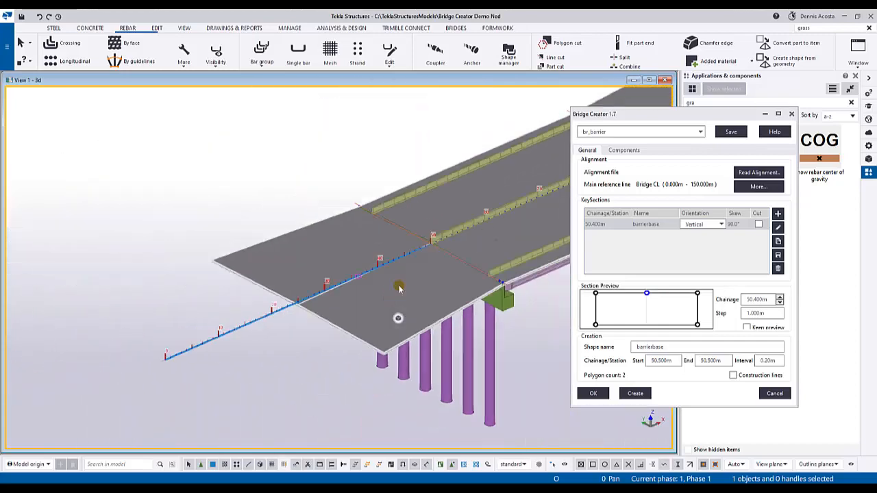
{"action": "mouse_move", "coordinate": [366, 261]}
{"action": "middle_mouse_down"}
{"action": "mouse_move", "coordinate": [358, 261]}
{"action": "mouse_move", "coordinate": [392, 245]}
{"action": "mouse_move", "coordinate": [368, 296]}
{"action": "mouse_move", "coordinate": [405, 247]}
{"action": "middle_mouse_up"}
{"action": "scroll", "coordinate": [392, 245], "scroll_direction": "up", "scroll_amount": 2}
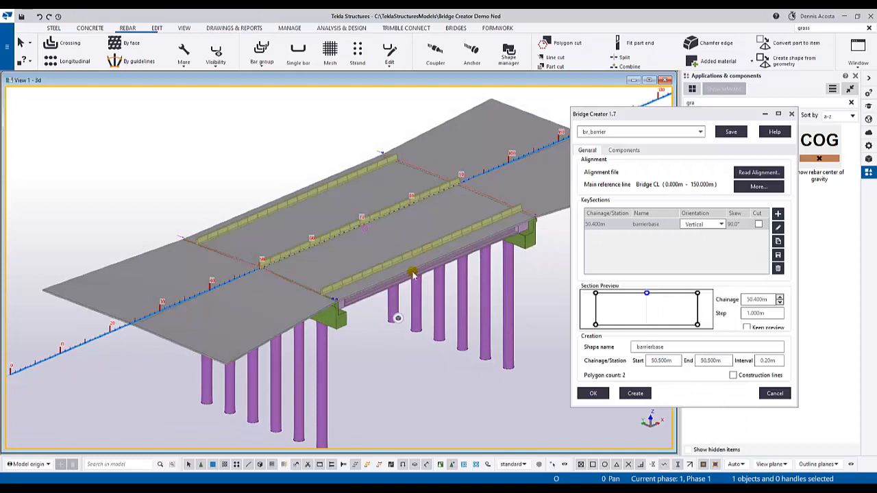
{"action": "left_click", "coordinate": [697, 133]}
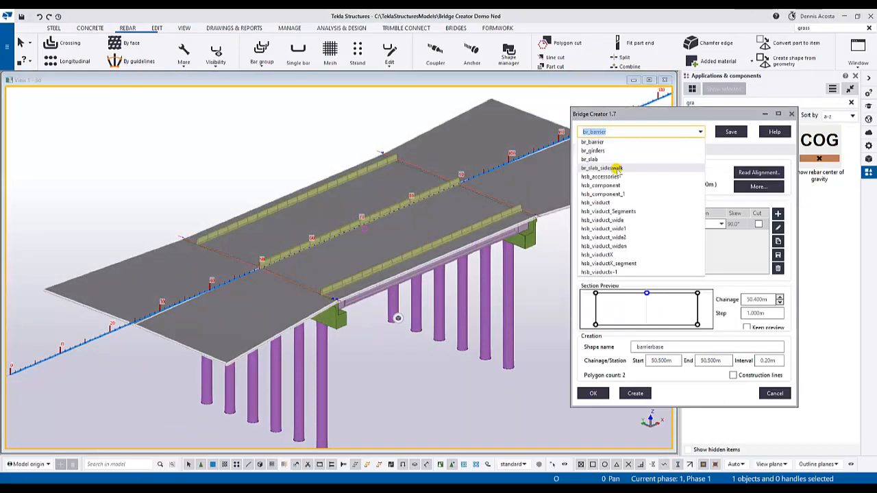
{"action": "left_click", "coordinate": [617, 168]}
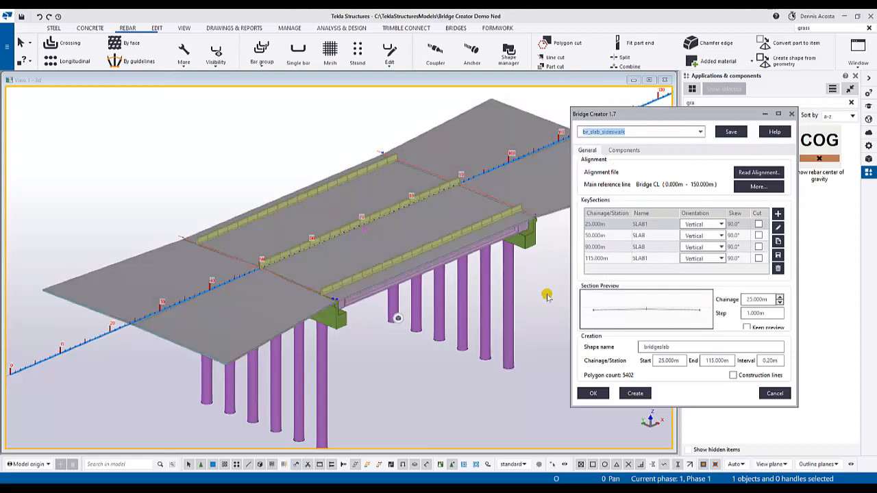
- Inspect the slab edge beside the outer barrier and review the sidewalk and BridgeRail component settings
{"action": "scroll", "coordinate": [337, 301], "scroll_direction": "up", "scroll_amount": 6}
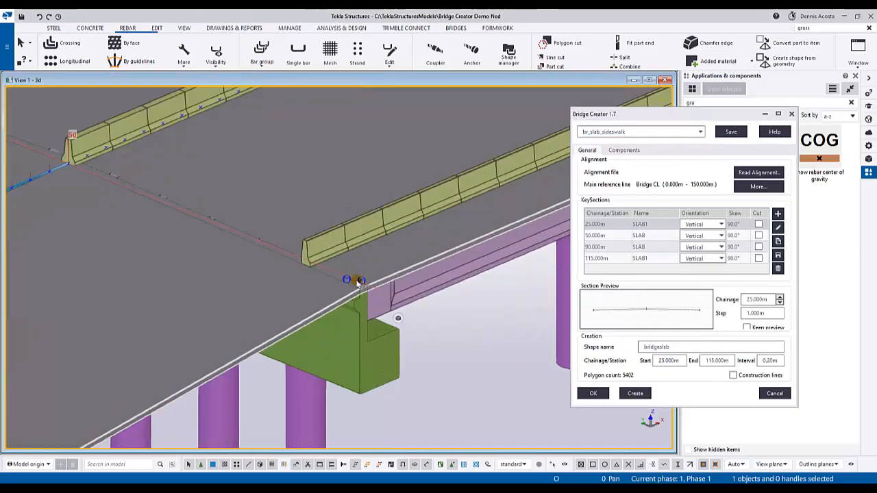
{"action": "scroll", "coordinate": [357, 281], "scroll_direction": "up", "scroll_amount": 3}
{"action": "mouse_move", "coordinate": [334, 281]}
{"action": "middle_mouse_down", "text": "ctrl"}
{"action": "mouse_move", "coordinate": [397, 254]}
{"action": "mouse_move", "coordinate": [376, 268]}
{"action": "mouse_move", "coordinate": [362, 256]}
{"action": "mouse_move", "coordinate": [624, 204]}
{"action": "middle_mouse_up", "text": "ctrl"}
{"action": "scroll", "coordinate": [361, 264], "scroll_direction": "down", "scroll_amount": 1}
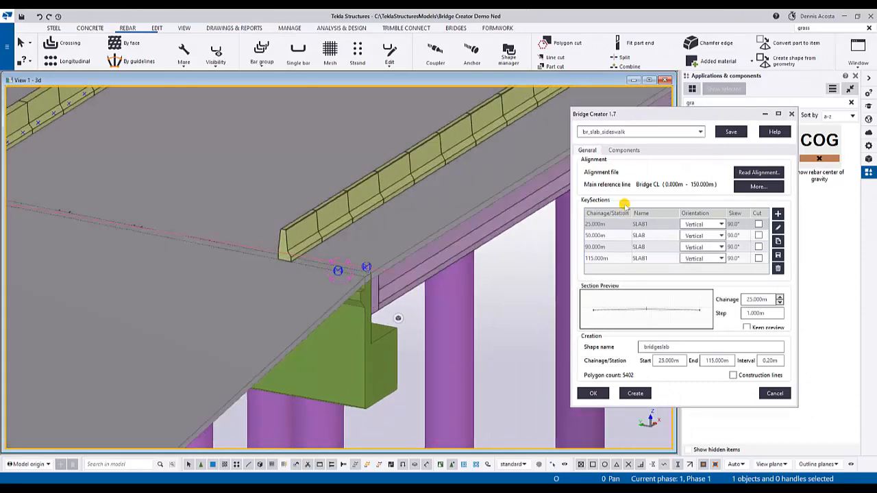
{"action": "left_click", "coordinate": [623, 150]}
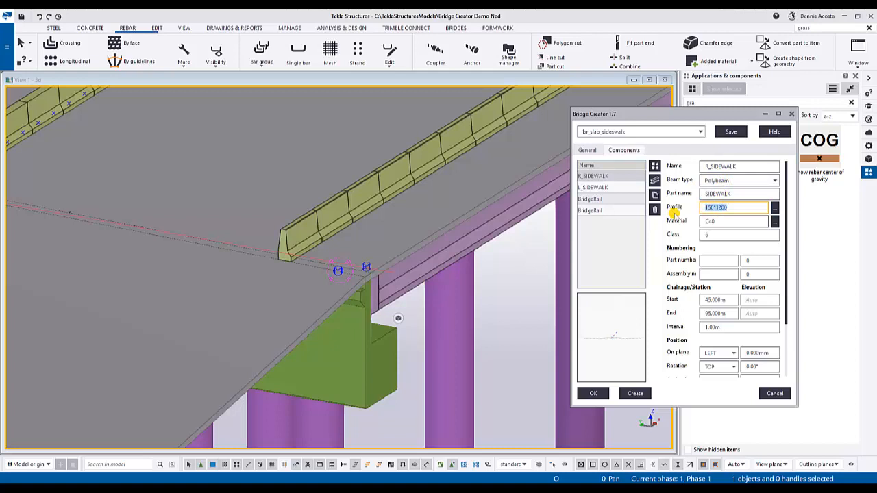
{"action": "left_click", "coordinate": [600, 199]}
- Create the sidewalks and bridge rails along both deck edges, overwriting the existing bridgeslab shape
{"action": "scroll", "coordinate": [425, 254], "scroll_direction": "down", "scroll_amount": 5}
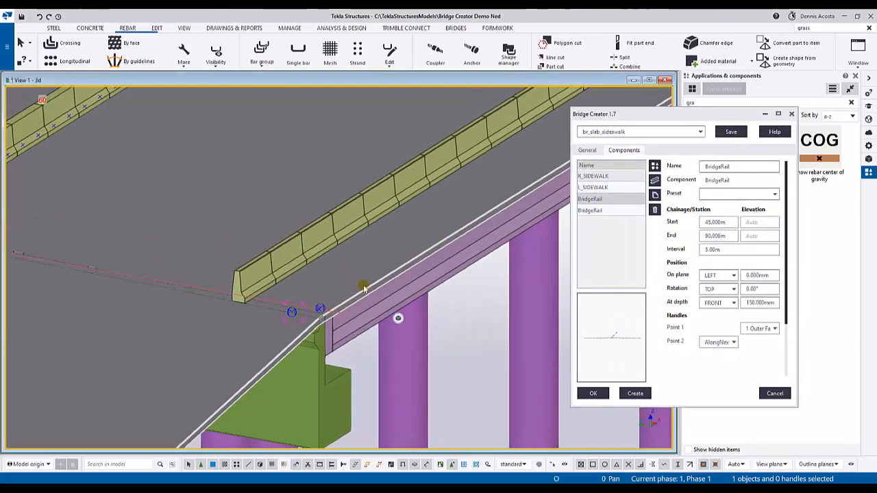
{"action": "scroll", "coordinate": [438, 255], "scroll_direction": "down", "scroll_amount": 3}
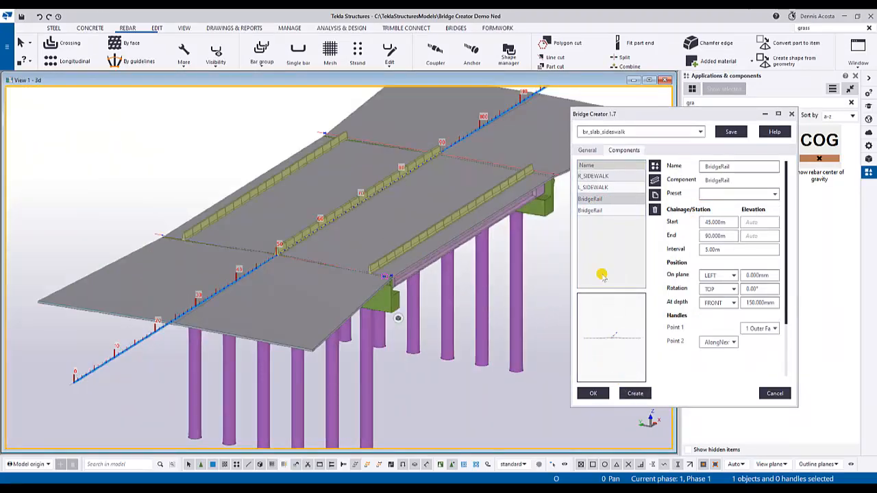
{"action": "left_click", "coordinate": [587, 150]}
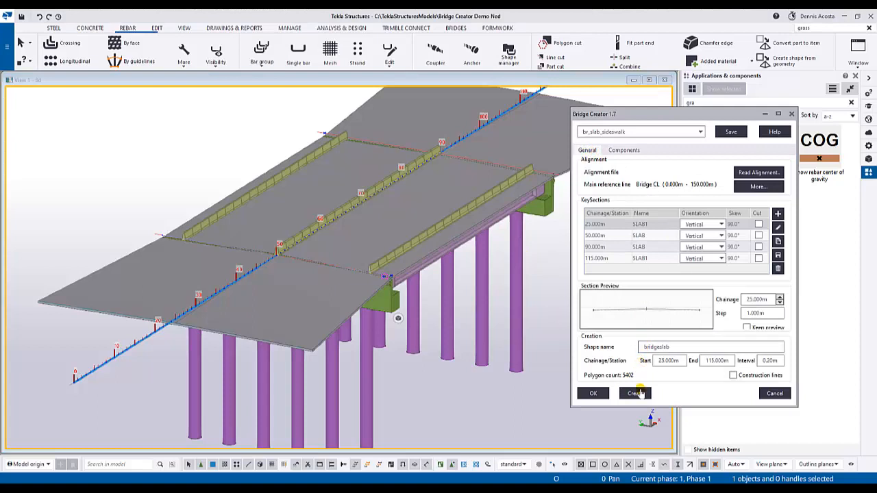
{"action": "left_click", "coordinate": [635, 393]}
{"action": "left_click", "coordinate": [664, 283]}
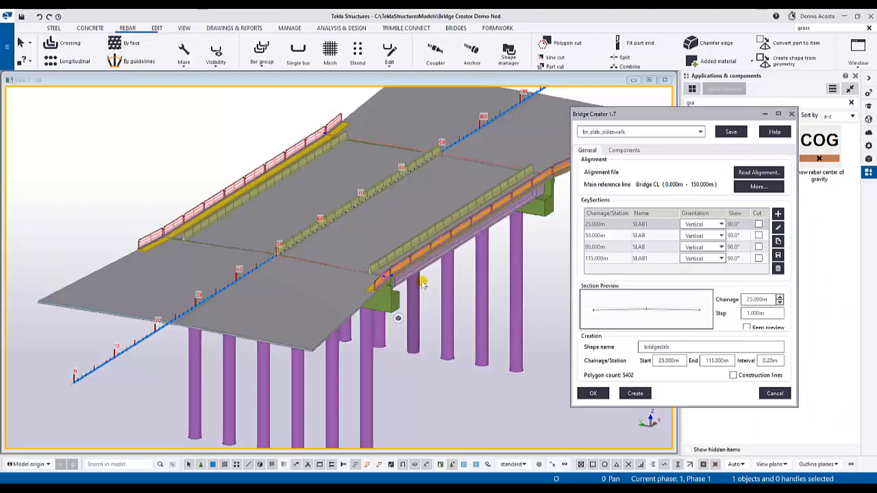
- Examine the sidewalk and railing ends up close, and view the whole deck with the Bridge Creator window moved aside
{"action": "scroll", "coordinate": [423, 282], "scroll_direction": "up", "scroll_amount": 5}
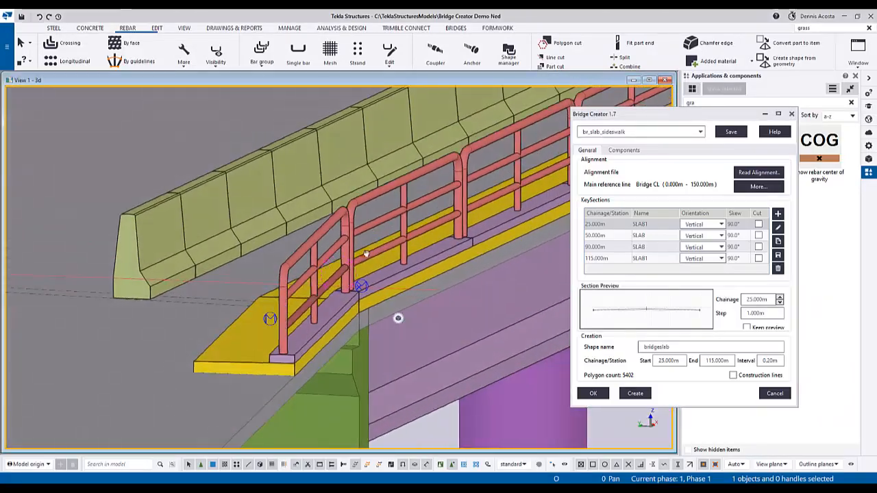
{"action": "middle_click_drag", "start_coordinate": [366, 254], "coordinate": [373, 271], "text": "ctrl"}
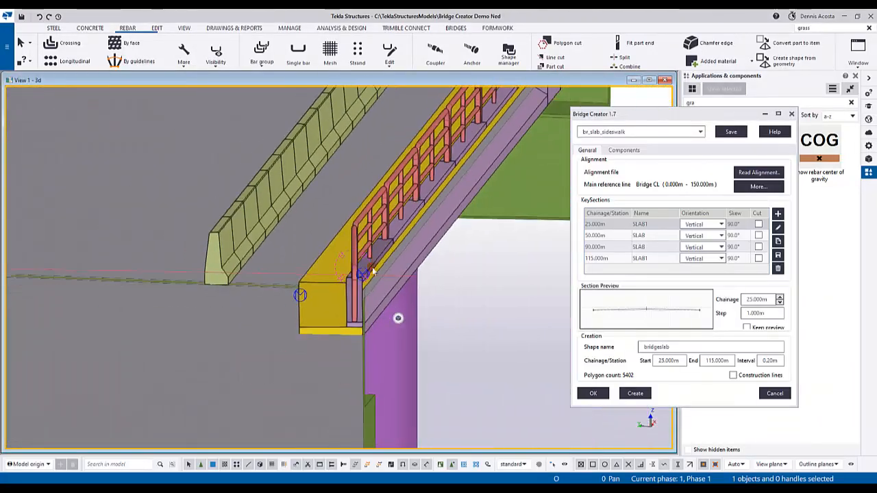
{"action": "scroll", "coordinate": [361, 344], "scroll_direction": "up", "scroll_amount": 5}
{"action": "middle_click_drag", "start_coordinate": [364, 358], "coordinate": [412, 358], "text": "ctrl"}
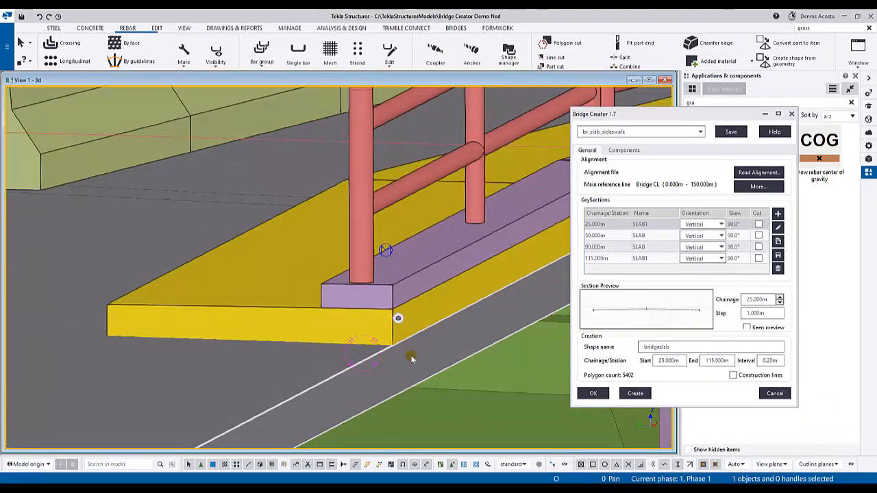
{"action": "scroll", "coordinate": [412, 358], "scroll_direction": "down", "scroll_amount": 8}
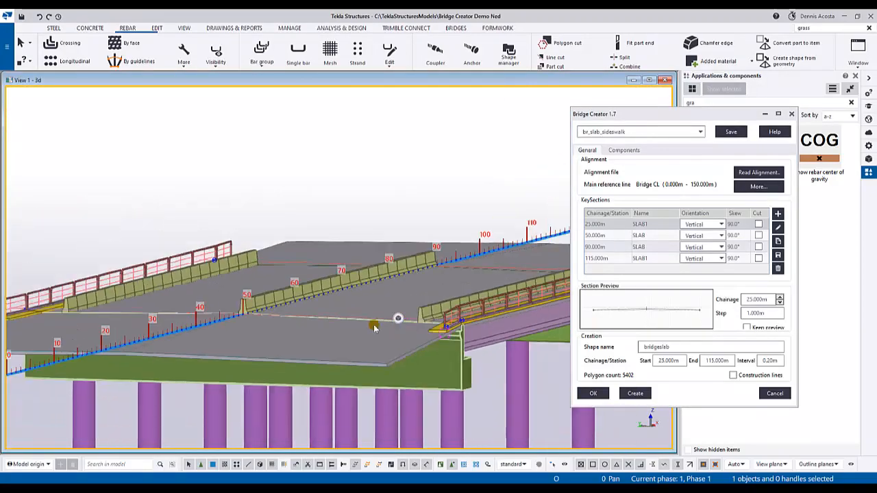
{"action": "middle_click_drag", "start_coordinate": [374, 327], "coordinate": [480, 315], "text": "ctrl"}
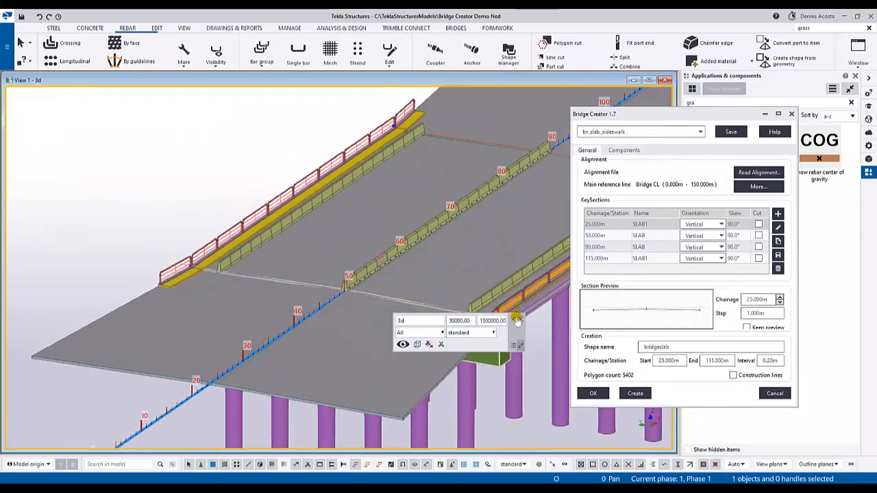
{"action": "left_click_drag", "start_coordinate": [674, 116], "coordinate": [714, 135]}
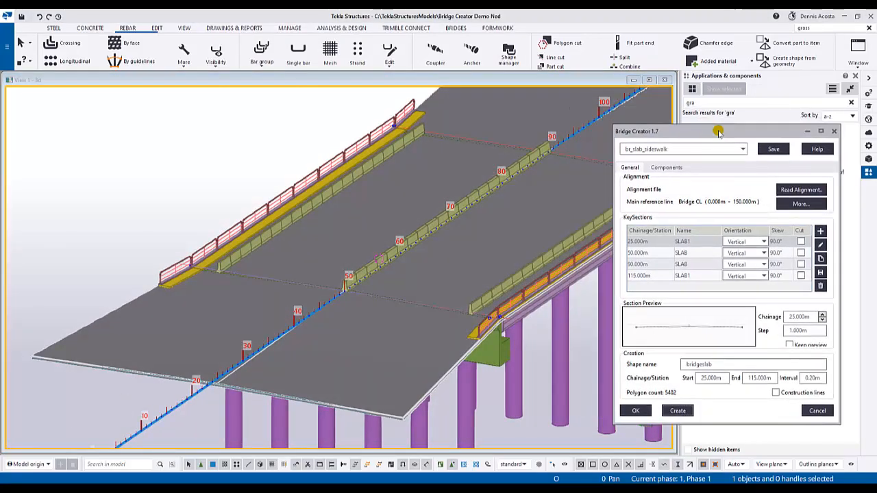
{"action": "middle_click_drag", "start_coordinate": [438, 206], "coordinate": [436, 263], "text": "ctrl"}
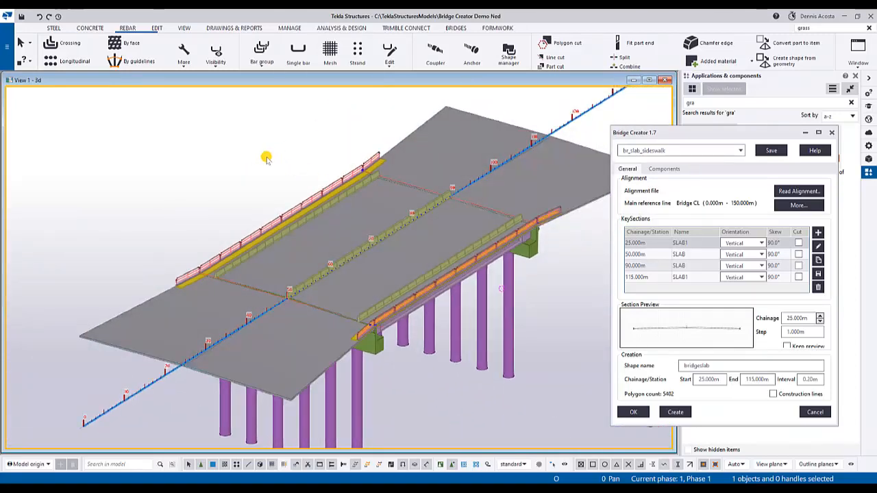
{"action": "scroll", "coordinate": [427, 307], "scroll_direction": "up", "scroll_amount": 2}
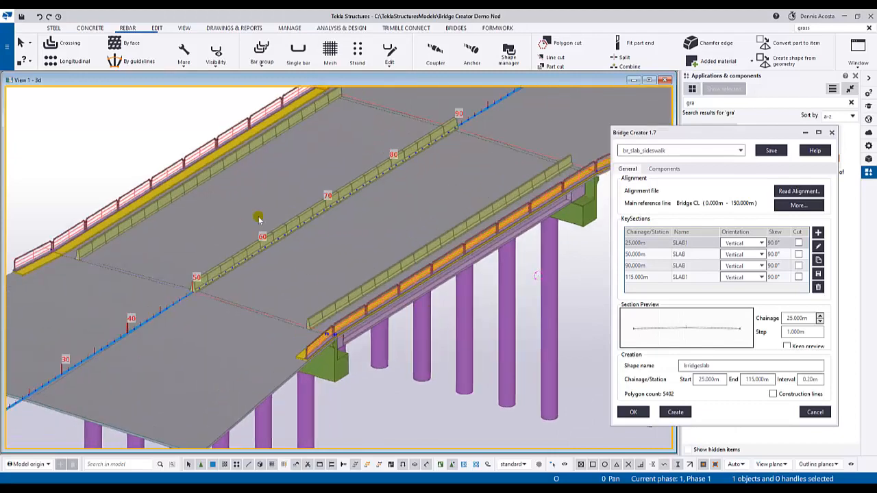
- Open the PT GIRDER DETAILS drawing from the document manager, maximize it, and move the Bridge Creator window aside
{"action": "scroll", "coordinate": [349, 271], "scroll_direction": "up", "scroll_amount": 2}
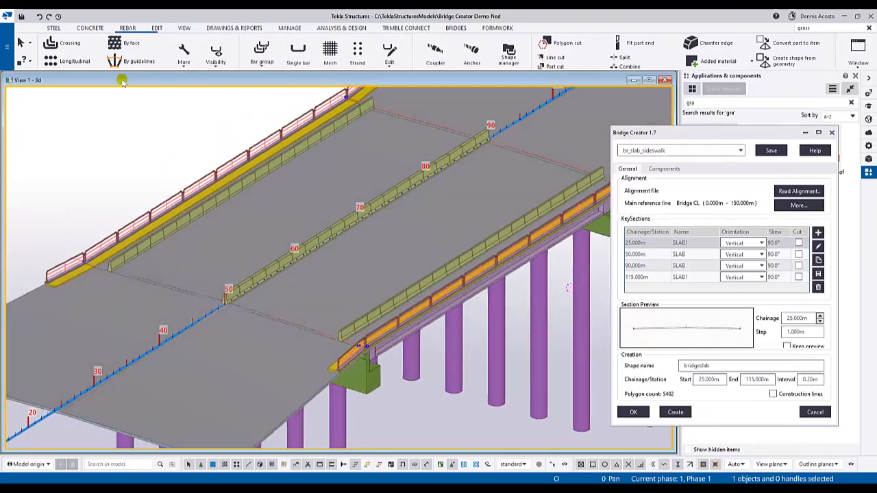
{"action": "left_click", "coordinate": [221, 29]}
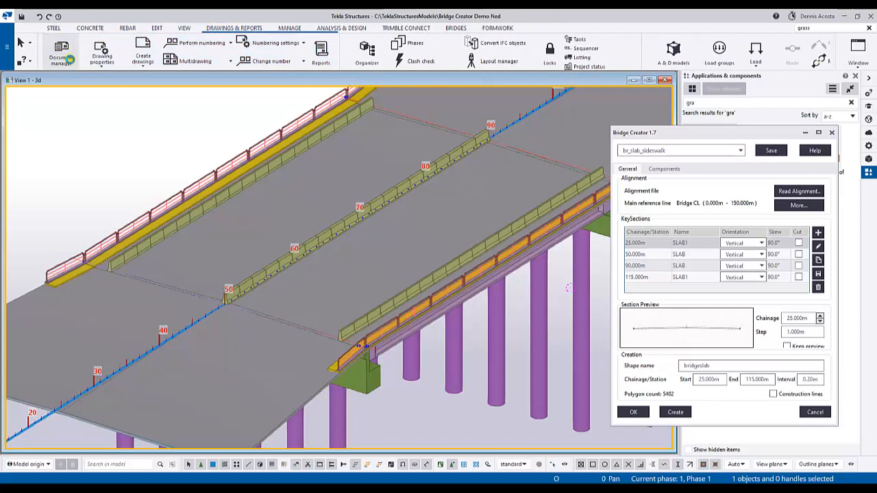
{"action": "left_click", "coordinate": [69, 60]}
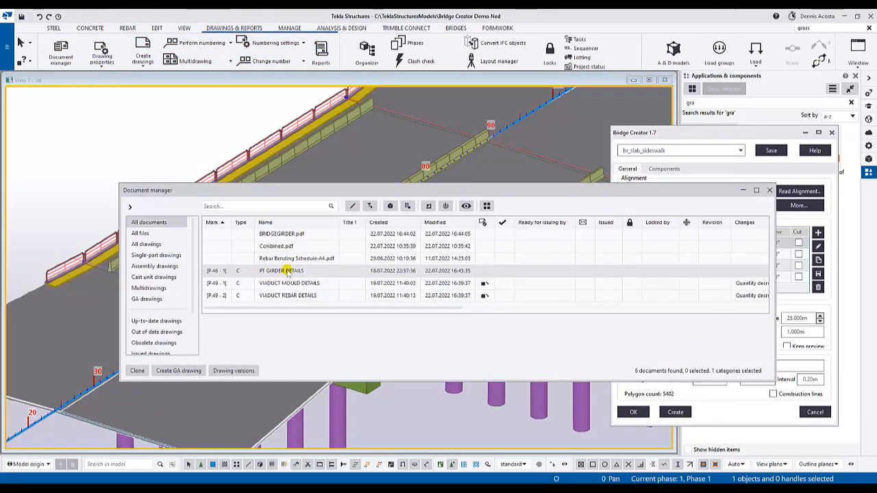
{"action": "left_click", "coordinate": [287, 272]}
{"action": "double_click", "coordinate": [286, 272]}
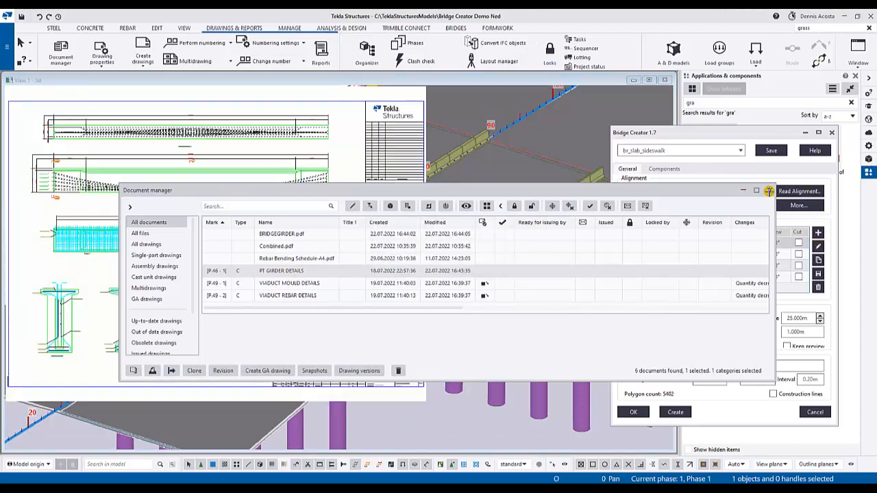
{"action": "left_click", "coordinate": [769, 191]}
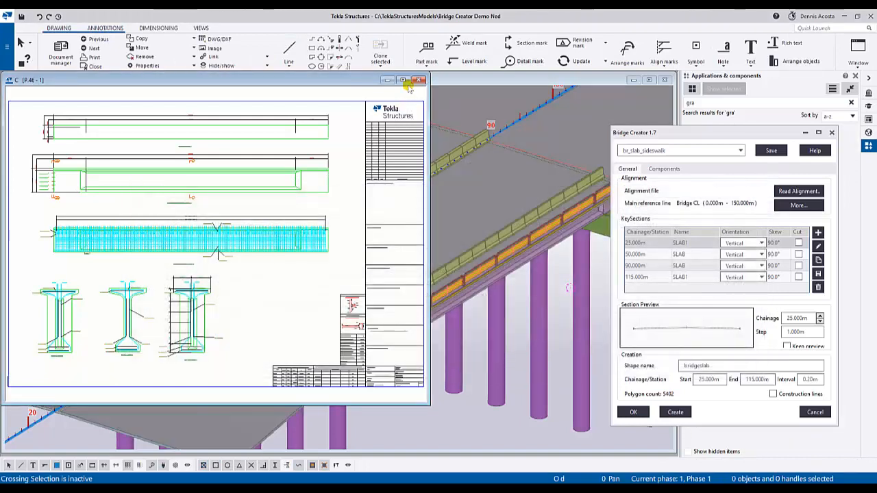
{"action": "left_click", "coordinate": [404, 80]}
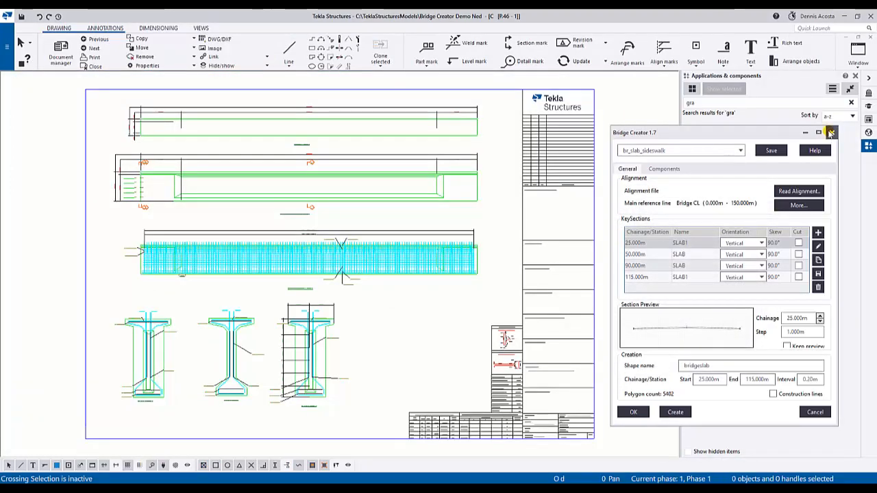
{"action": "mouse_move", "coordinate": [721, 137]}
{"action": "left_mouse_down"}
{"action": "mouse_move", "coordinate": [786, 140]}
{"action": "mouse_move", "coordinate": [749, 143]}
{"action": "left_mouse_up"}
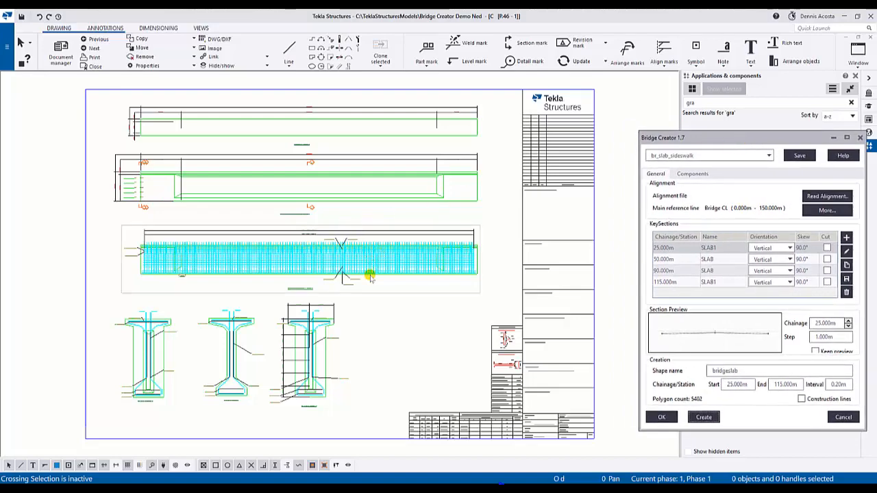
- Examine the tendon layout and dimensions along the whole girder in the drawing's plan view
{"action": "scroll", "coordinate": [215, 129], "scroll_direction": "up", "scroll_amount": 8}
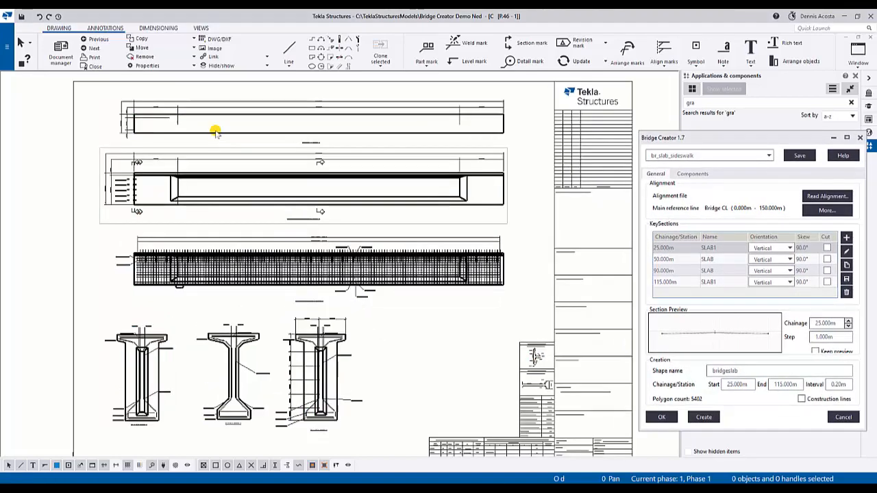
{"action": "scroll", "coordinate": [202, 187], "scroll_direction": "up", "scroll_amount": 6}
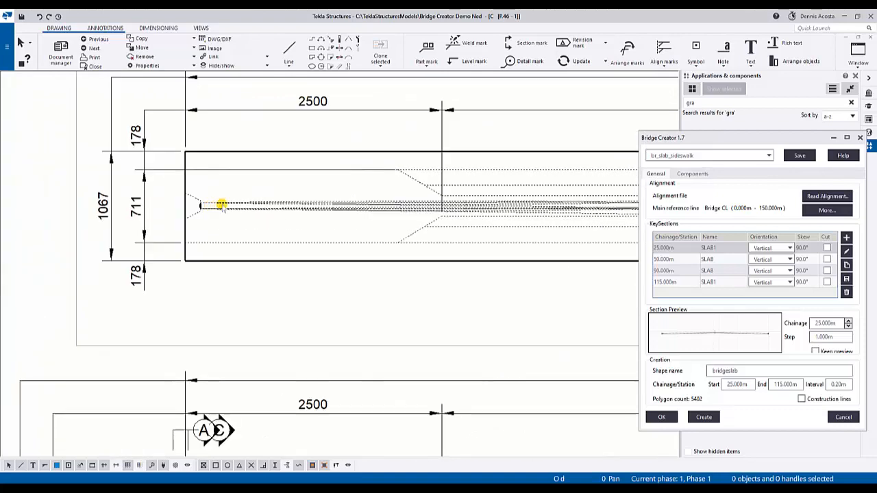
{"action": "scroll", "coordinate": [205, 185], "scroll_direction": "up", "scroll_amount": 6}
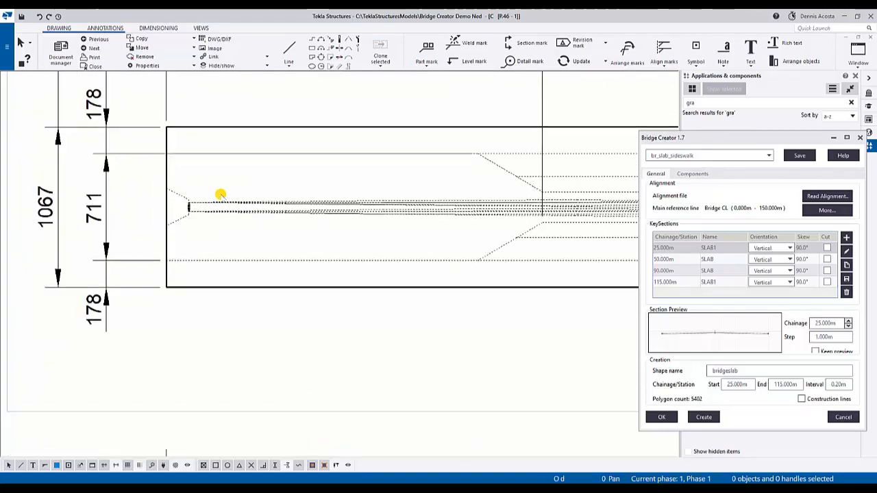
{"action": "scroll", "coordinate": [183, 211], "scroll_direction": "down", "scroll_amount": 3}
{"action": "middle_click_drag", "start_coordinate": [333, 216], "coordinate": [189, 205]}
{"action": "middle_click_drag", "start_coordinate": [403, 215], "coordinate": [92, 210]}
{"action": "middle_click_drag", "start_coordinate": [322, 217], "coordinate": [65, 215]}
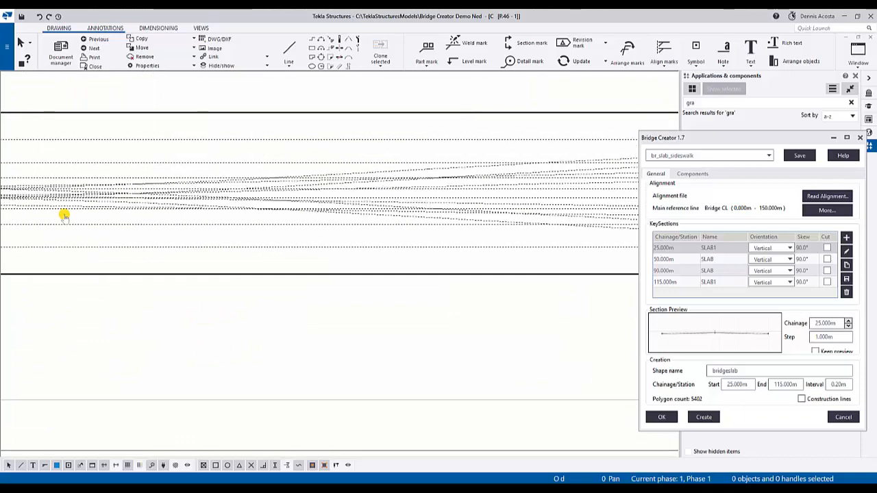
{"action": "middle_click_drag", "start_coordinate": [404, 215], "coordinate": [129, 217]}
{"action": "middle_click_drag", "start_coordinate": [515, 202], "coordinate": [260, 209]}
{"action": "scroll", "coordinate": [415, 195], "scroll_direction": "up", "scroll_amount": 4}
{"action": "scroll", "coordinate": [408, 195], "scroll_direction": "down", "scroll_amount": 10}
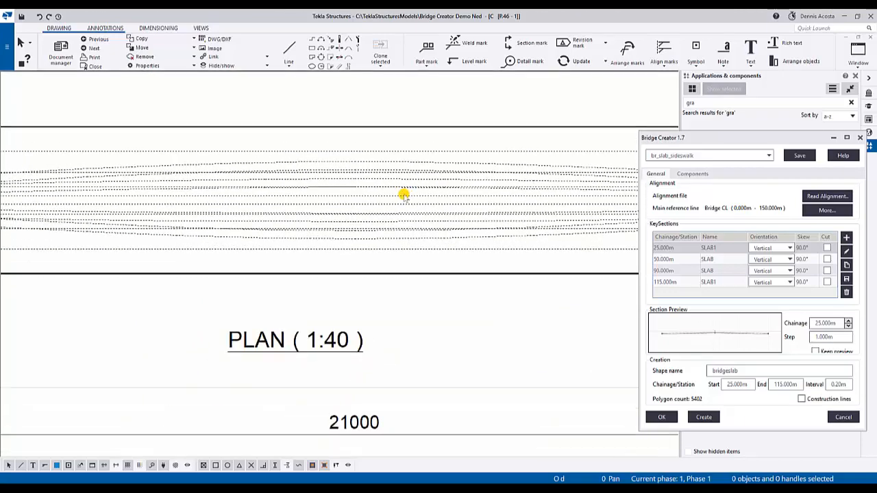
{"action": "middle_click_drag", "start_coordinate": [472, 194], "coordinate": [282, 192]}
{"action": "scroll", "coordinate": [274, 194], "scroll_direction": "down", "scroll_amount": 6}
{"action": "middle_click_drag", "start_coordinate": [371, 175], "coordinate": [463, 108]}
{"action": "scroll", "coordinate": [452, 116], "scroll_direction": "down", "scroll_amount": 3}
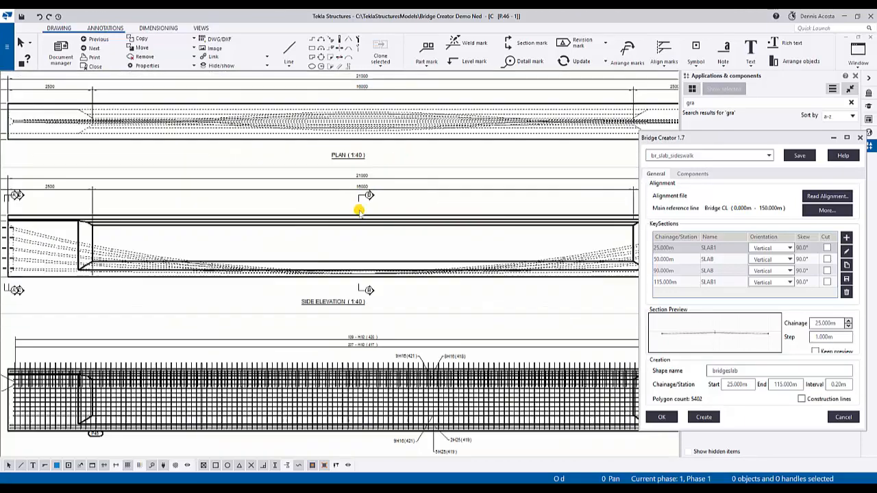
- Examine the side elevation's tendon profiles and marks, and the reinforcement marks in the rebar view
{"action": "scroll", "coordinate": [367, 197], "scroll_direction": "up", "scroll_amount": 5}
{"action": "scroll", "coordinate": [368, 197], "scroll_direction": "down", "scroll_amount": 5}
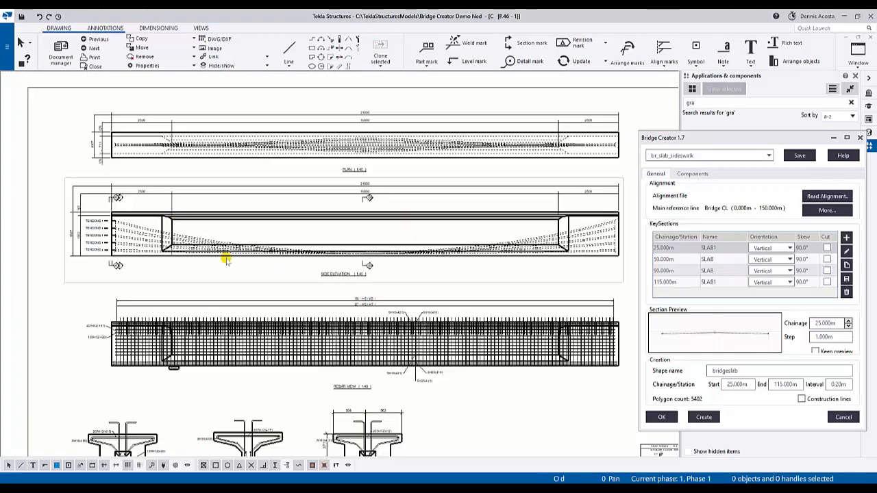
{"action": "scroll", "coordinate": [206, 285], "scroll_direction": "up", "scroll_amount": 5}
{"action": "scroll", "coordinate": [206, 285], "scroll_direction": "up", "scroll_amount": 5}
{"action": "middle_click_drag", "start_coordinate": [186, 287], "coordinate": [362, 301]}
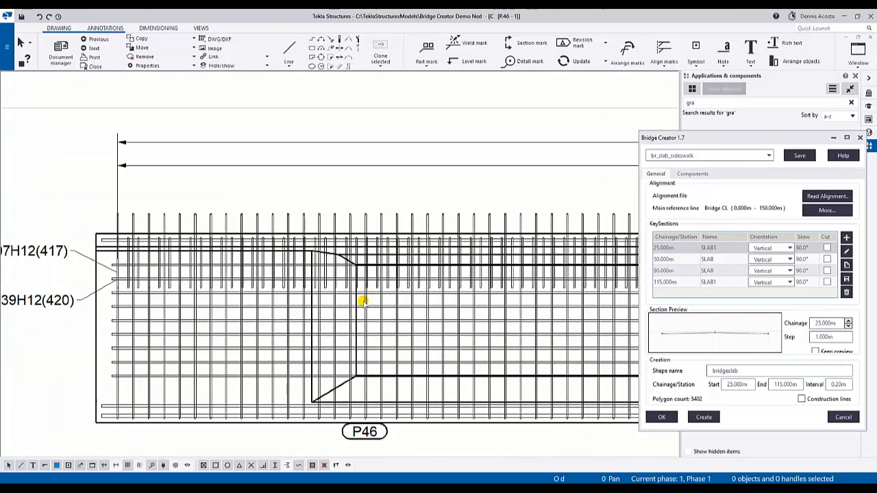
{"action": "scroll", "coordinate": [363, 301], "scroll_direction": "down", "scroll_amount": 3}
{"action": "middle_click_drag", "start_coordinate": [299, 146], "coordinate": [279, 294]}
{"action": "scroll", "coordinate": [151, 161], "scroll_direction": "up", "scroll_amount": 2}
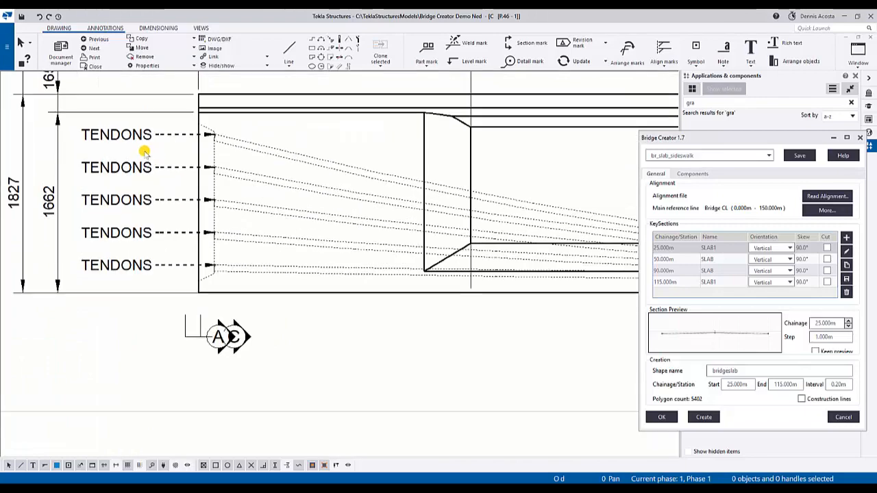
{"action": "scroll", "coordinate": [227, 273], "scroll_direction": "down", "scroll_amount": 2}
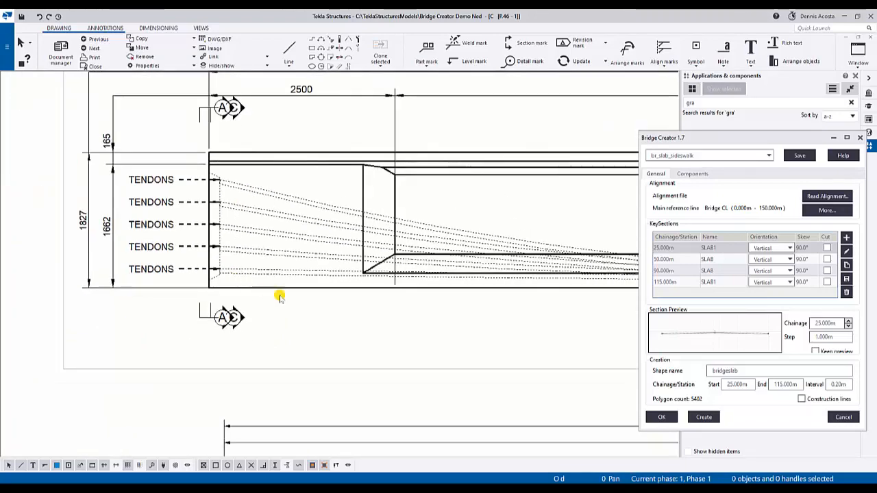
{"action": "middle_click_drag", "start_coordinate": [354, 355], "coordinate": [256, 184]}
{"action": "scroll", "coordinate": [257, 186], "scroll_direction": "down", "scroll_amount": 4}
{"action": "middle_click_drag", "start_coordinate": [402, 205], "coordinate": [360, 99]}
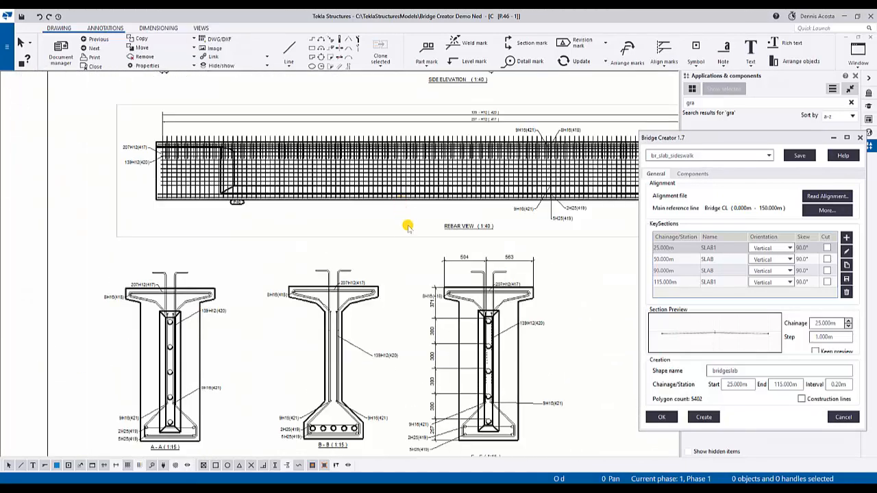
- Examine girder sections A-A, B-B and C-C for the tendon positions, reinforcement marks and dimensions
{"action": "scroll", "coordinate": [283, 229], "scroll_direction": "up", "scroll_amount": 2}
{"action": "scroll", "coordinate": [202, 249], "scroll_direction": "up", "scroll_amount": 1}
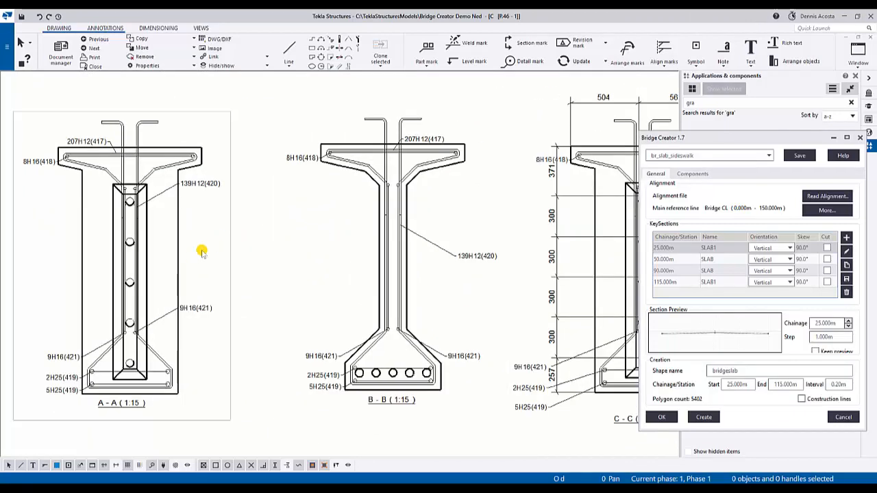
{"action": "middle_click_drag", "start_coordinate": [202, 248], "coordinate": [256, 208]}
{"action": "scroll", "coordinate": [178, 205], "scroll_direction": "up", "scroll_amount": 5}
{"action": "middle_click_drag", "start_coordinate": [176, 180], "coordinate": [213, 202]}
{"action": "scroll", "coordinate": [214, 201], "scroll_direction": "down", "scroll_amount": 3}
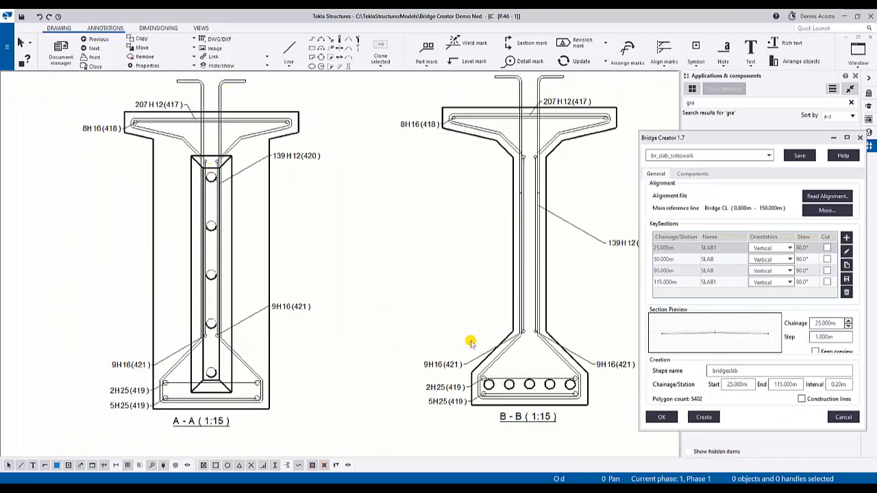
{"action": "middle_click_drag", "start_coordinate": [473, 341], "coordinate": [264, 295]}
{"action": "scroll", "coordinate": [267, 295], "scroll_direction": "down", "scroll_amount": 1}
{"action": "middle_click_drag", "start_coordinate": [417, 283], "coordinate": [299, 278]}
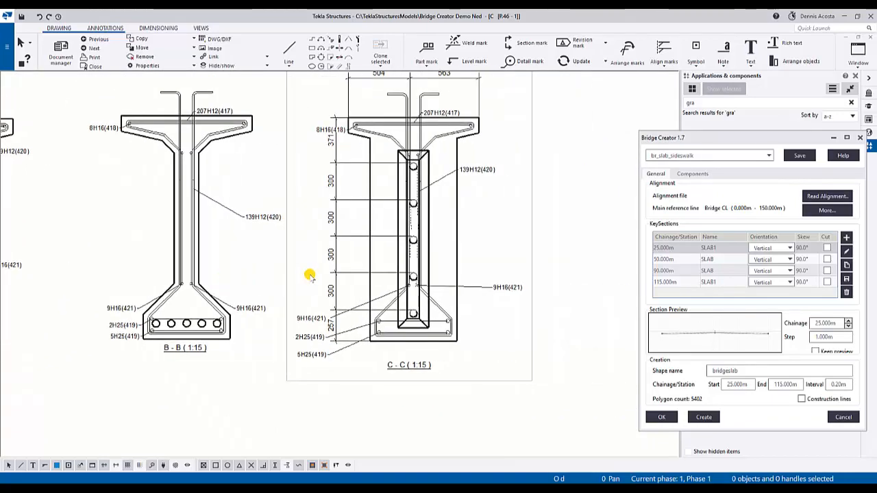
{"action": "middle_click_drag", "start_coordinate": [430, 282], "coordinate": [704, 290]}
{"action": "scroll", "coordinate": [226, 318], "scroll_direction": "up", "scroll_amount": 4}
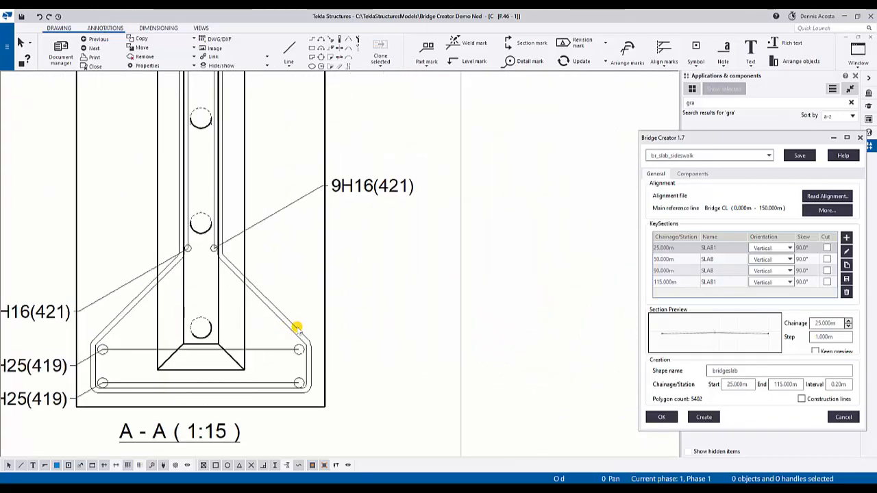
{"action": "scroll", "coordinate": [297, 327], "scroll_direction": "down", "scroll_amount": 8}
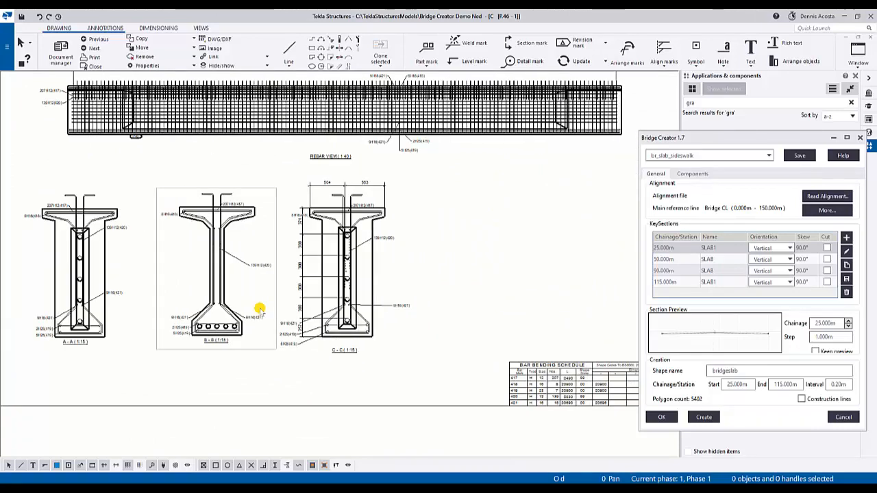
{"action": "scroll", "coordinate": [308, 281], "scroll_direction": "up", "scroll_amount": 2}
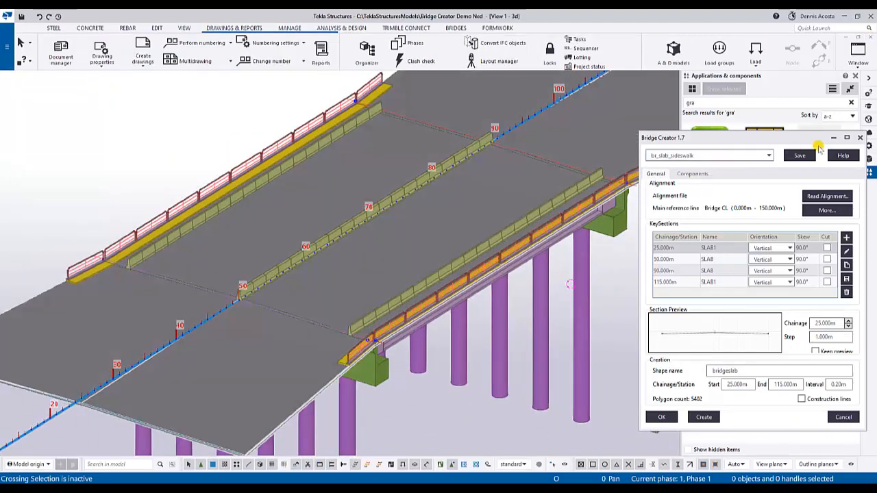
- Close Bridge Creator and the Applications & components panel to give the 3D bridge view more room
{"action": "left_click", "coordinate": [861, 139]}
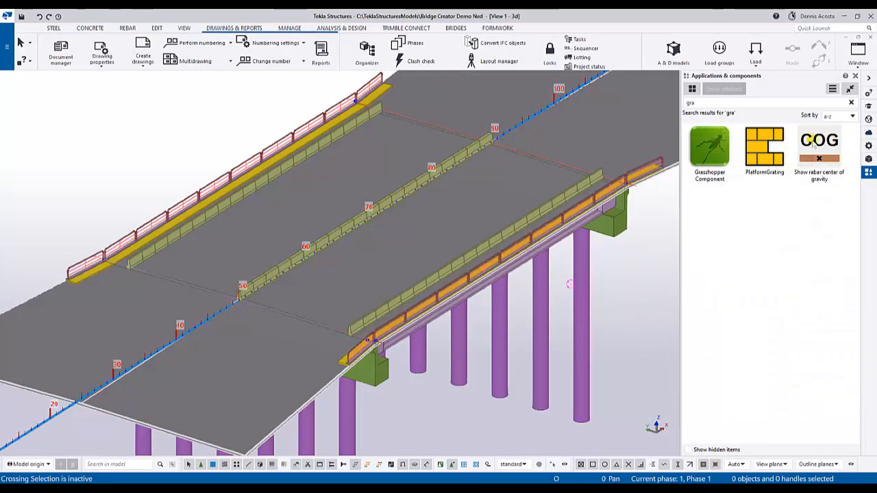
{"action": "left_click", "coordinate": [855, 75]}
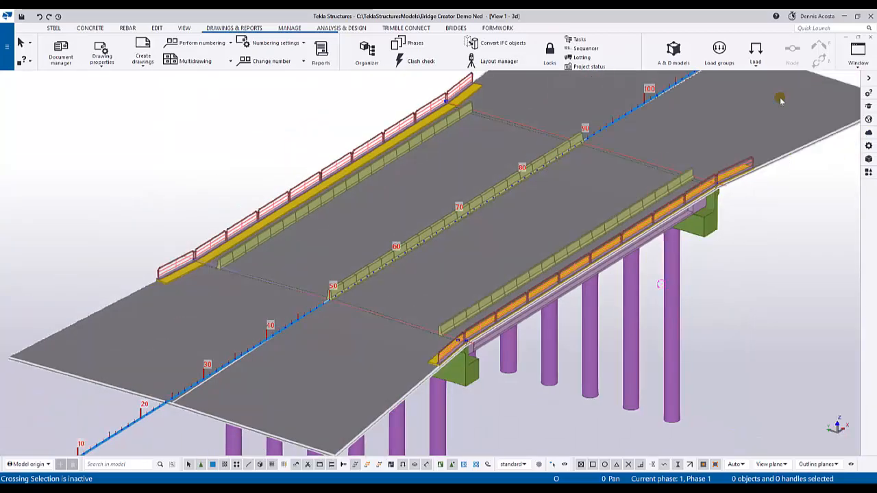
{"action": "middle_click_drag", "start_coordinate": [613, 219], "coordinate": [589, 243]}
{"action": "scroll", "coordinate": [547, 293], "scroll_direction": "up", "scroll_amount": 2}
{"action": "mouse_move", "coordinate": [515, 290]}
{"action": "middle_mouse_down", "text": "ctrl"}
{"action": "mouse_move", "coordinate": [538, 274]}
{"action": "mouse_move", "coordinate": [537, 262]}
{"action": "mouse_move", "coordinate": [562, 318]}
{"action": "mouse_move", "coordinate": [654, 324]}
{"action": "middle_mouse_up", "text": "ctrl"}
- Change the 3D view's projection to Perspective in its view properties and apply it to the bridge view
{"action": "double_click", "coordinate": [682, 331]}
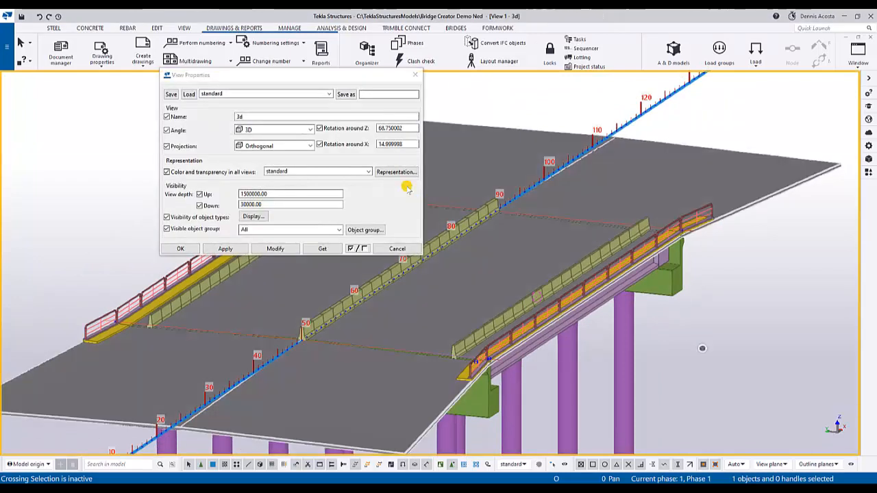
{"action": "left_click", "coordinate": [296, 146]}
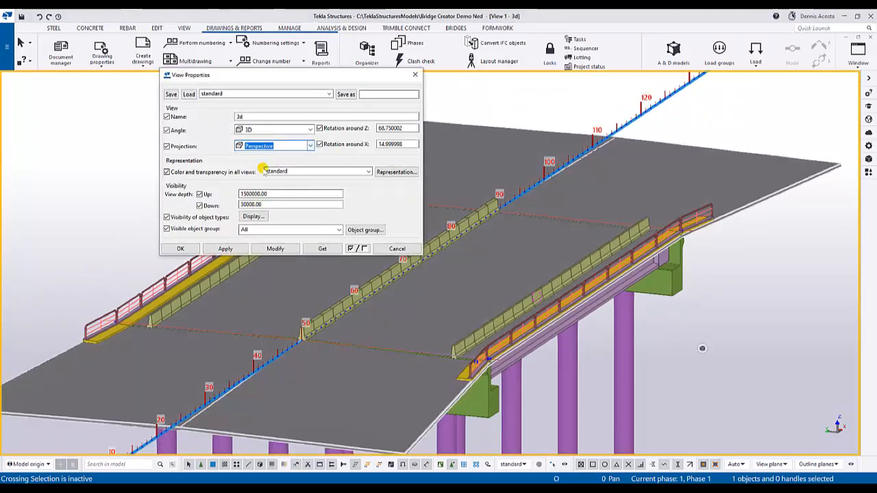
{"action": "left_click", "coordinate": [272, 249]}
{"action": "left_click", "coordinate": [180, 249]}
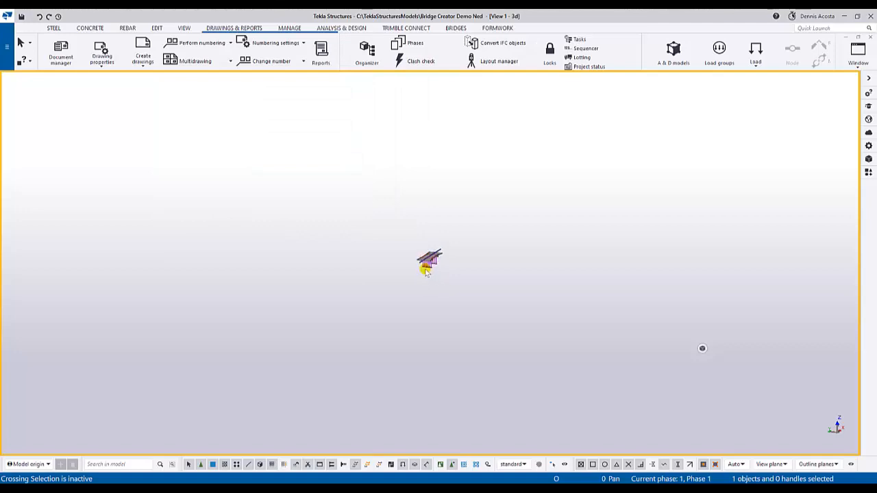
{"action": "scroll", "coordinate": [433, 259], "scroll_direction": "up", "scroll_amount": 6}
{"action": "scroll", "coordinate": [438, 281], "scroll_direction": "down", "scroll_amount": 2}
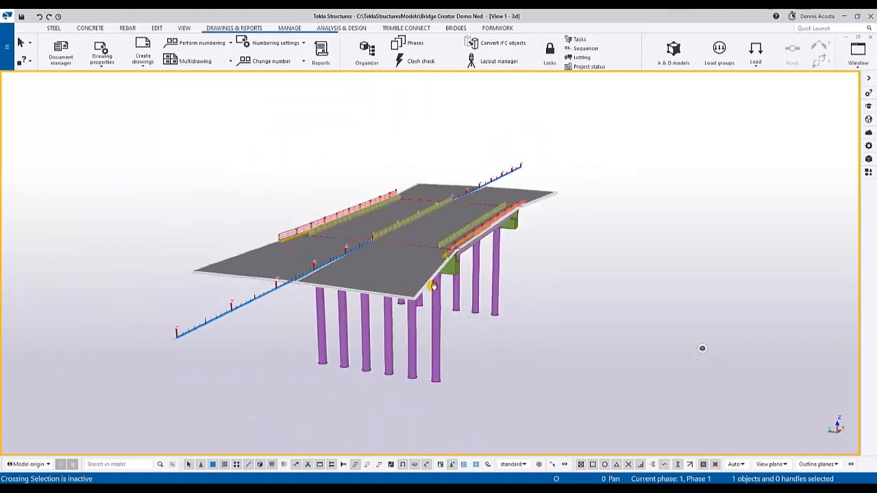
{"action": "scroll", "coordinate": [442, 293], "scroll_direction": "up", "scroll_amount": 2}
{"action": "scroll", "coordinate": [443, 294], "scroll_direction": "up", "scroll_amount": 3}
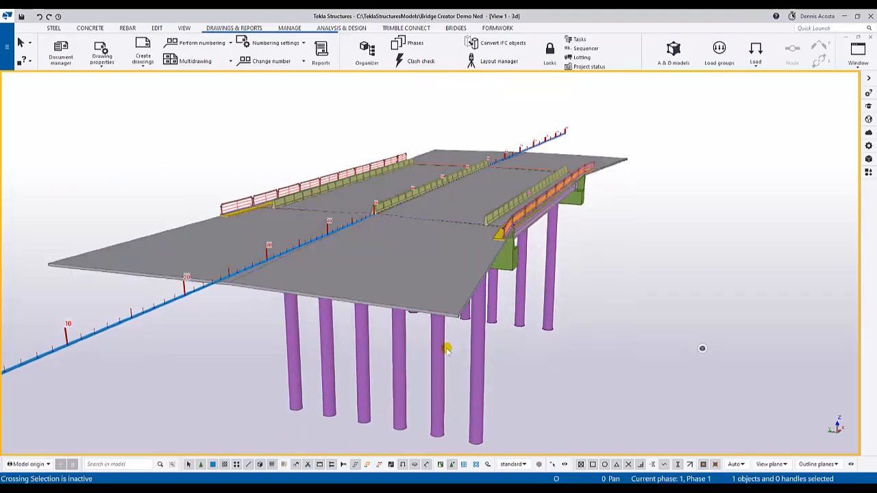